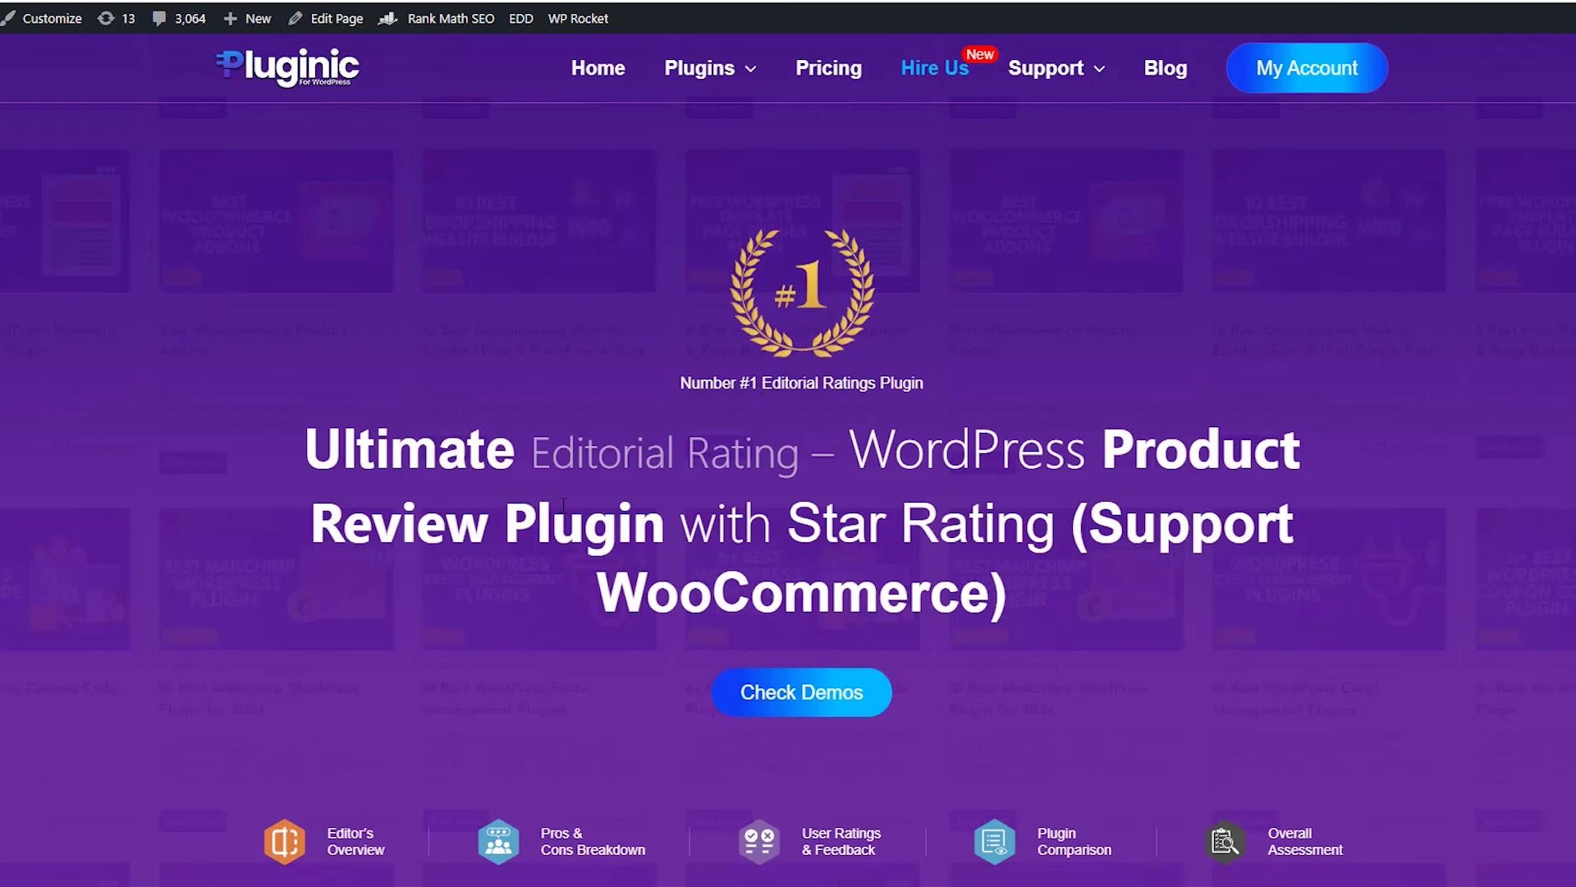
# - Examine the plugin page and the Editorial Rating Demo 1 review, including its scores, pros and cons, comments and sidebar widget
pyautogui.scroll(-1, 574, 505)
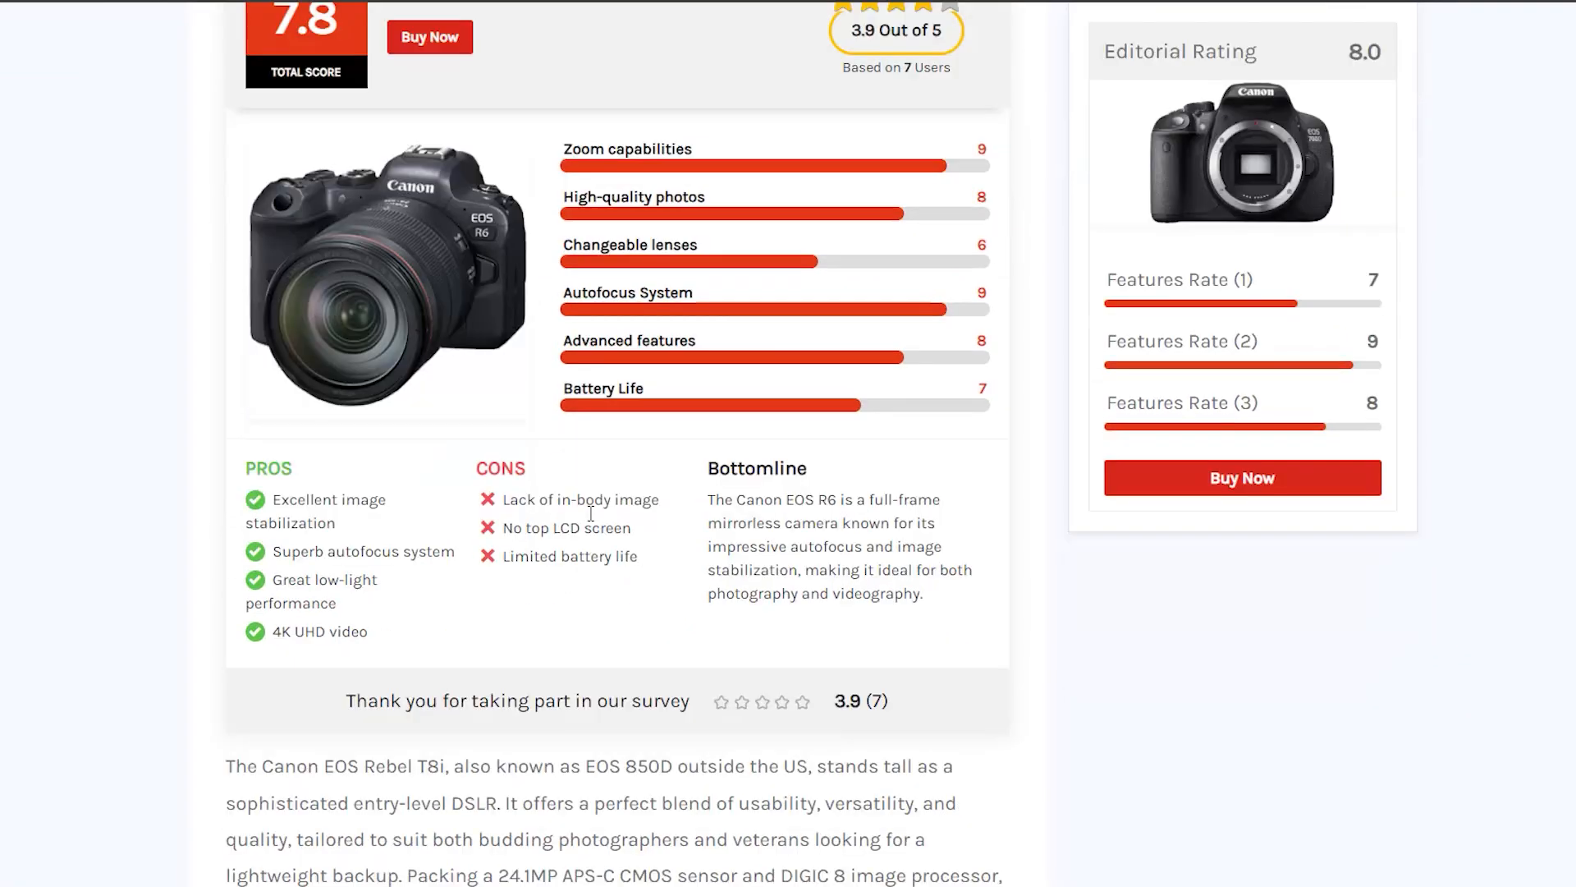
pyautogui.scroll(1, 590, 513)
pyautogui.scroll(-15, 590, 513)
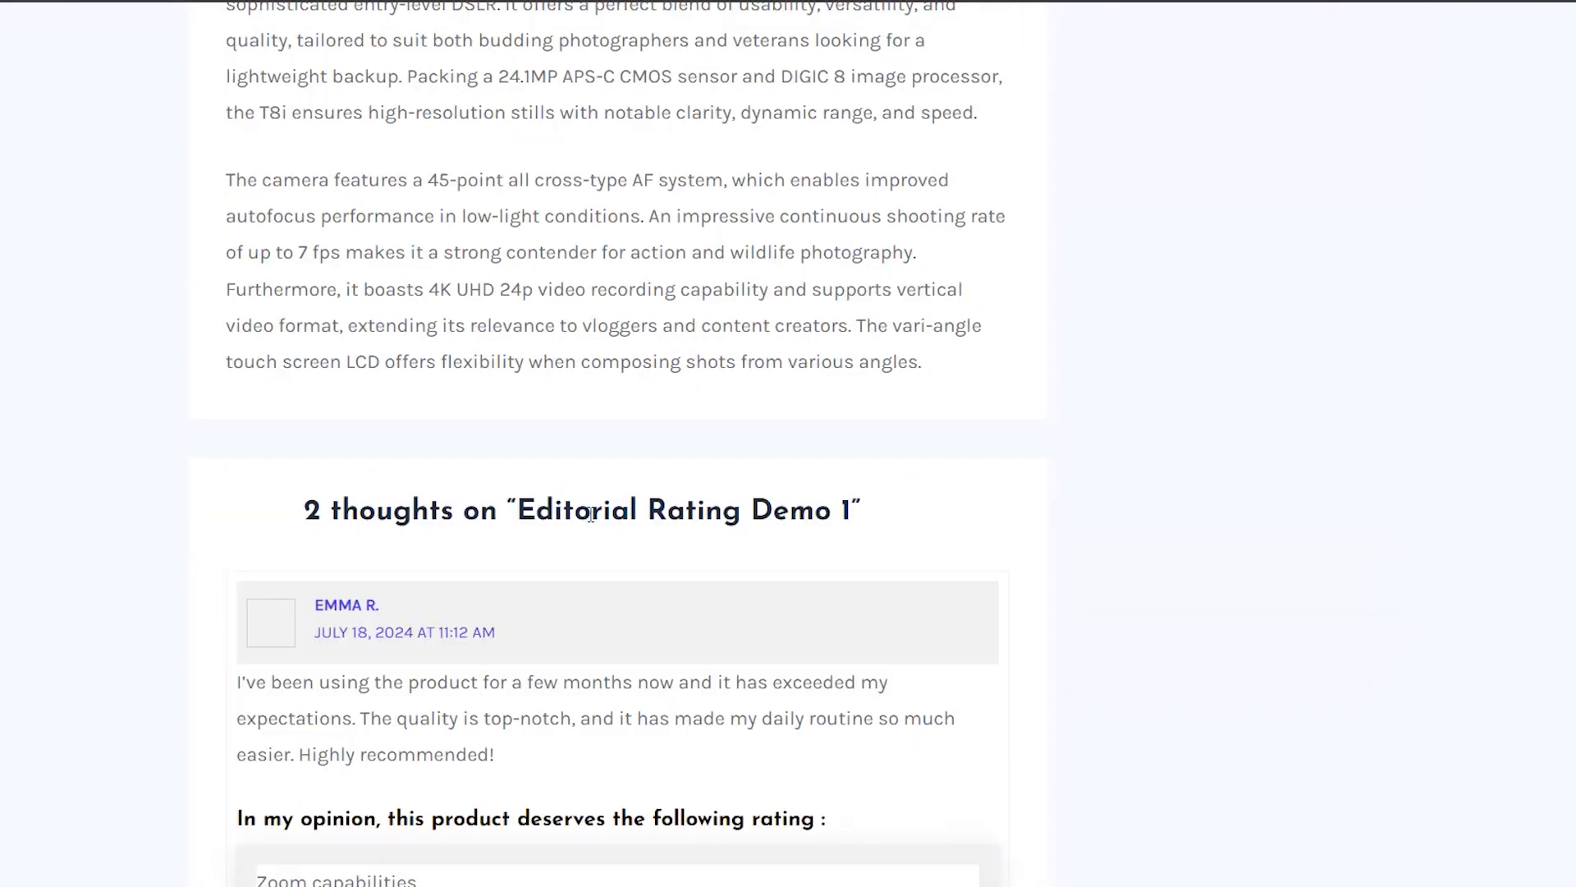
pyautogui.scroll(-15, 590, 513)
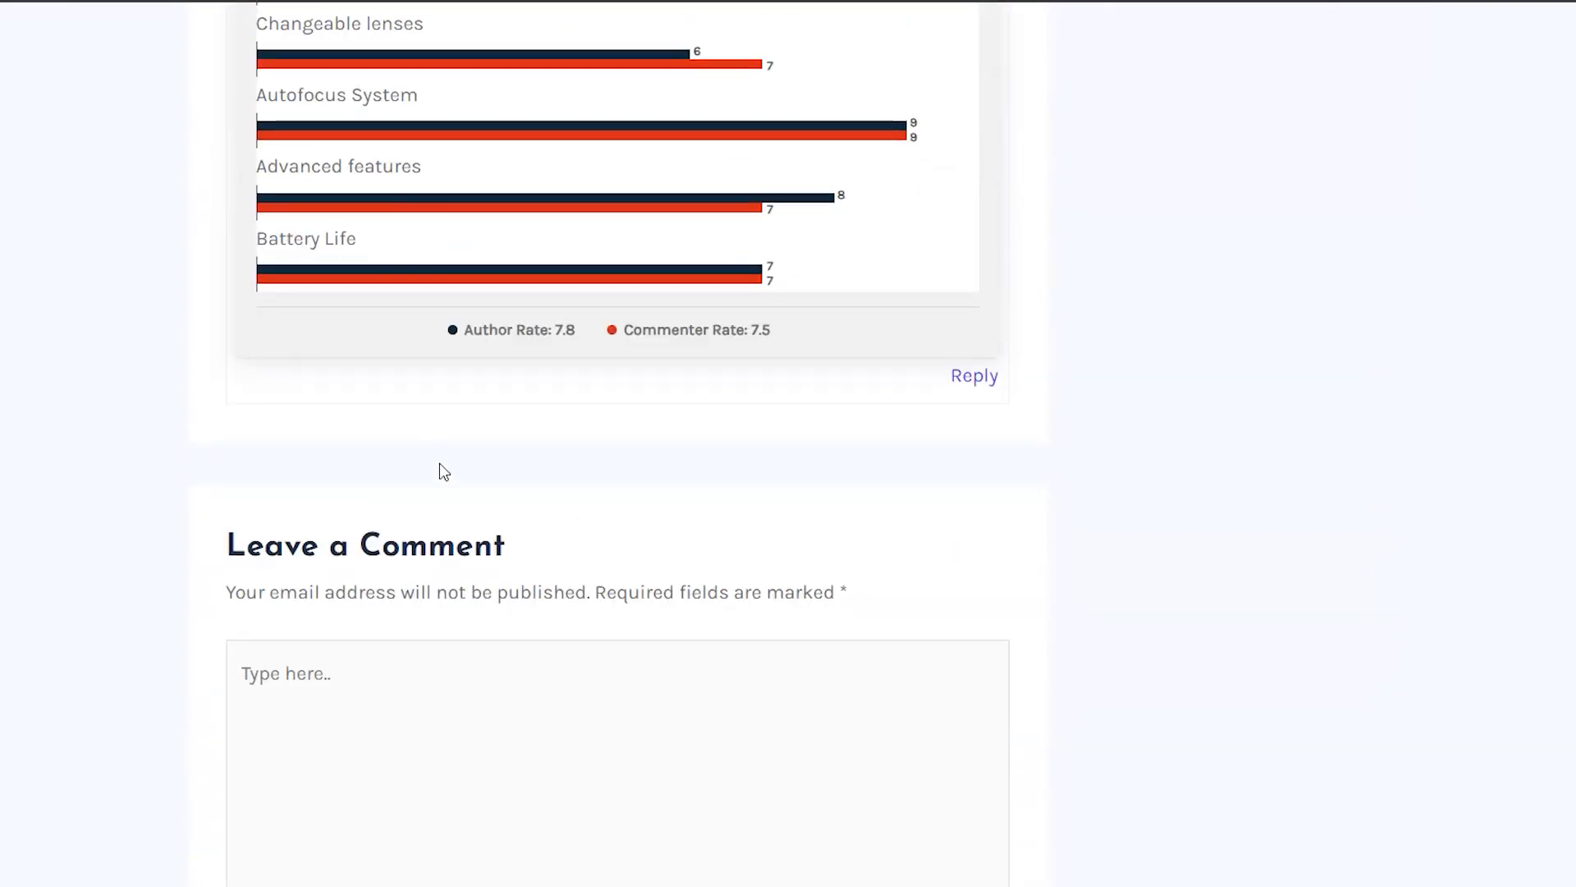
pyautogui.scroll(-3, 403, 488)
pyautogui.click(401, 497)
pyautogui.scroll(10, 1059, 640)
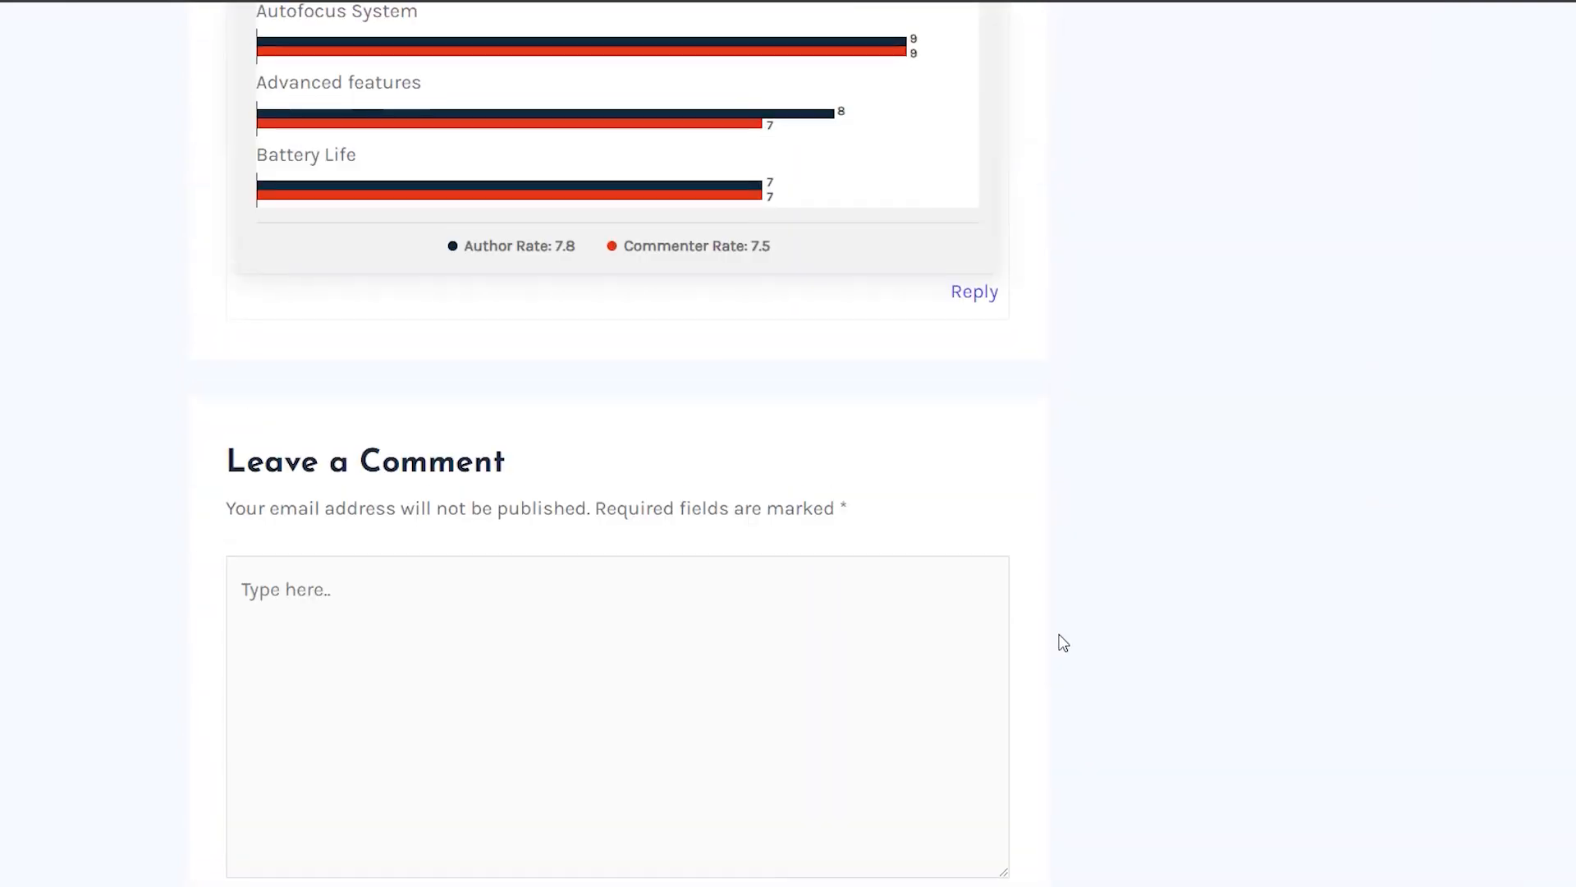
pyautogui.scroll(15, 1113, 647)
pyautogui.moveTo(1097, 229); pyautogui.dragTo(1319, 546)
pyautogui.click(1484, 465)
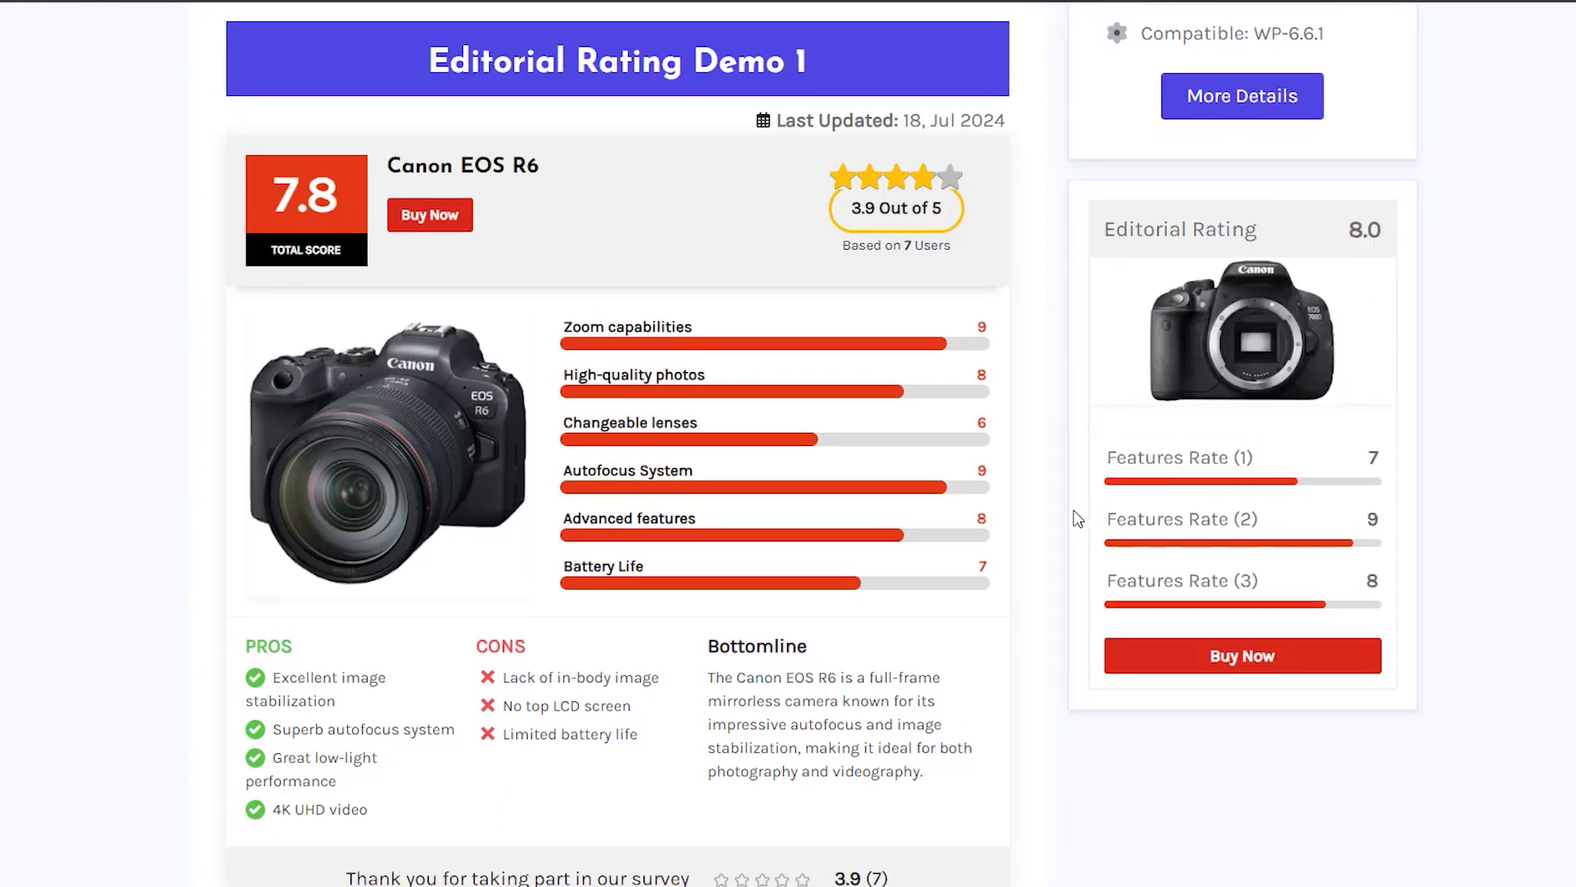
pyautogui.scroll(2, 1078, 518)
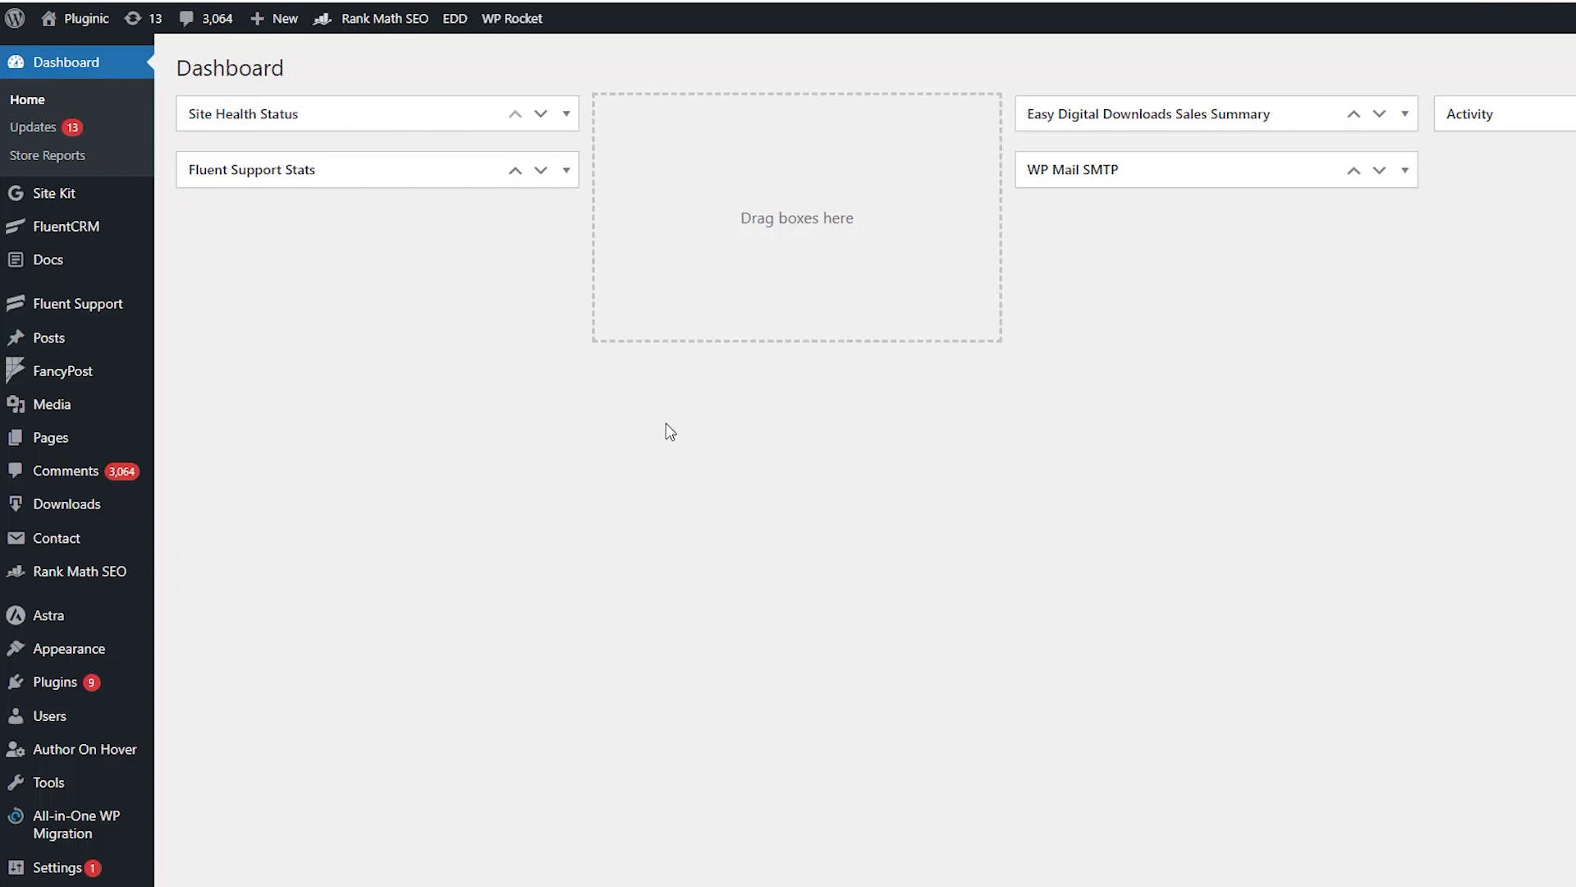
# - Find the Ultimate Editorial Rating plugin by searching for "Editorial Rating", and install and activate it
pyautogui.moveTo(95, 681)
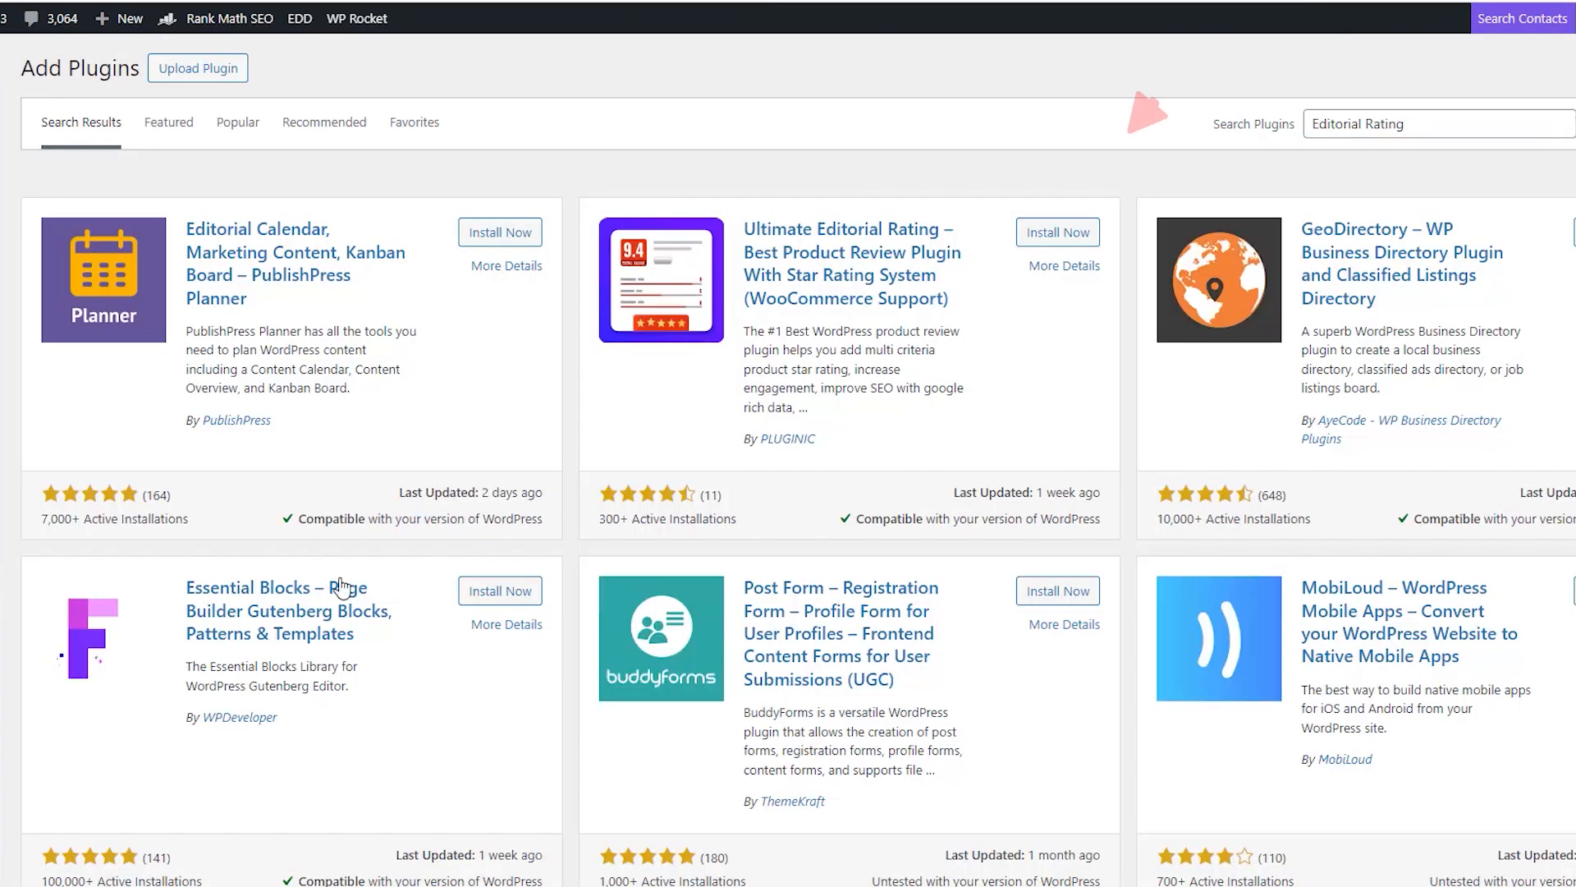
pyautogui.click(1042, 234)
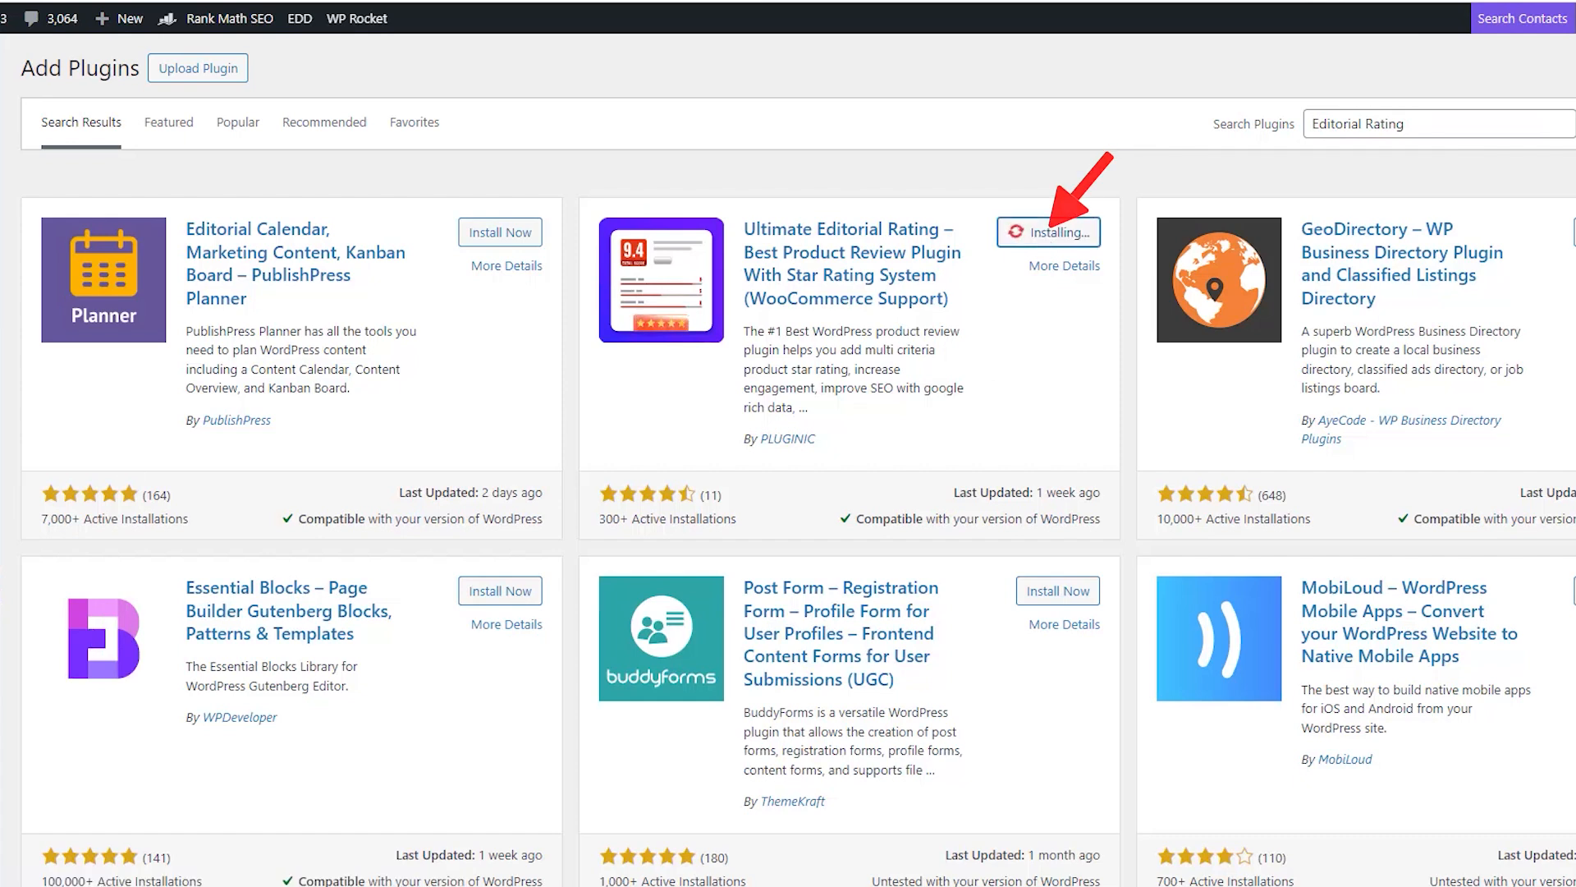
pyautogui.click(1219, 235)
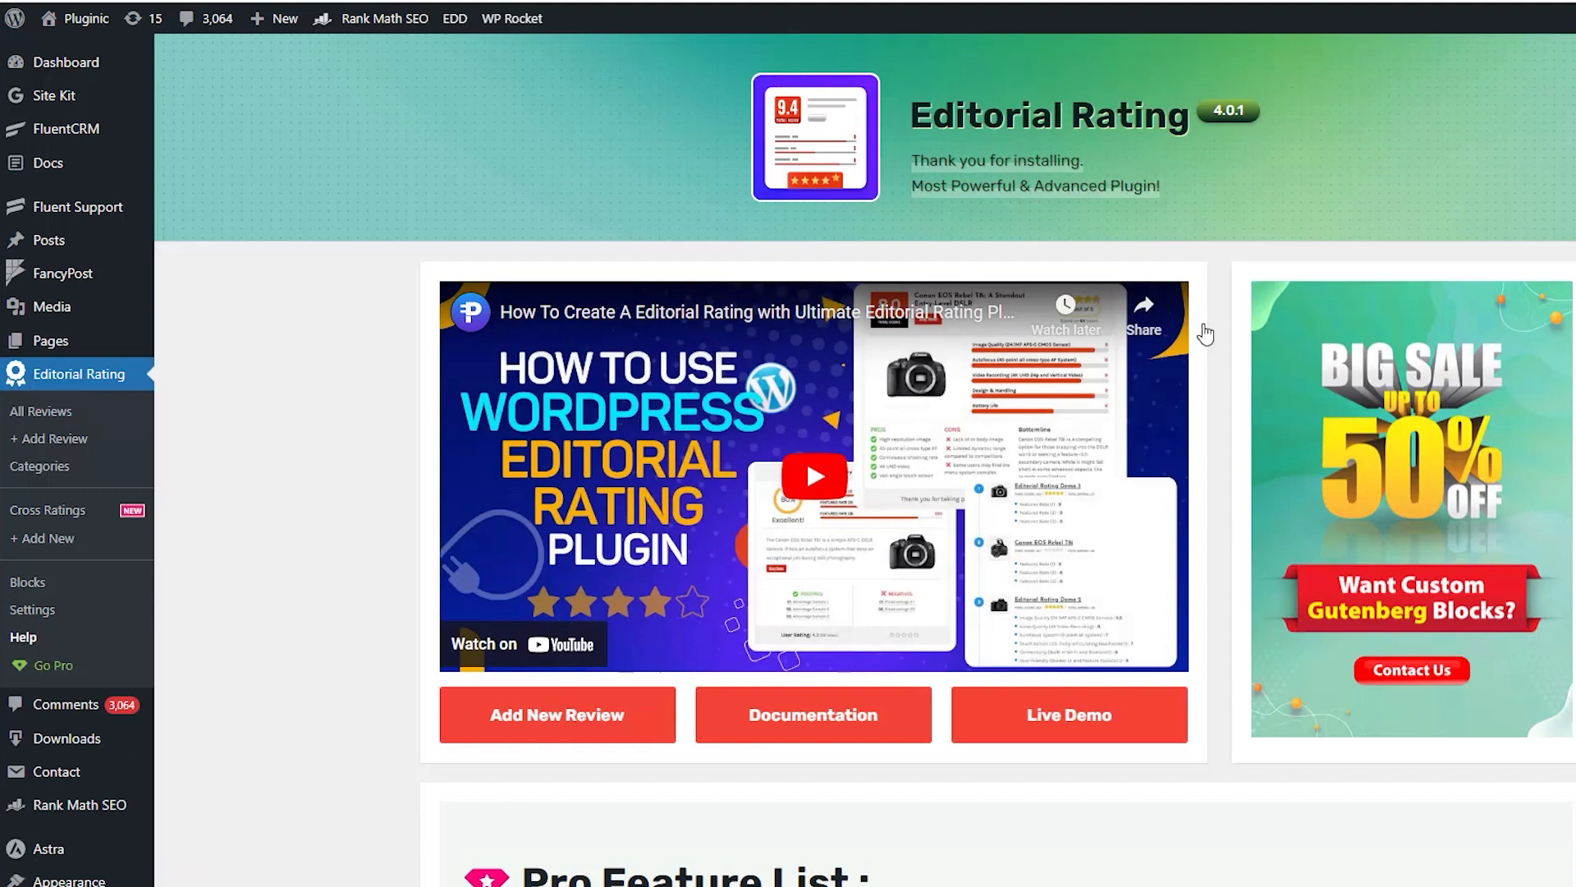
# - Open the settings of the Editorial Rating plugin
pyautogui.scroll(-1, 1354, 492)
pyautogui.scroll(1, 1355, 492)
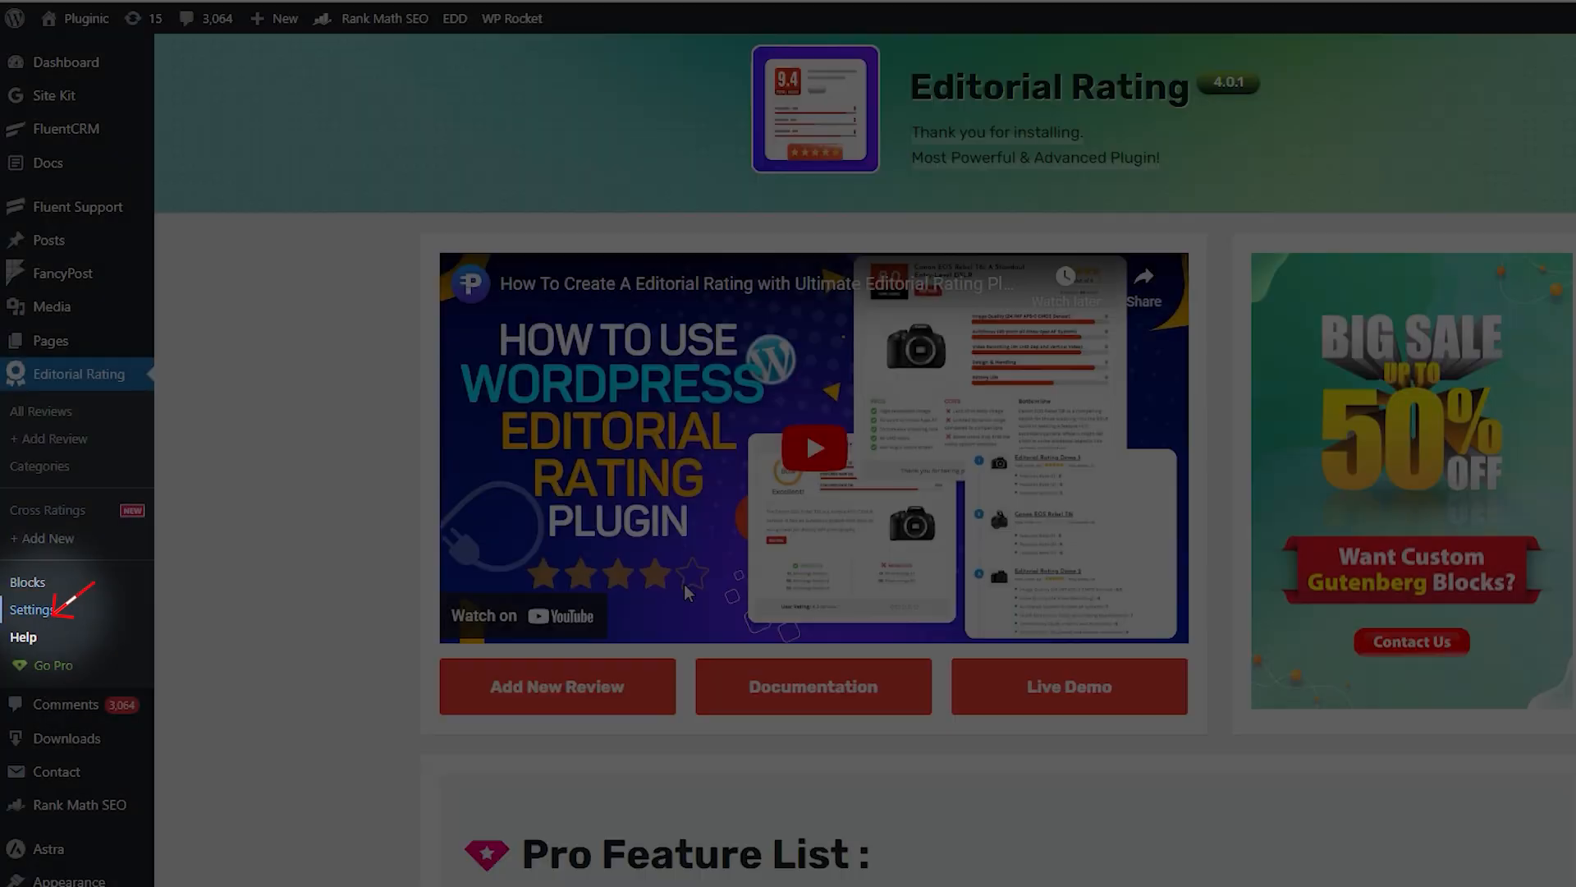
pyautogui.click(33, 609)
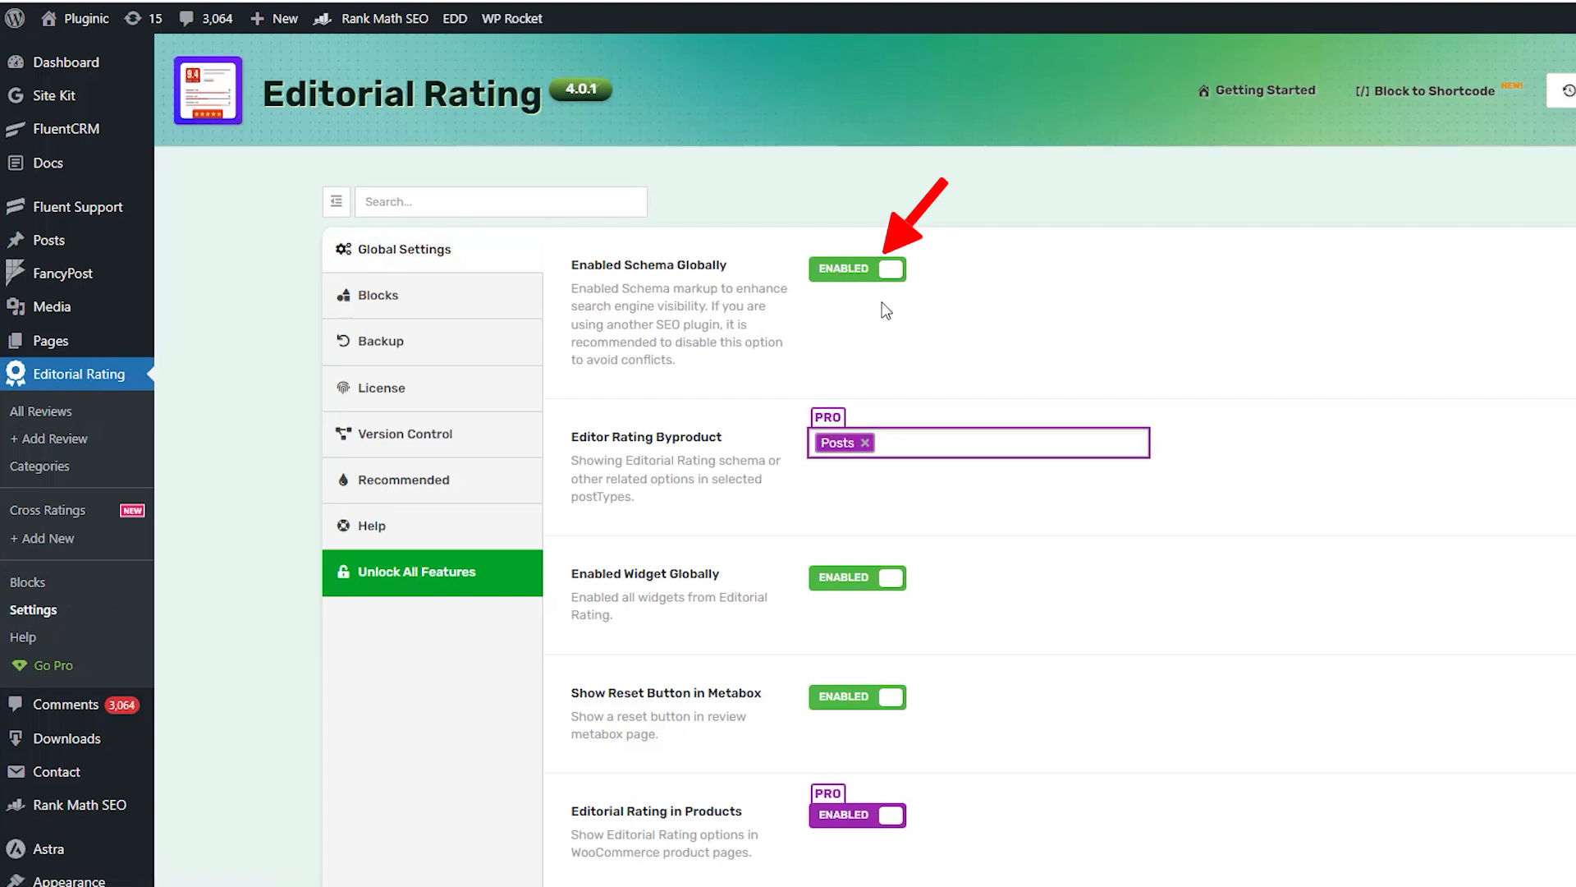
# - Disable the Enabled Schema Globally option and enable it again
pyautogui.click(891, 268)
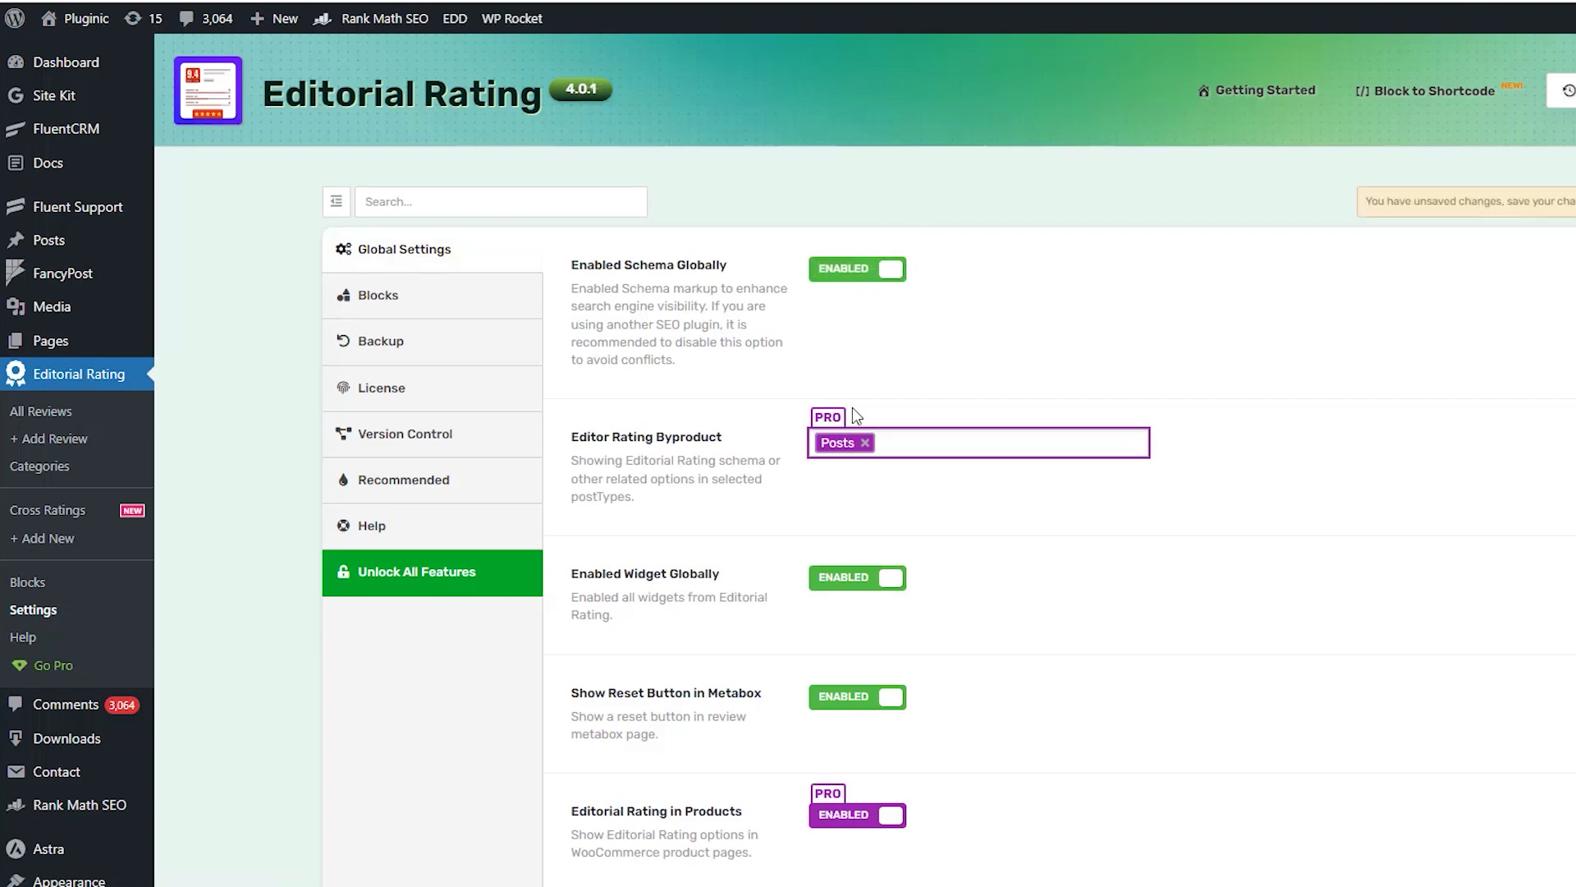
pyautogui.moveTo(563, 444); pyautogui.dragTo(722, 440)
pyautogui.click(805, 279)
pyautogui.click(872, 287)
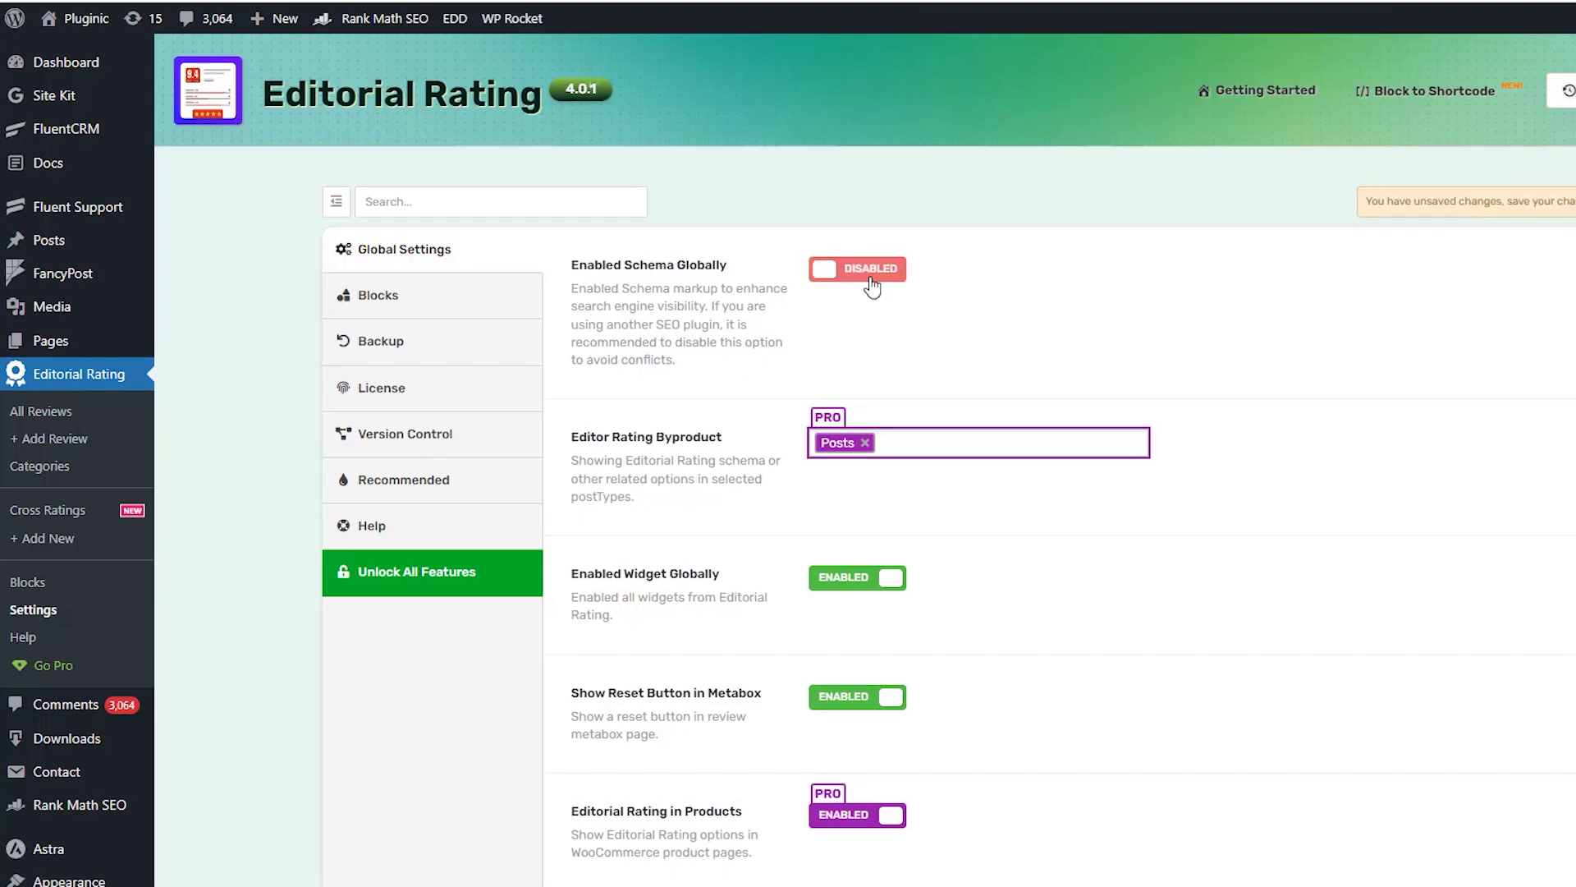
pyautogui.click(872, 288)
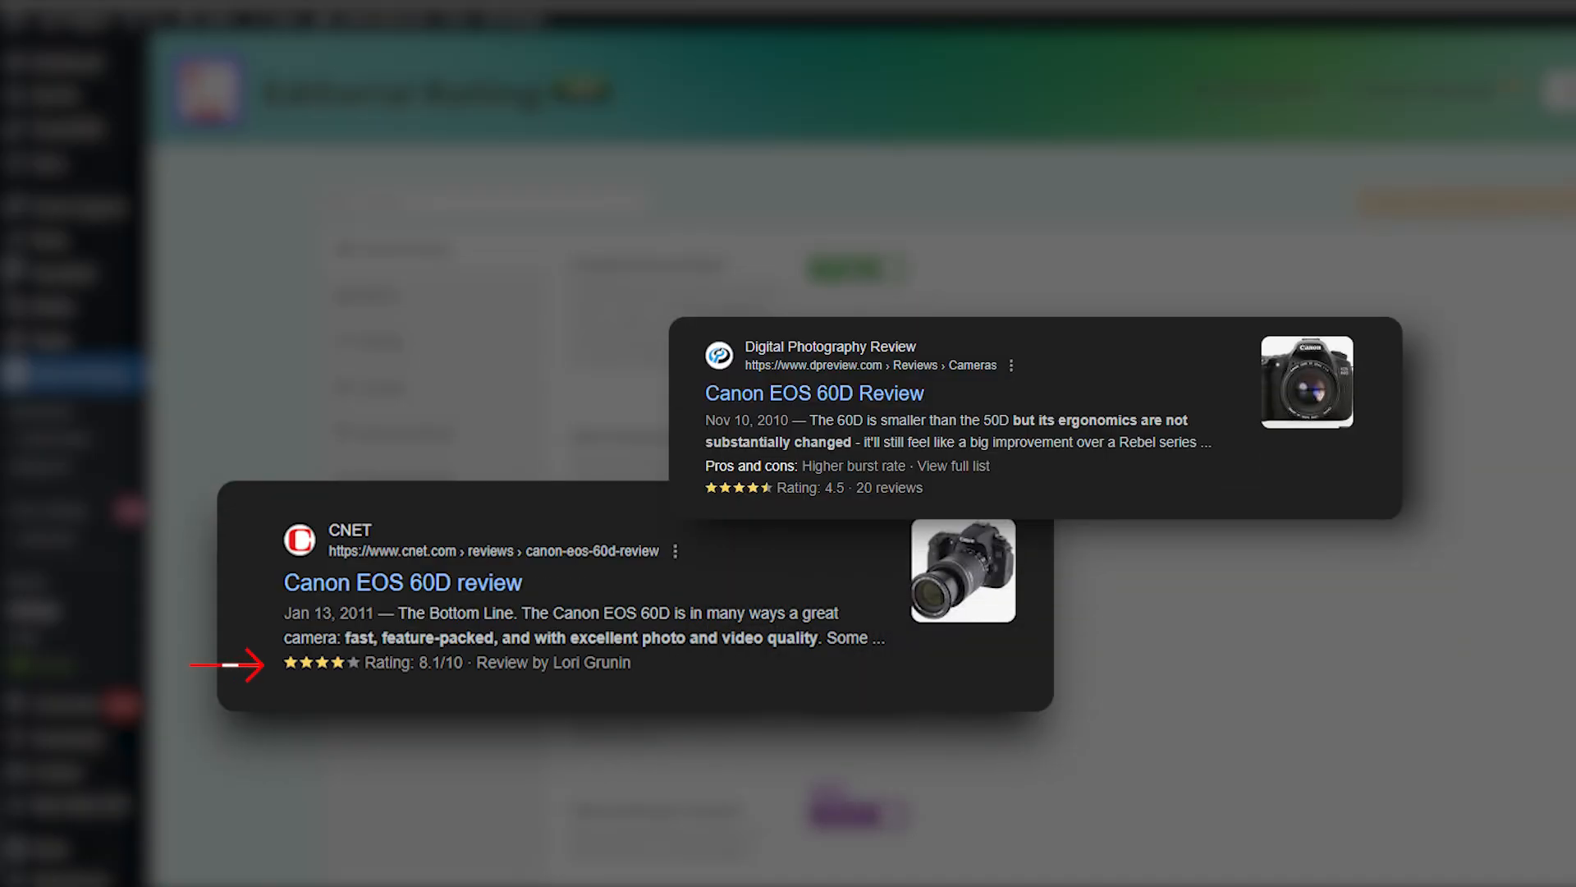
pyautogui.moveTo(573, 289)
pyautogui.mouseDown()
pyautogui.moveTo(669, 341)
pyautogui.moveTo(673, 361)
pyautogui.mouseUp()
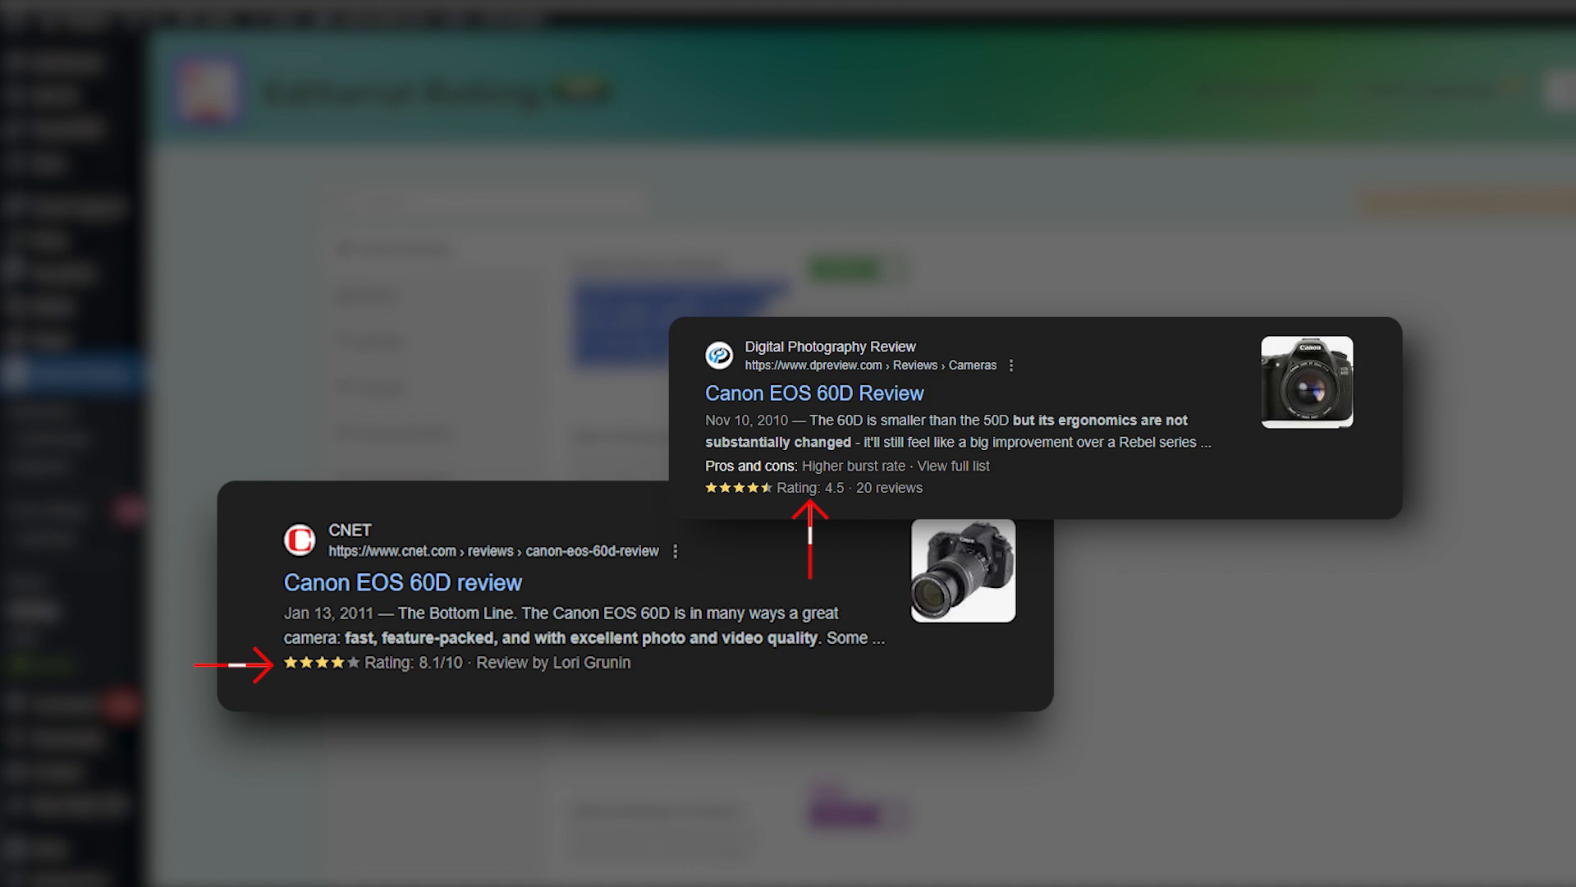
pyautogui.click(719, 341)
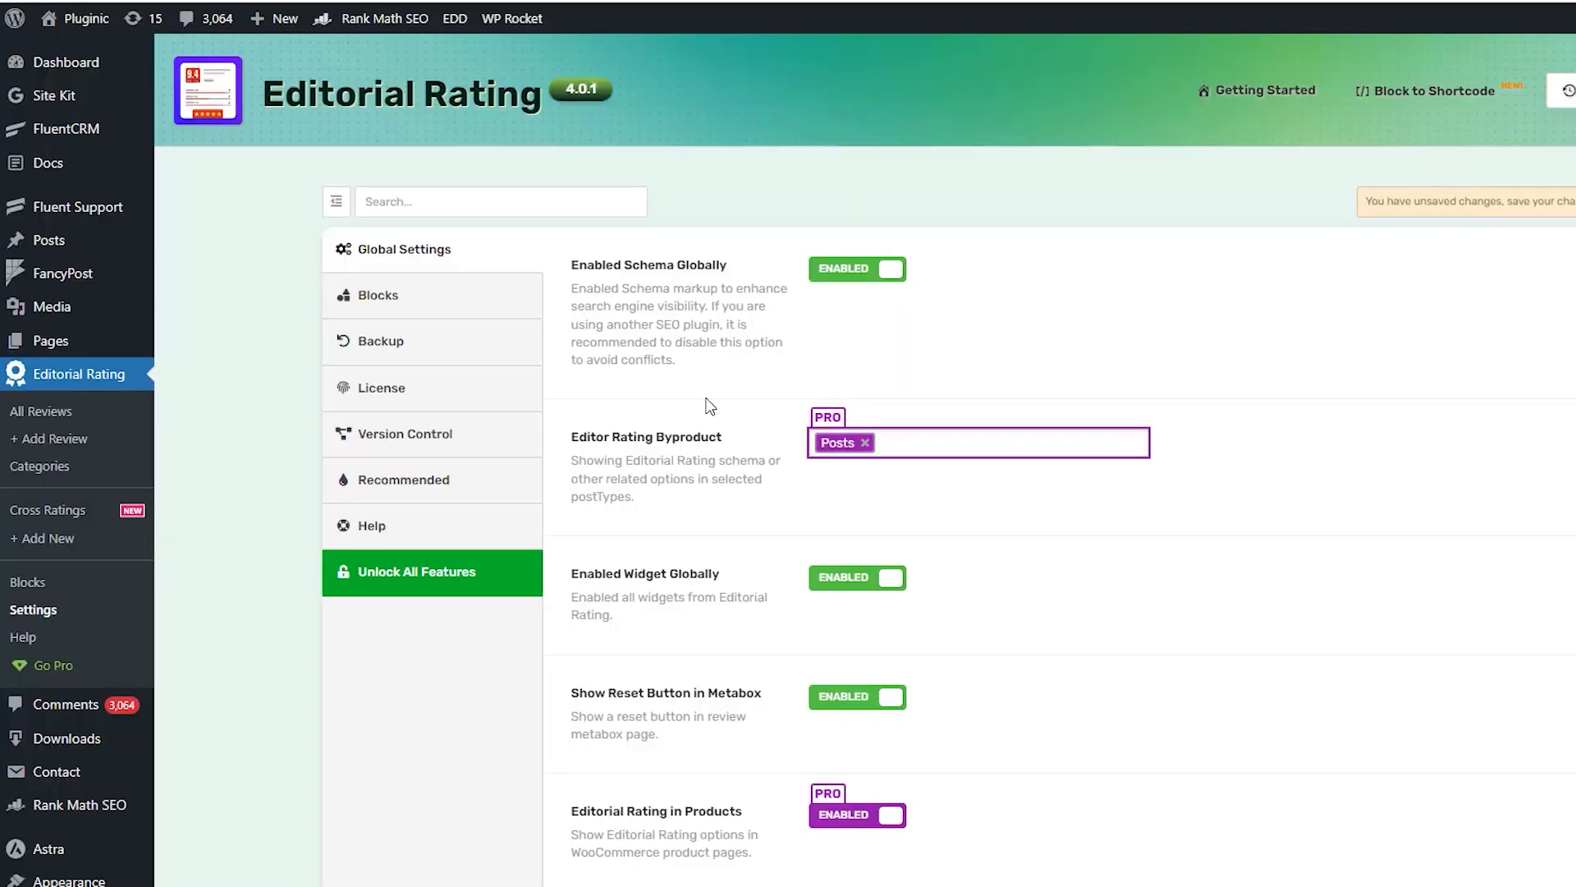
# - Examine the remaining global settings: post types, widgets, metabox reset button, WooCommerce product ratings and custom CSS
pyautogui.moveTo(560, 438); pyautogui.dragTo(726, 441)
pyautogui.click(724, 472)
pyautogui.scroll(-1, 841, 463)
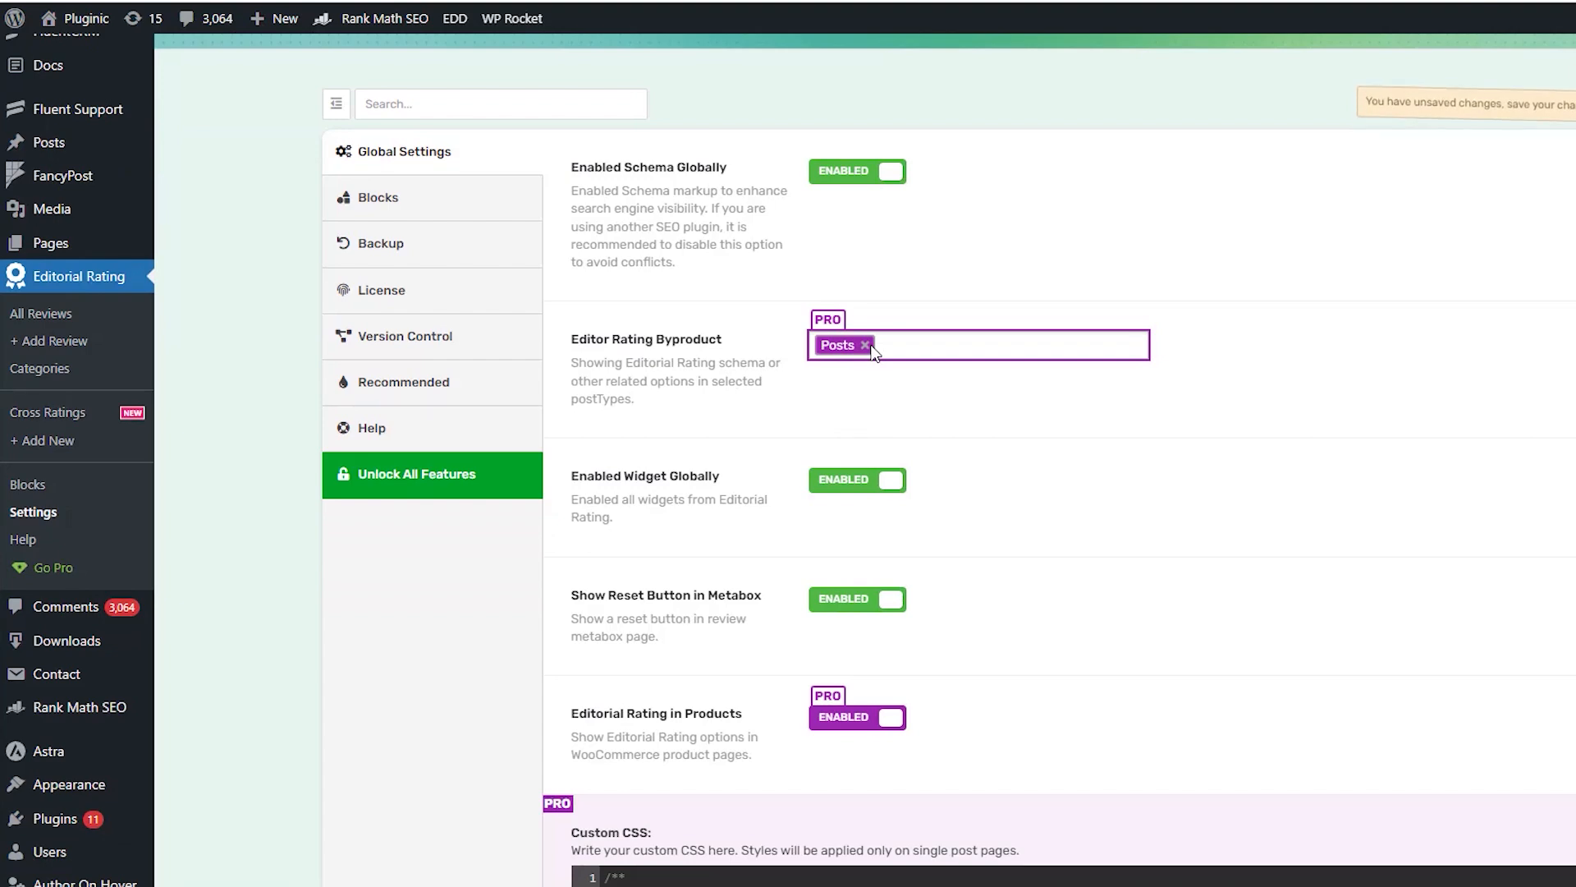
pyautogui.scroll(-1, 877, 351)
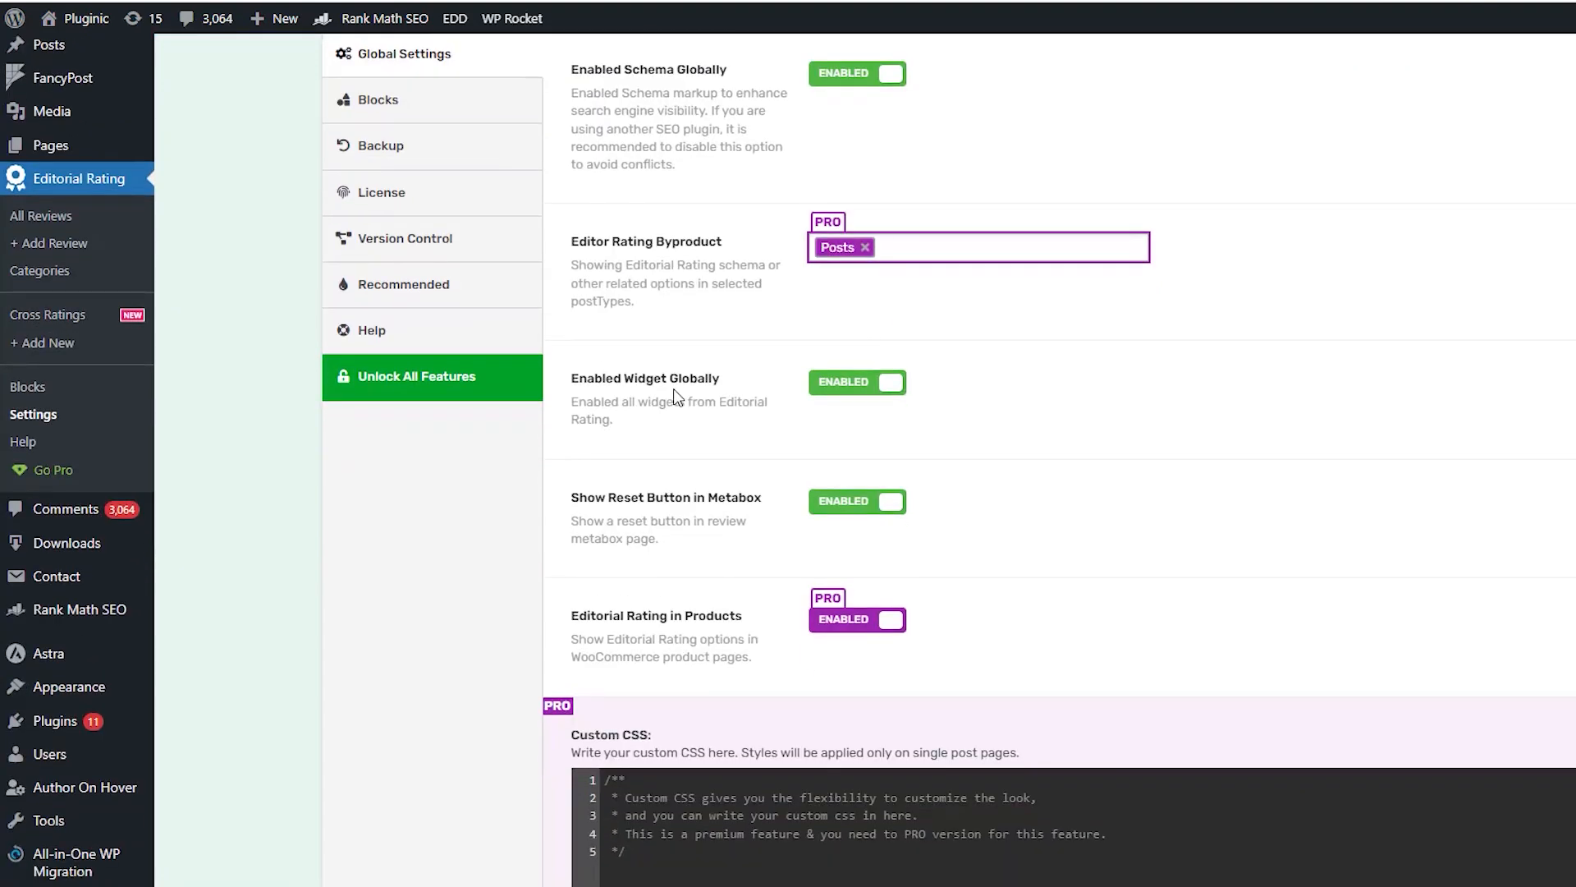
pyautogui.moveTo(572, 389); pyautogui.dragTo(722, 379)
pyautogui.scroll(-2, 688, 393)
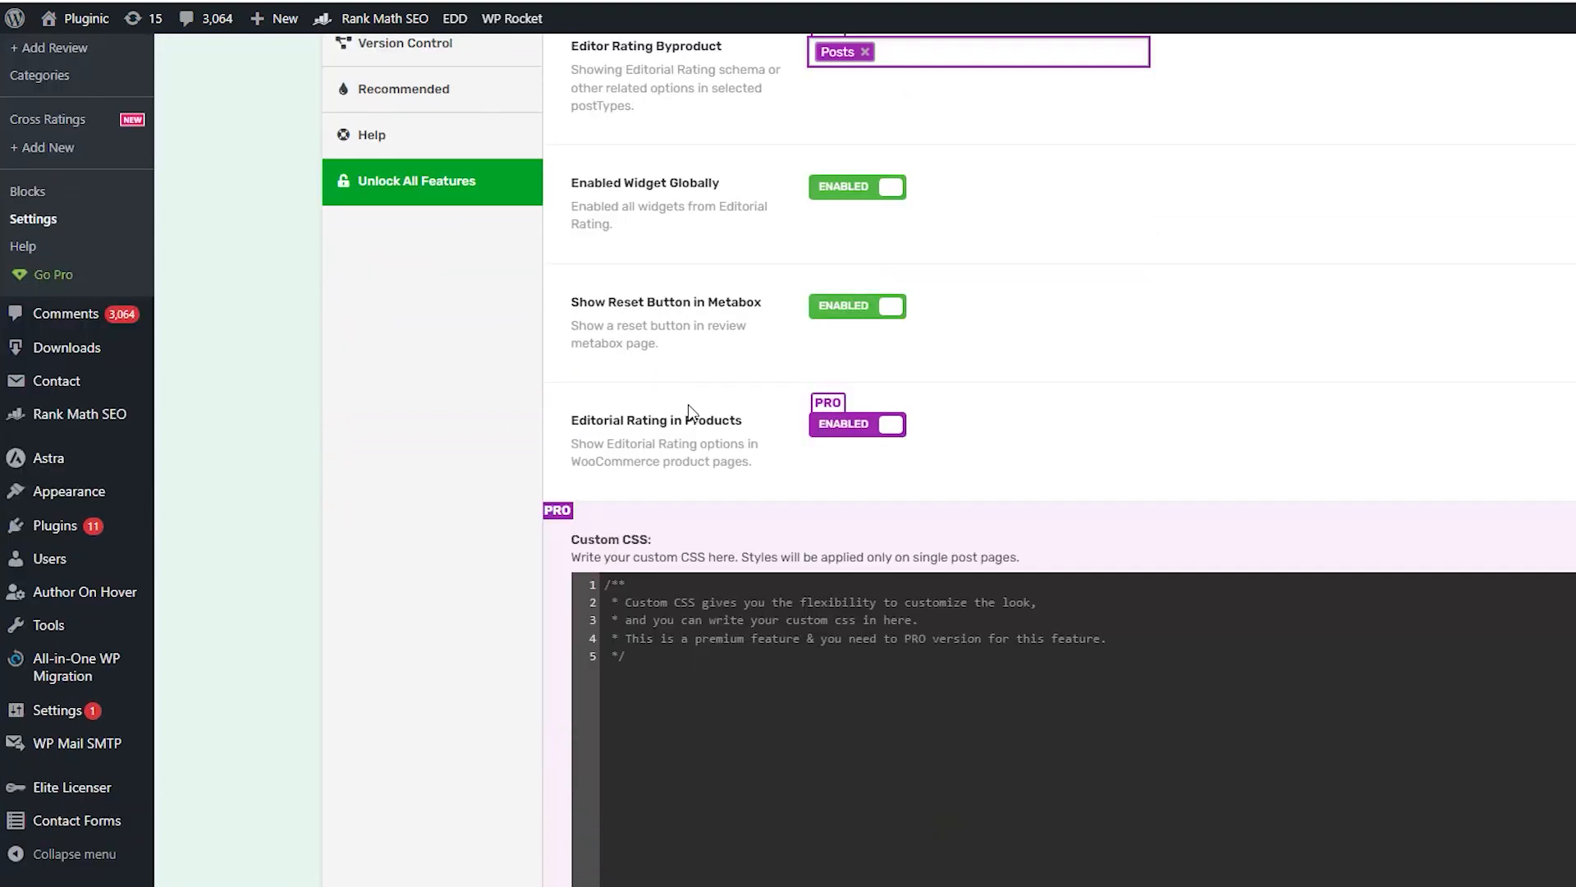
pyautogui.scroll(1, 677, 431)
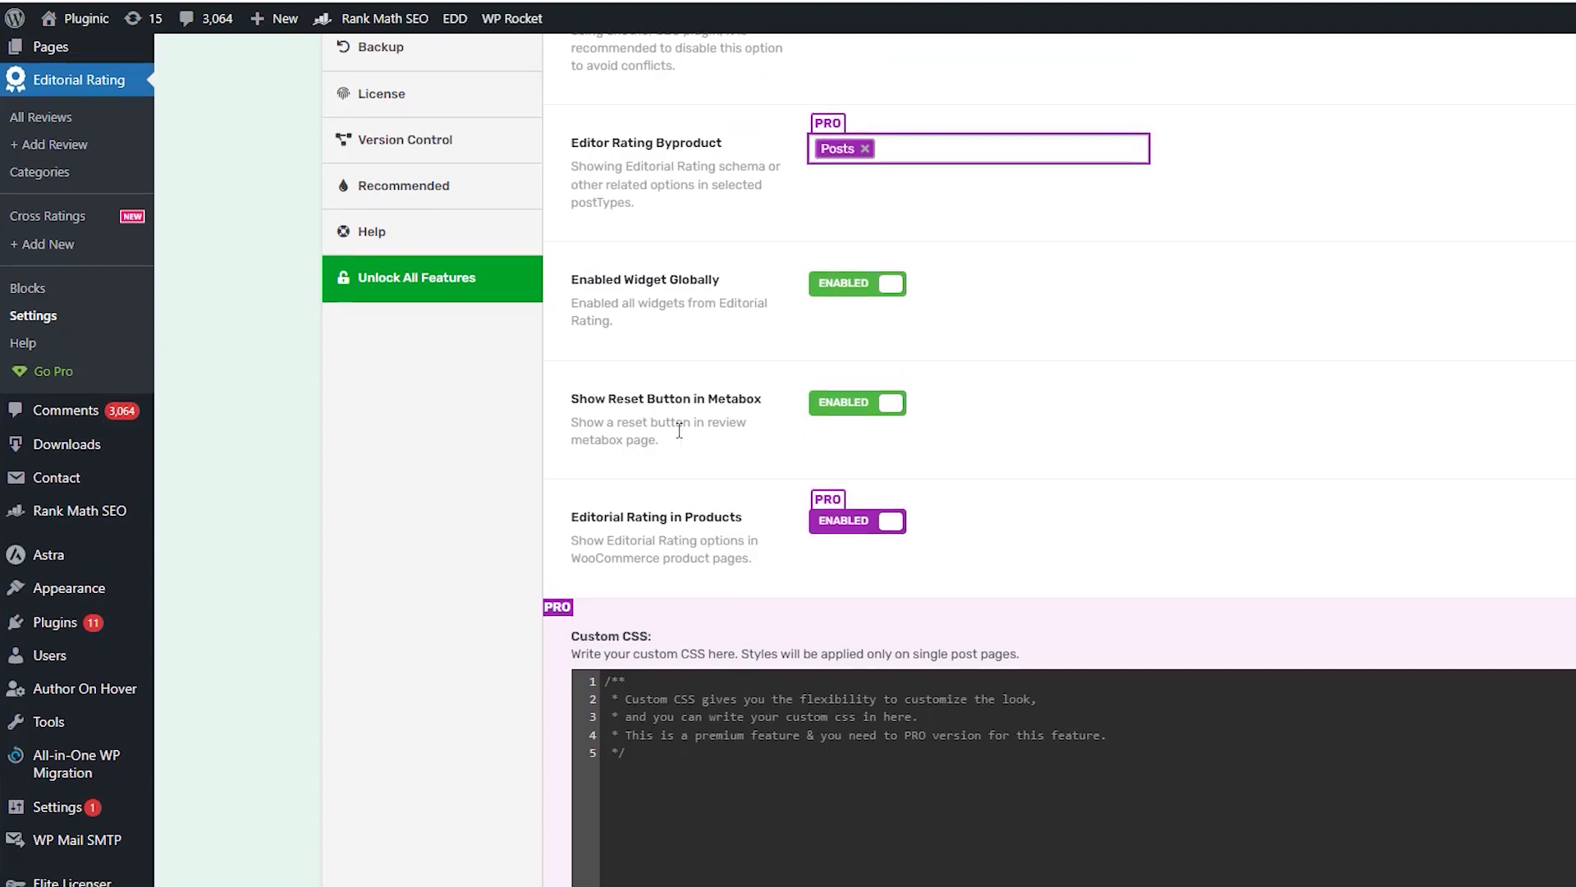
pyautogui.scroll(-1, 674, 430)
pyautogui.moveTo(577, 426)
pyautogui.mouseDown()
pyautogui.moveTo(756, 430)
pyautogui.moveTo(573, 442)
pyautogui.mouseUp()
pyautogui.click(667, 460)
pyautogui.click(688, 653)
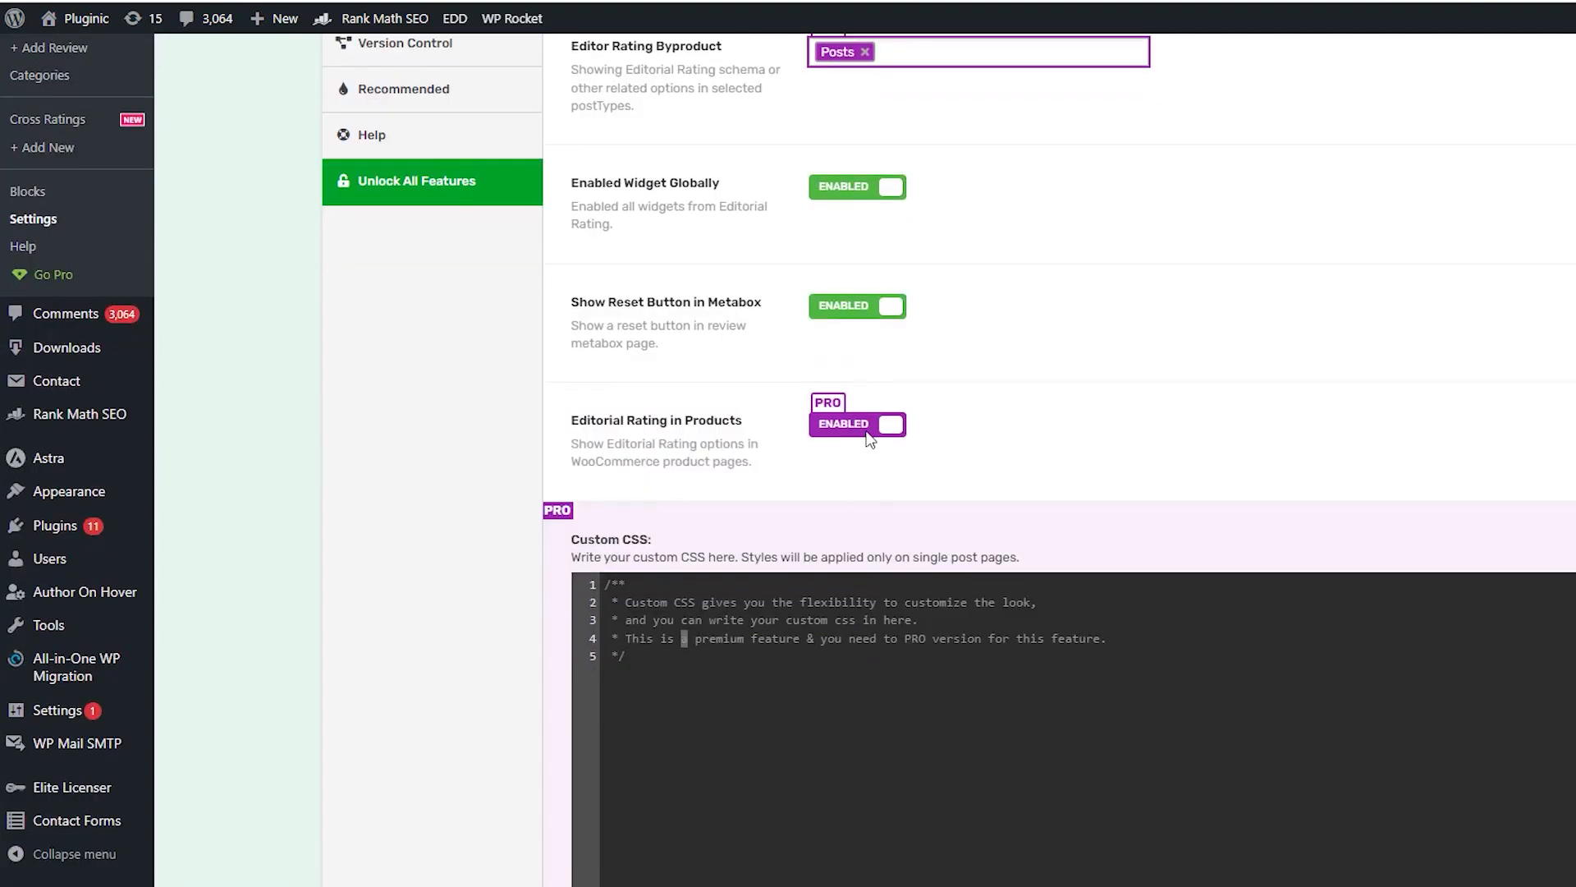
pyautogui.scroll(8, 868, 439)
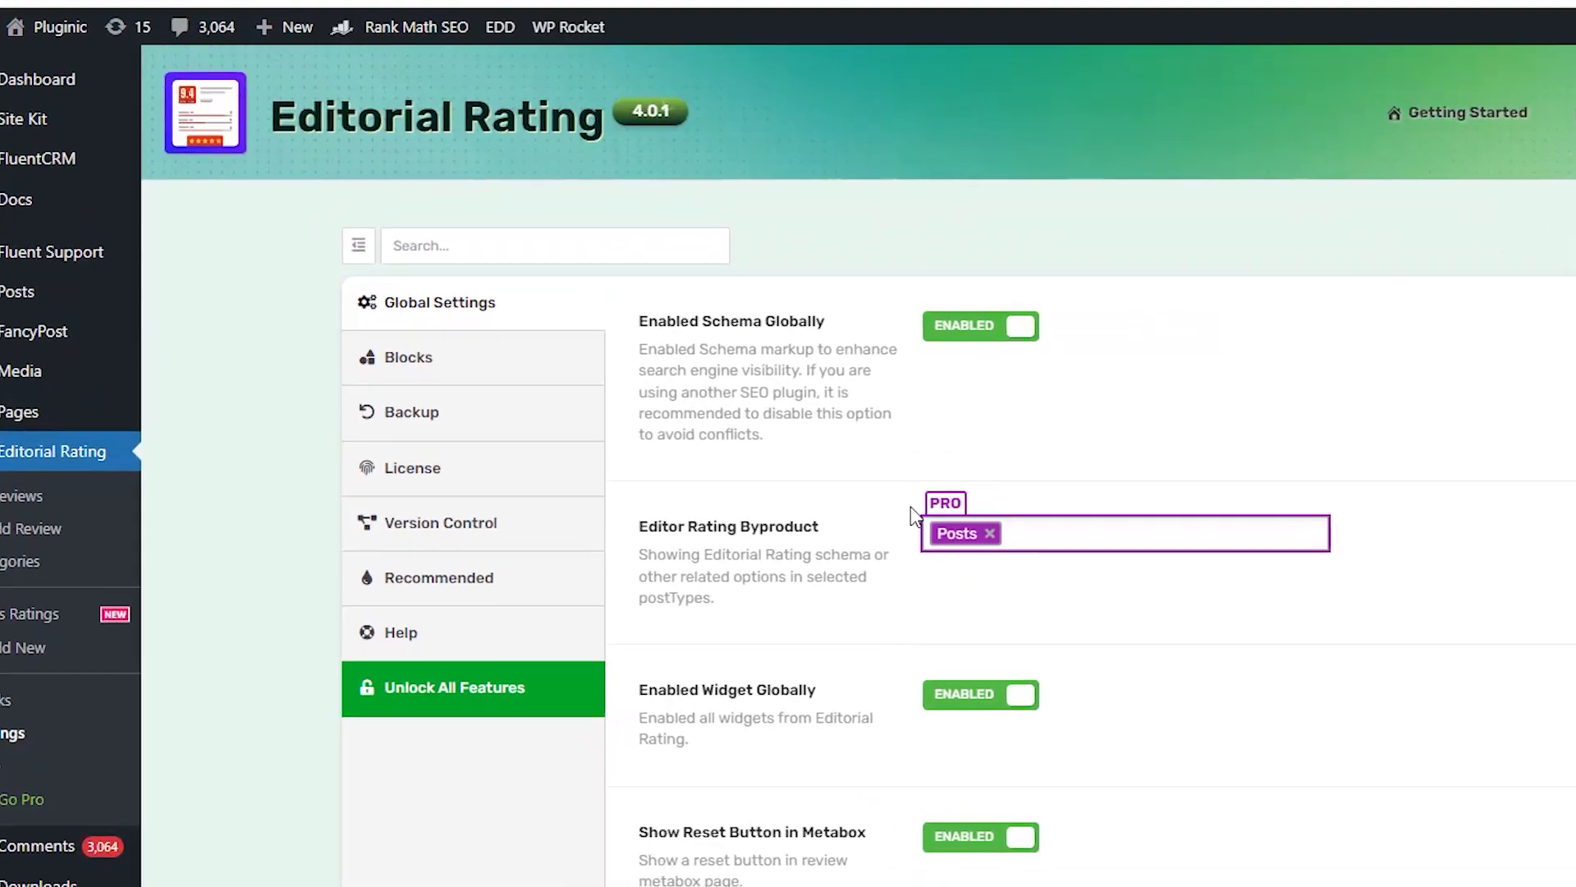
# - Examine the plugin's list of available blocks and its Backup and License settings
pyautogui.click(435, 370)
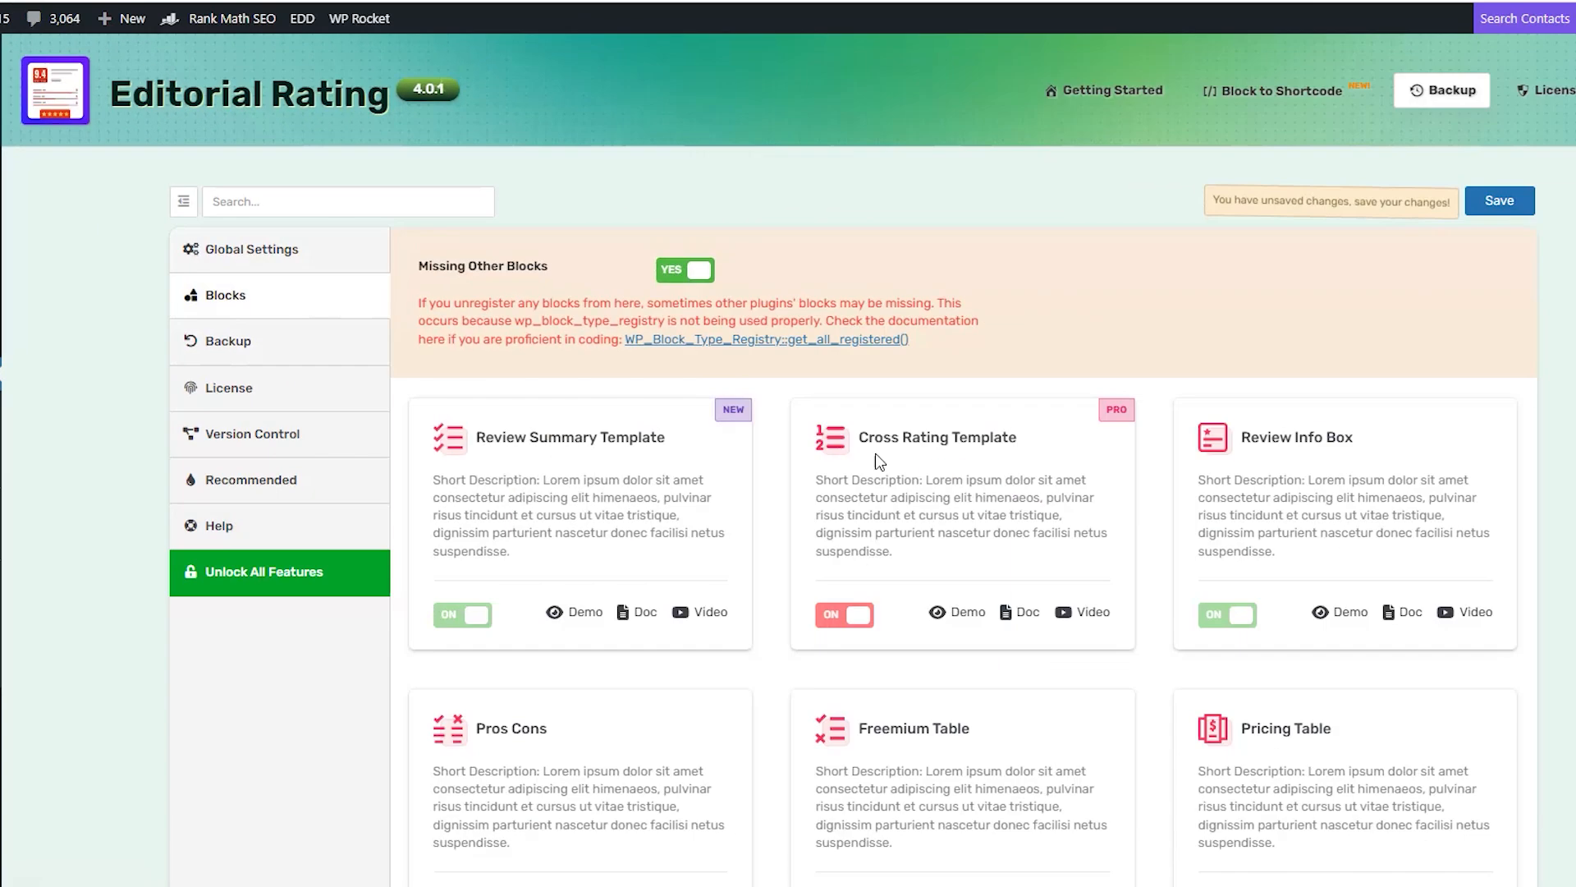
pyautogui.scroll(-2, 1189, 380)
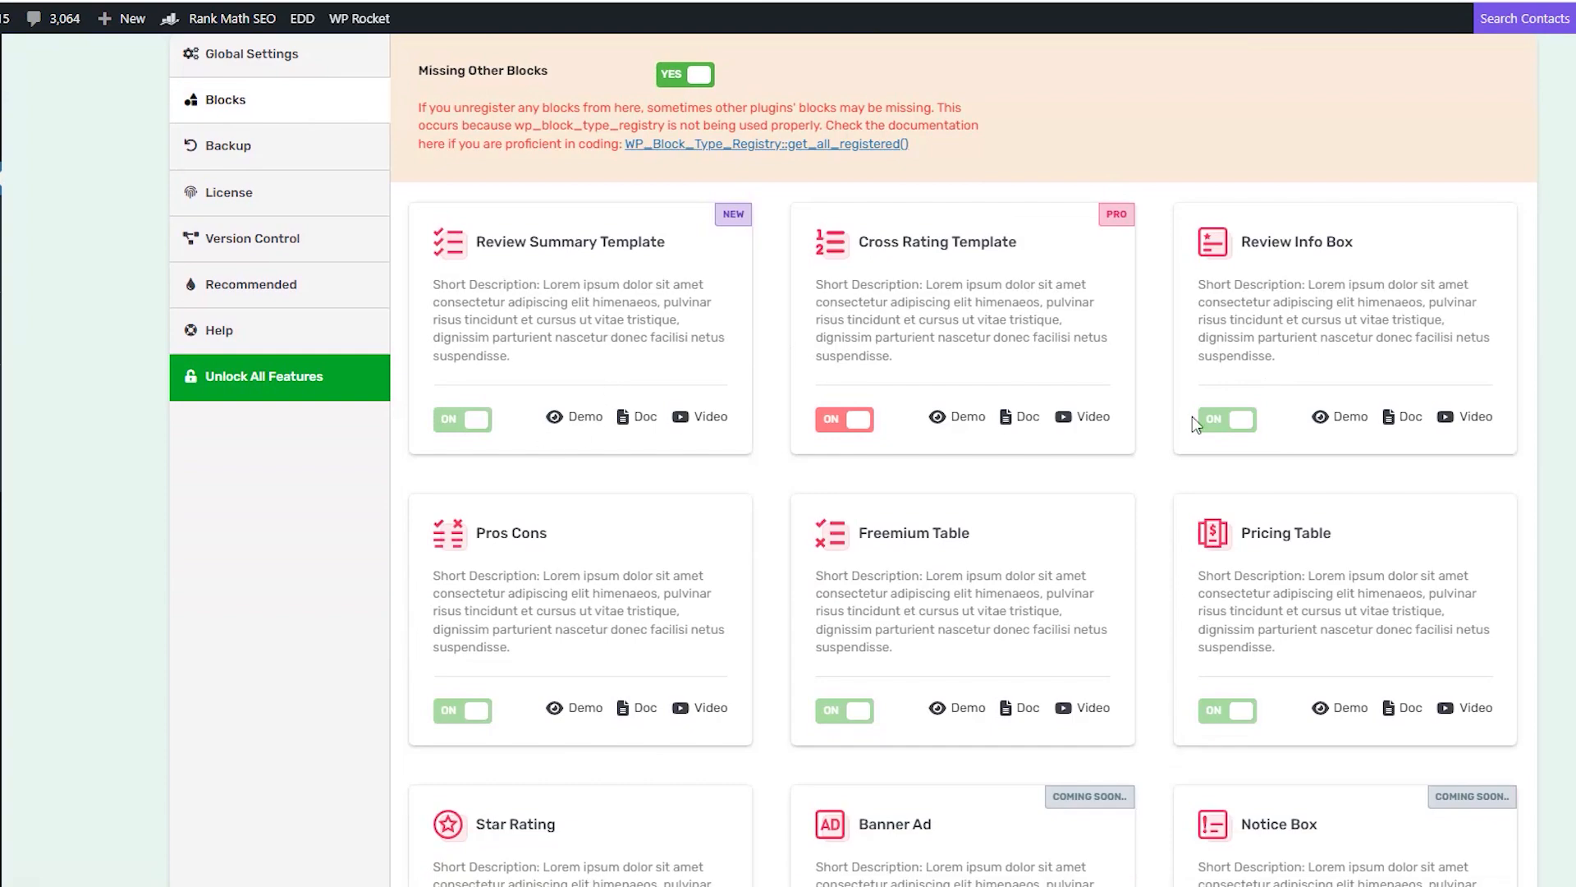
pyautogui.scroll(-10, 1194, 423)
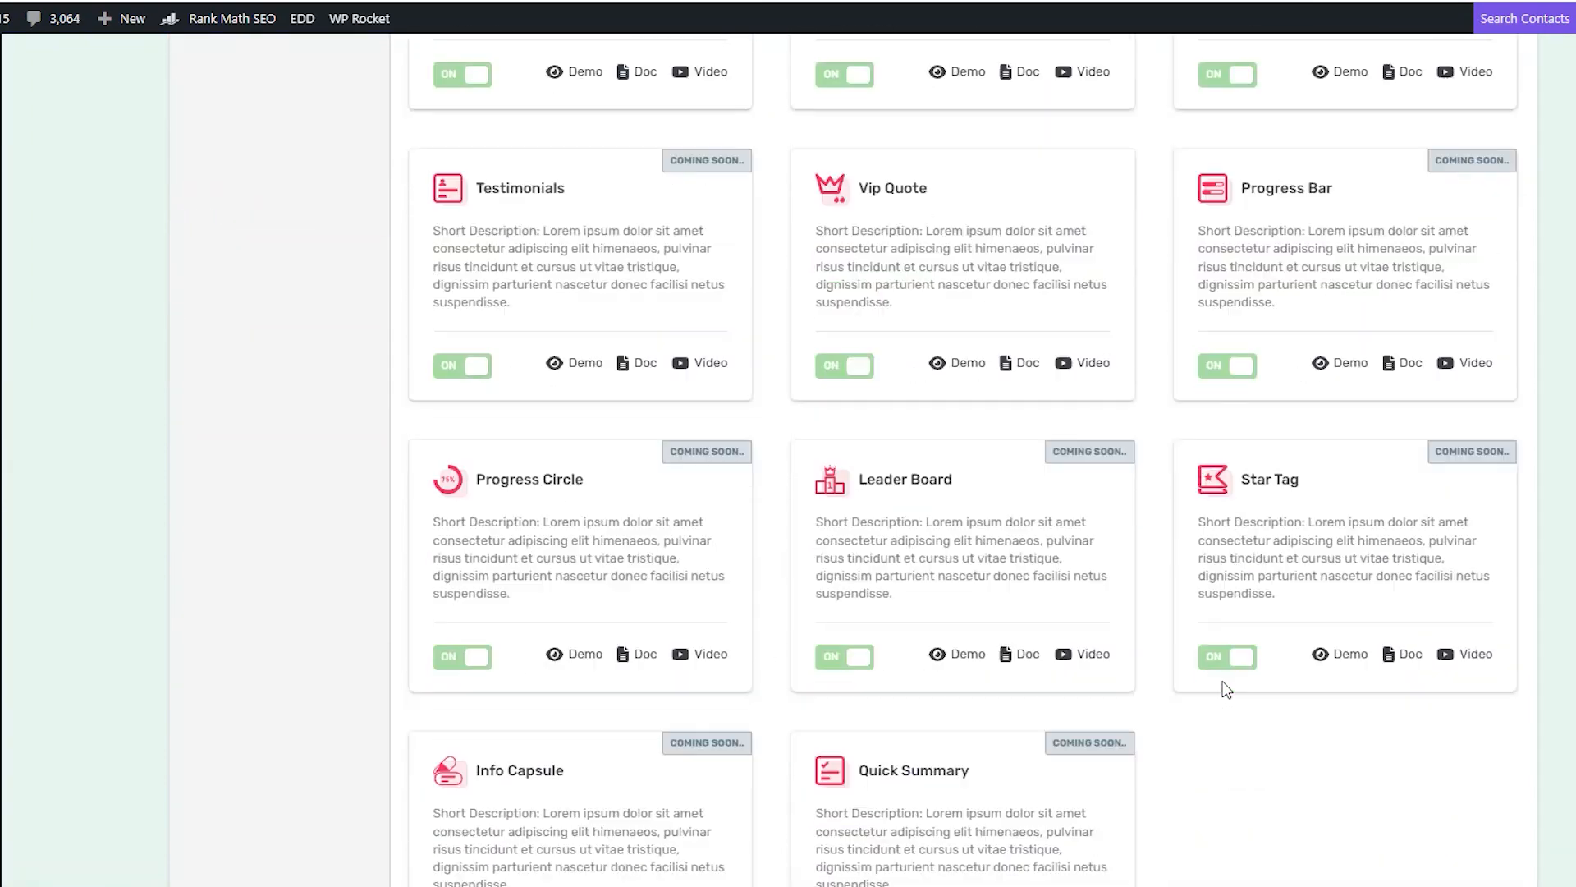
pyautogui.scroll(13, 967, 548)
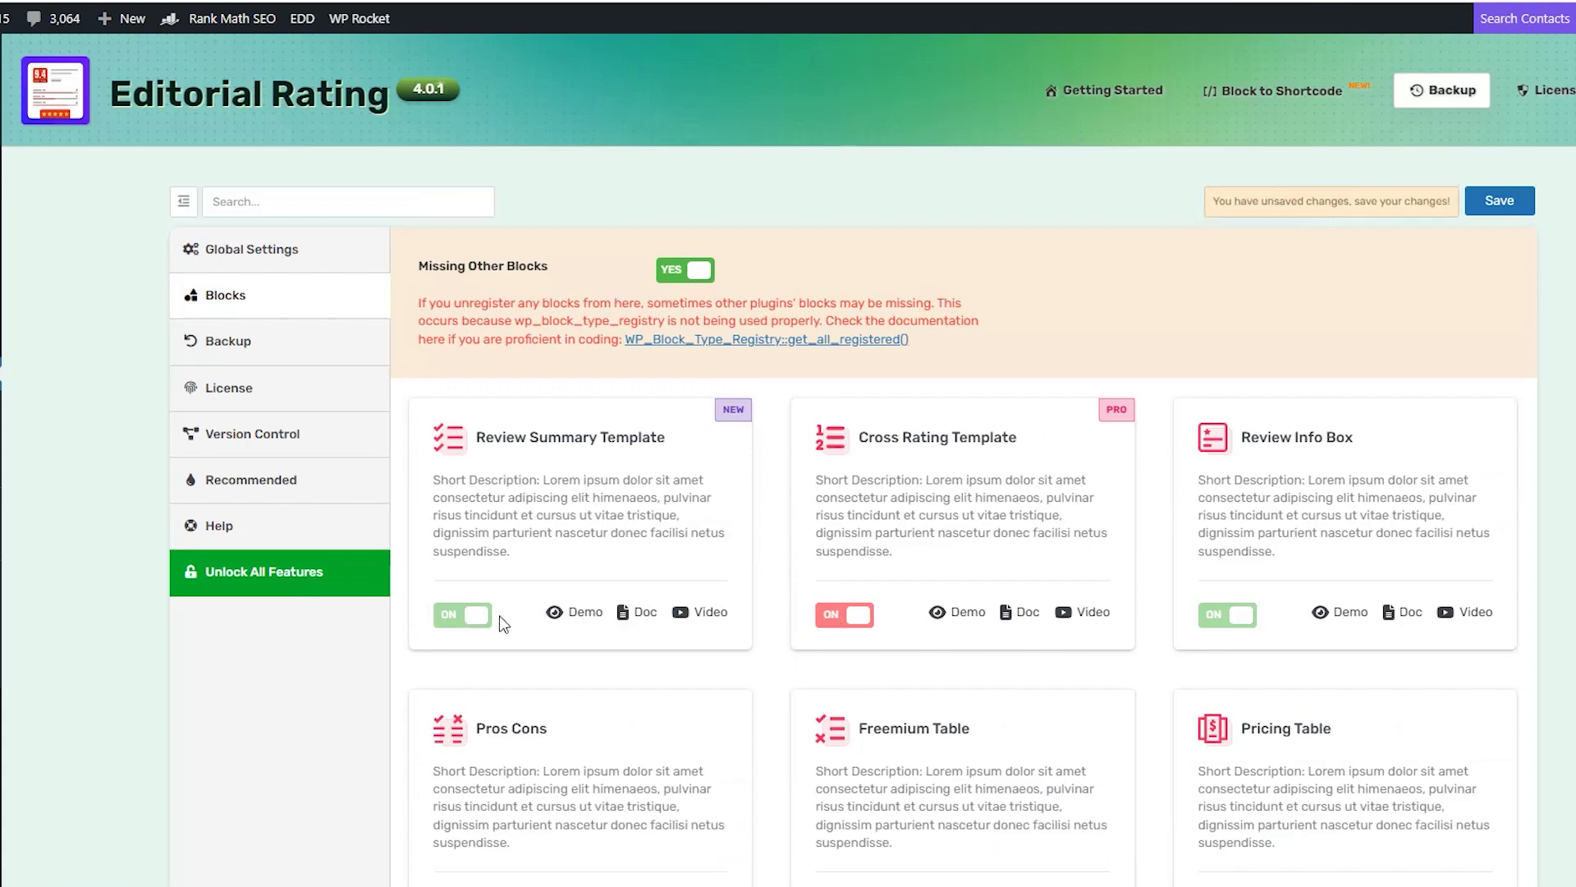
pyautogui.scroll(-1, 238, 260)
pyautogui.click(230, 244)
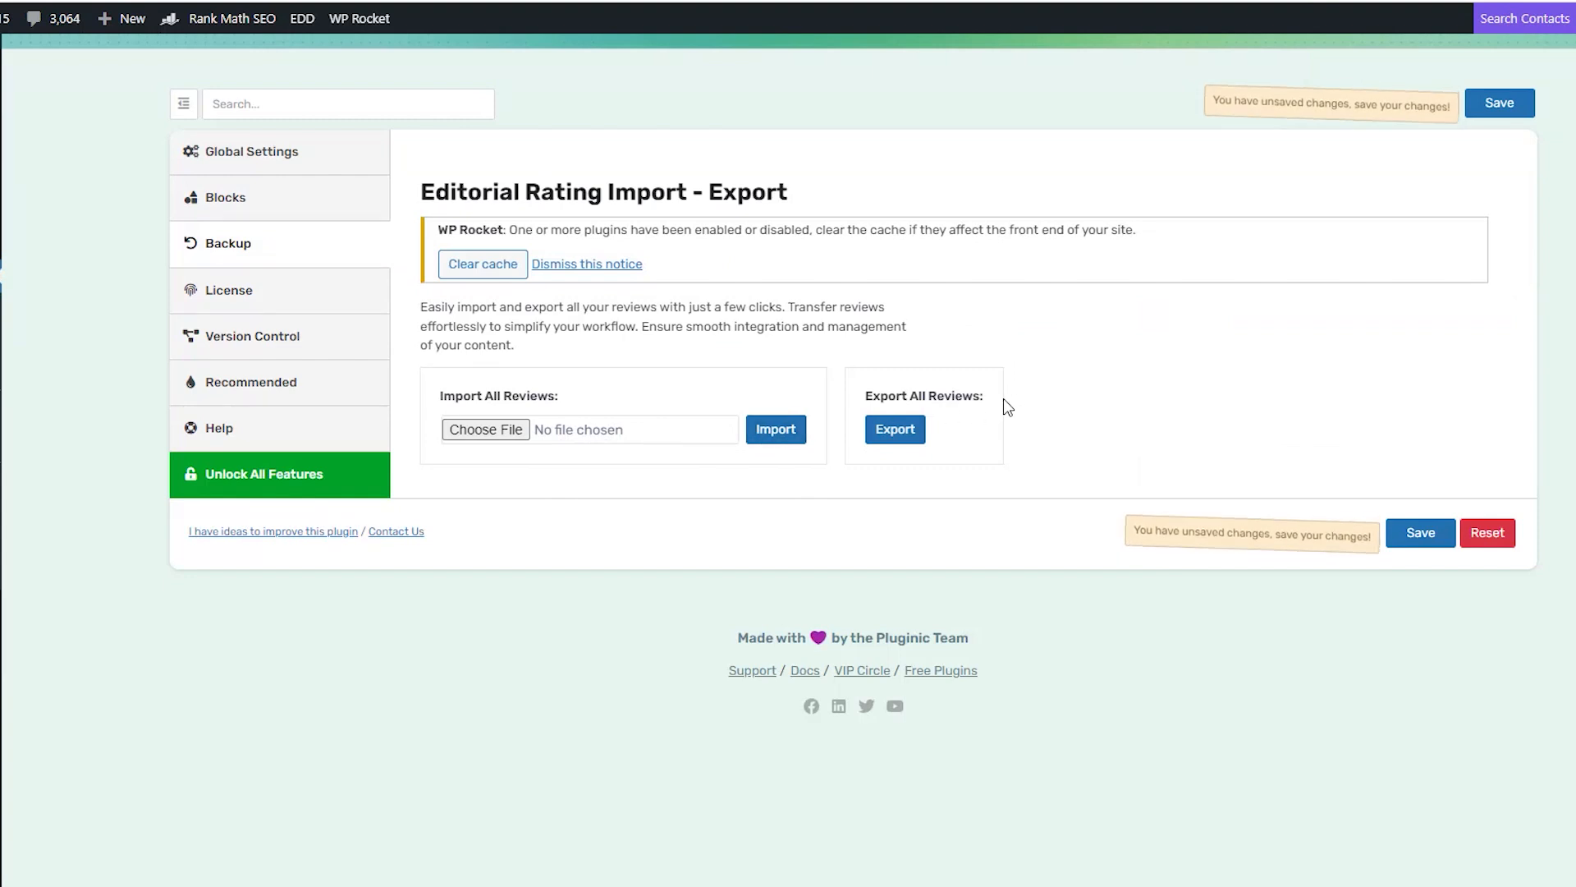
pyautogui.click(263, 297)
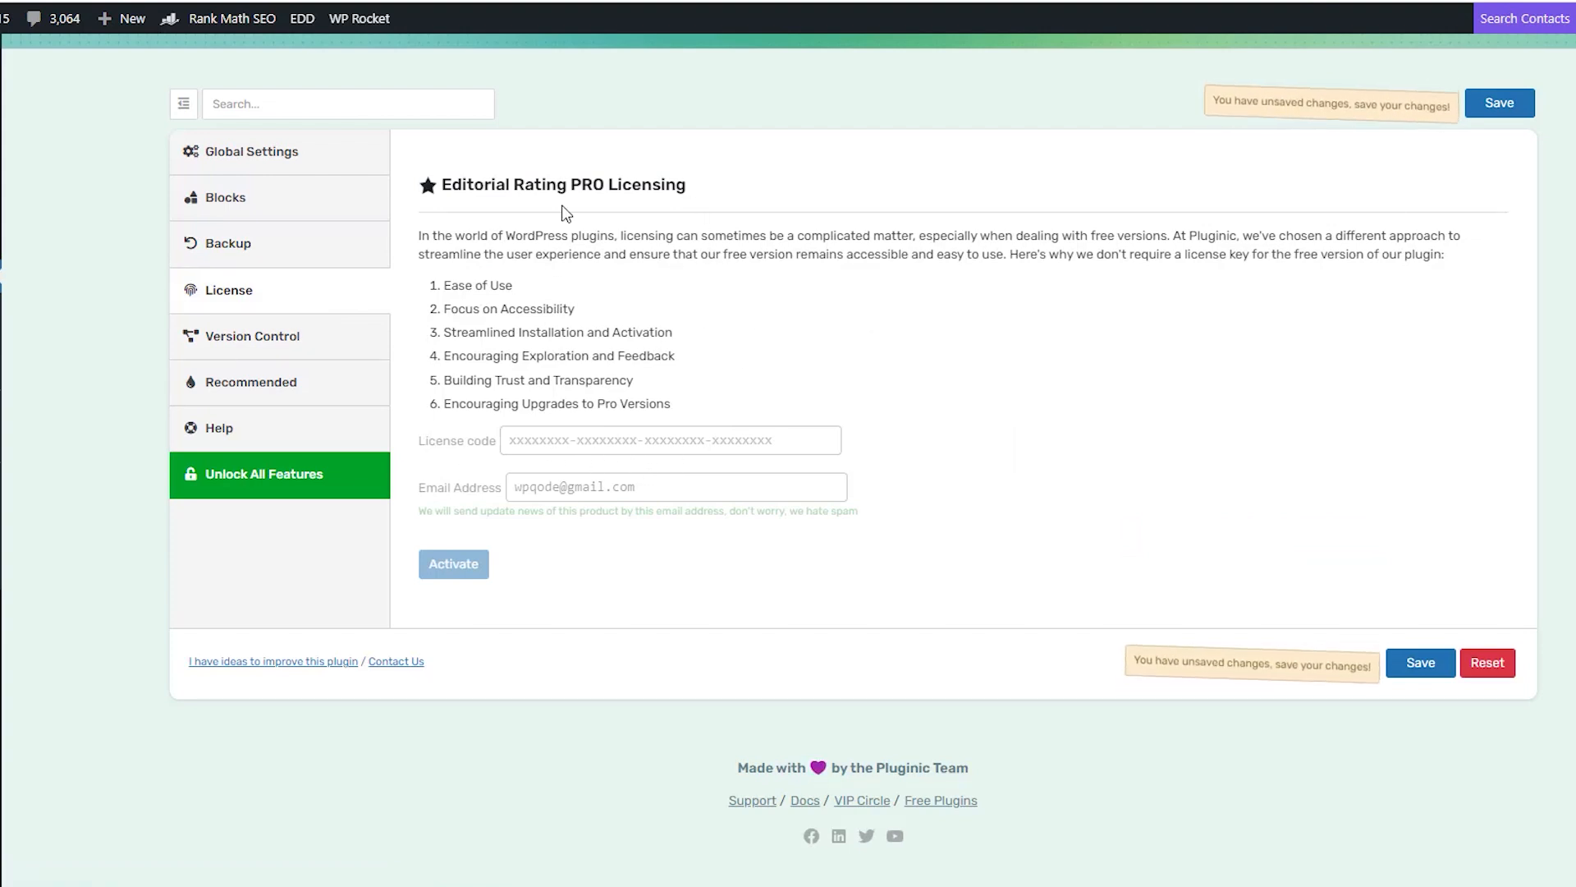
# - Check the rollback versions offered under Version Control without choosing one, and save the plugin settings
pyautogui.click(251, 338)
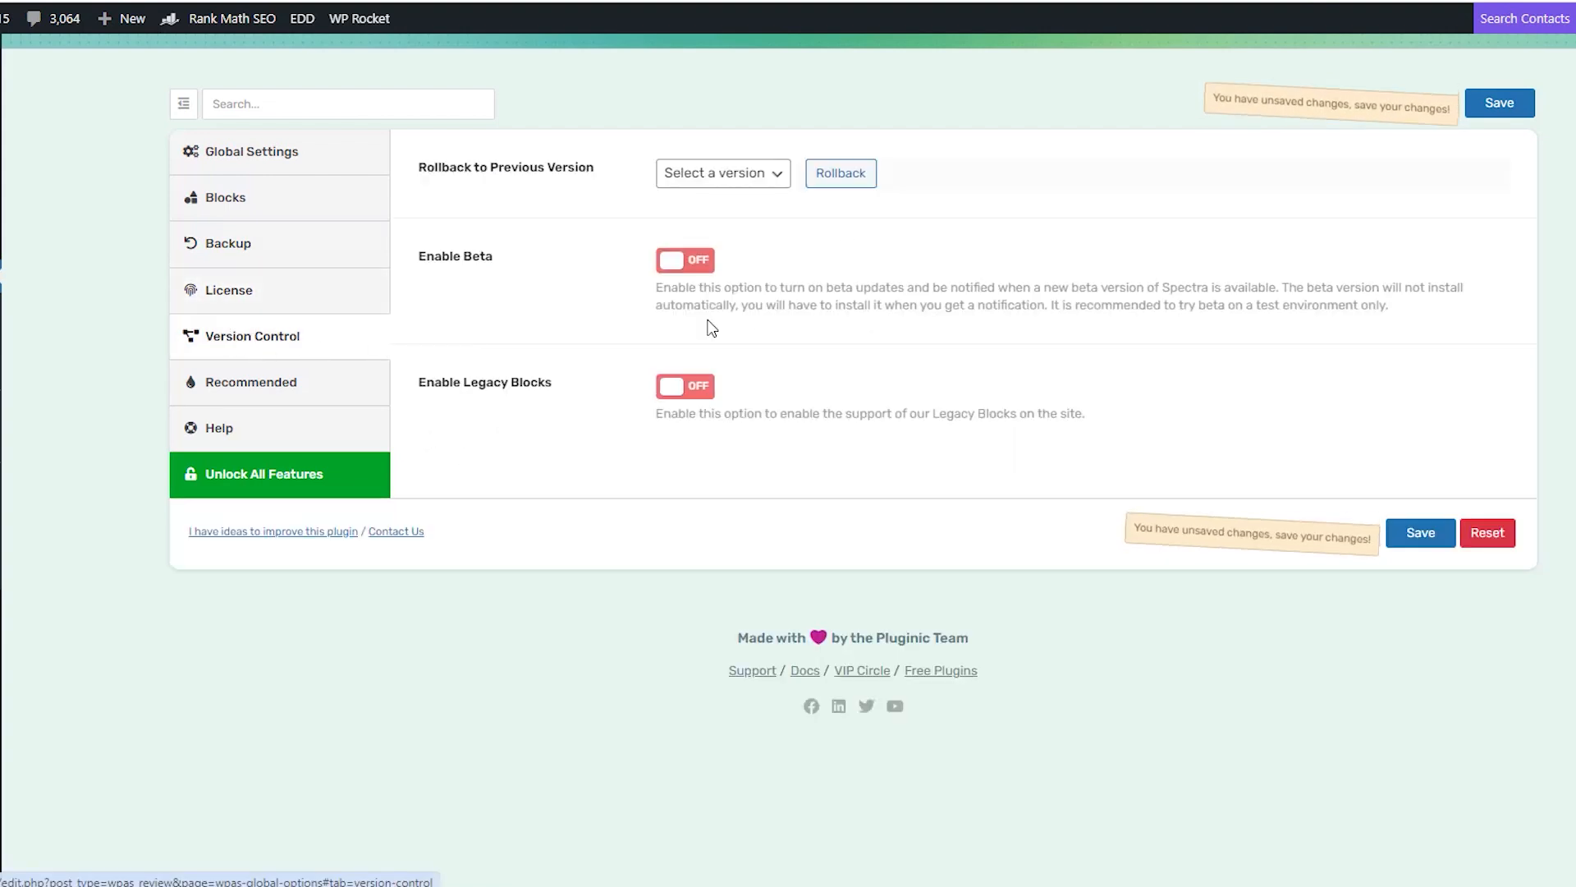
pyautogui.click(767, 173)
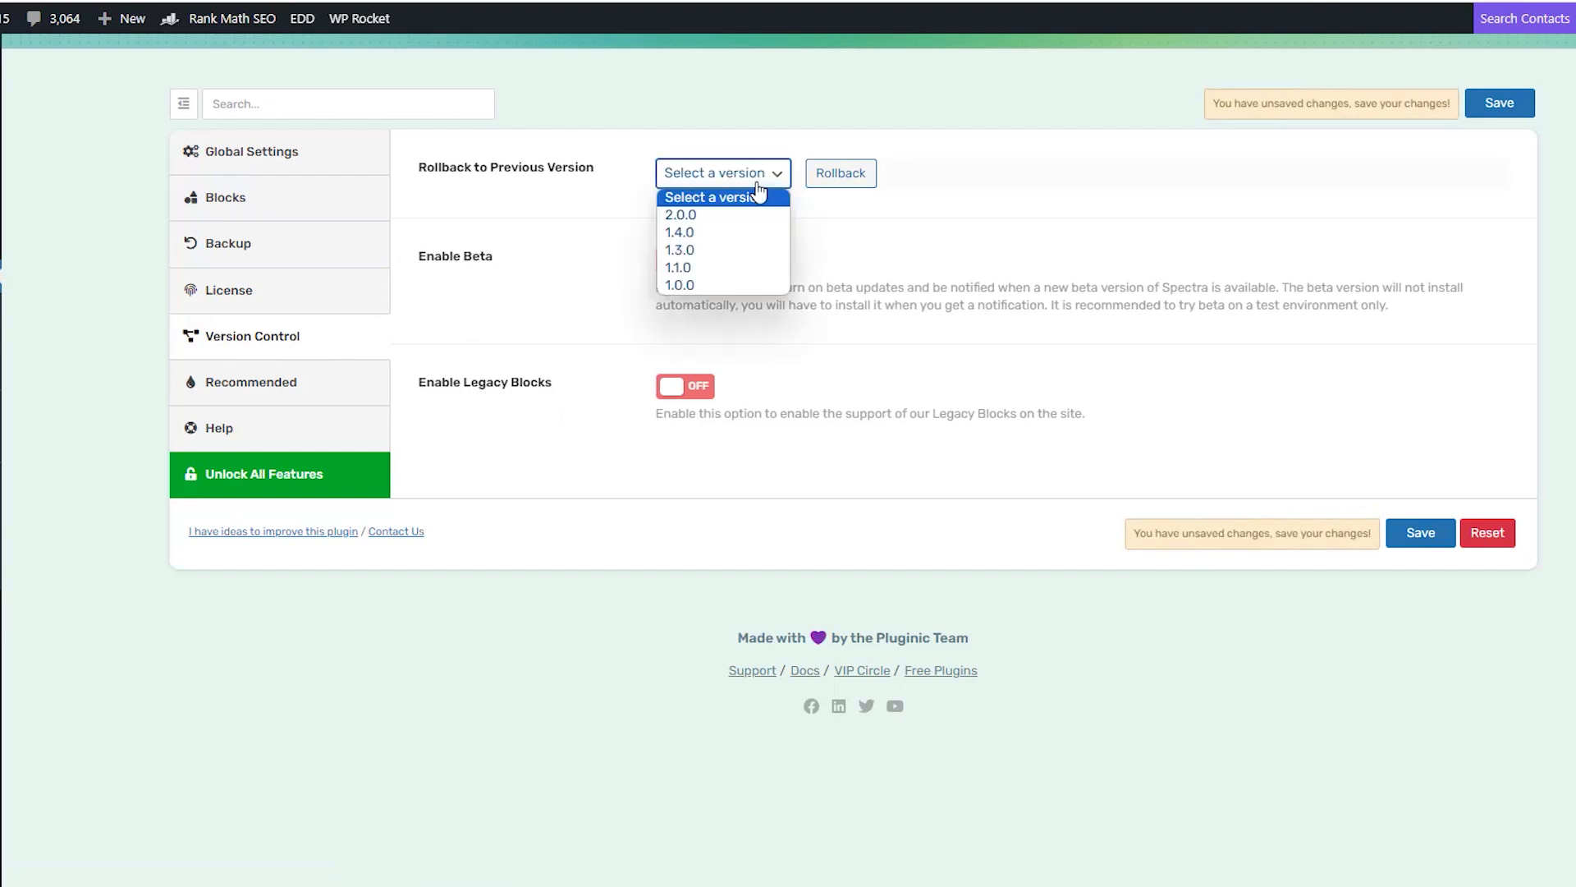
pyautogui.click(993, 189)
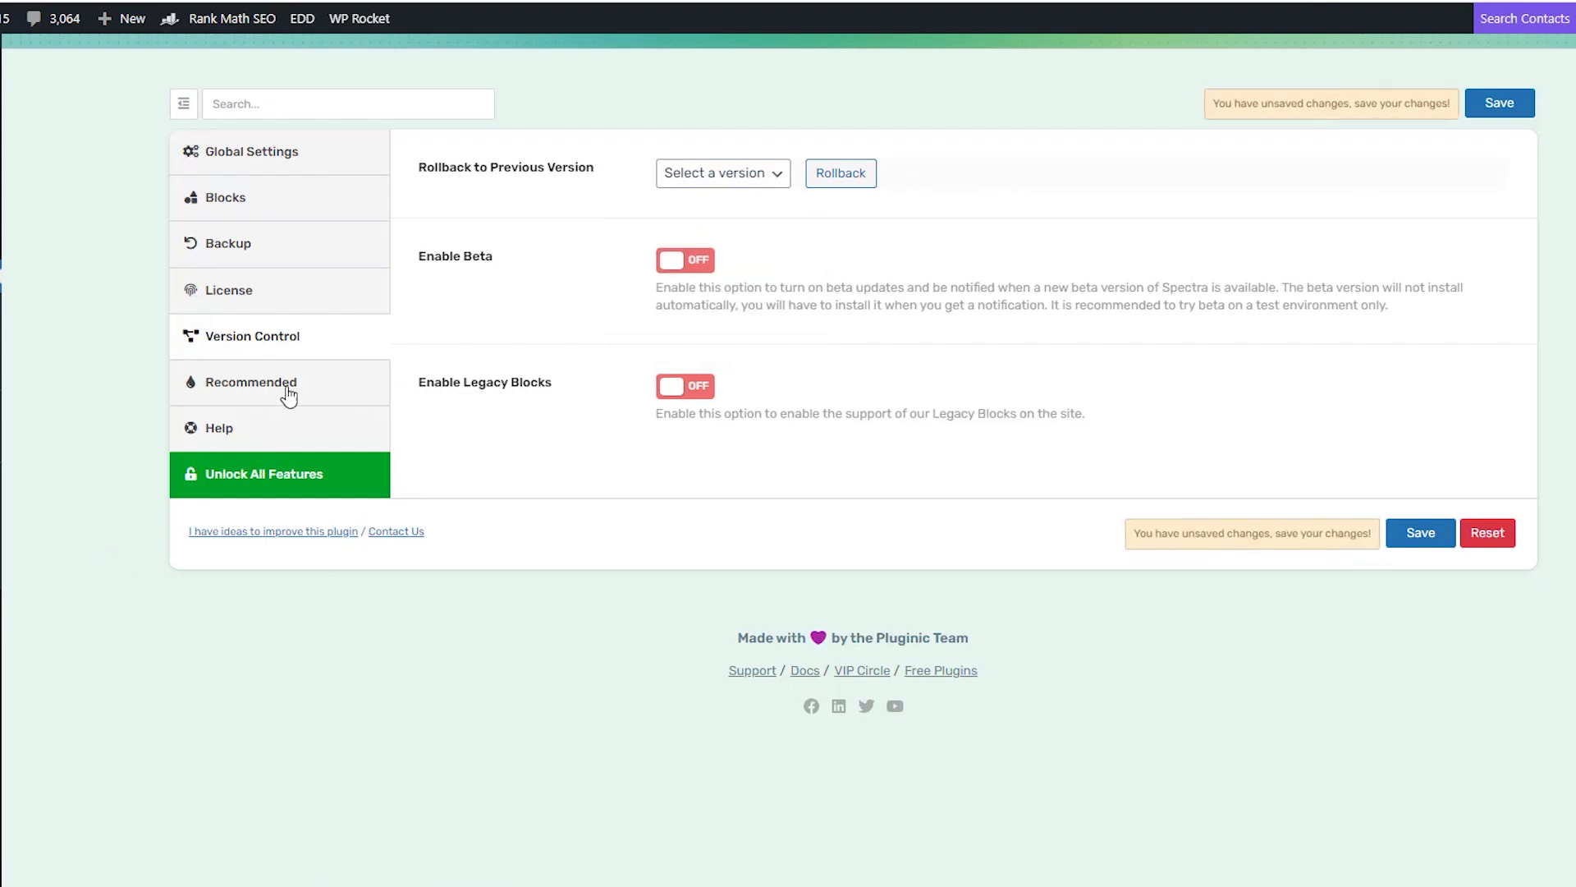
pyautogui.click(1498, 113)
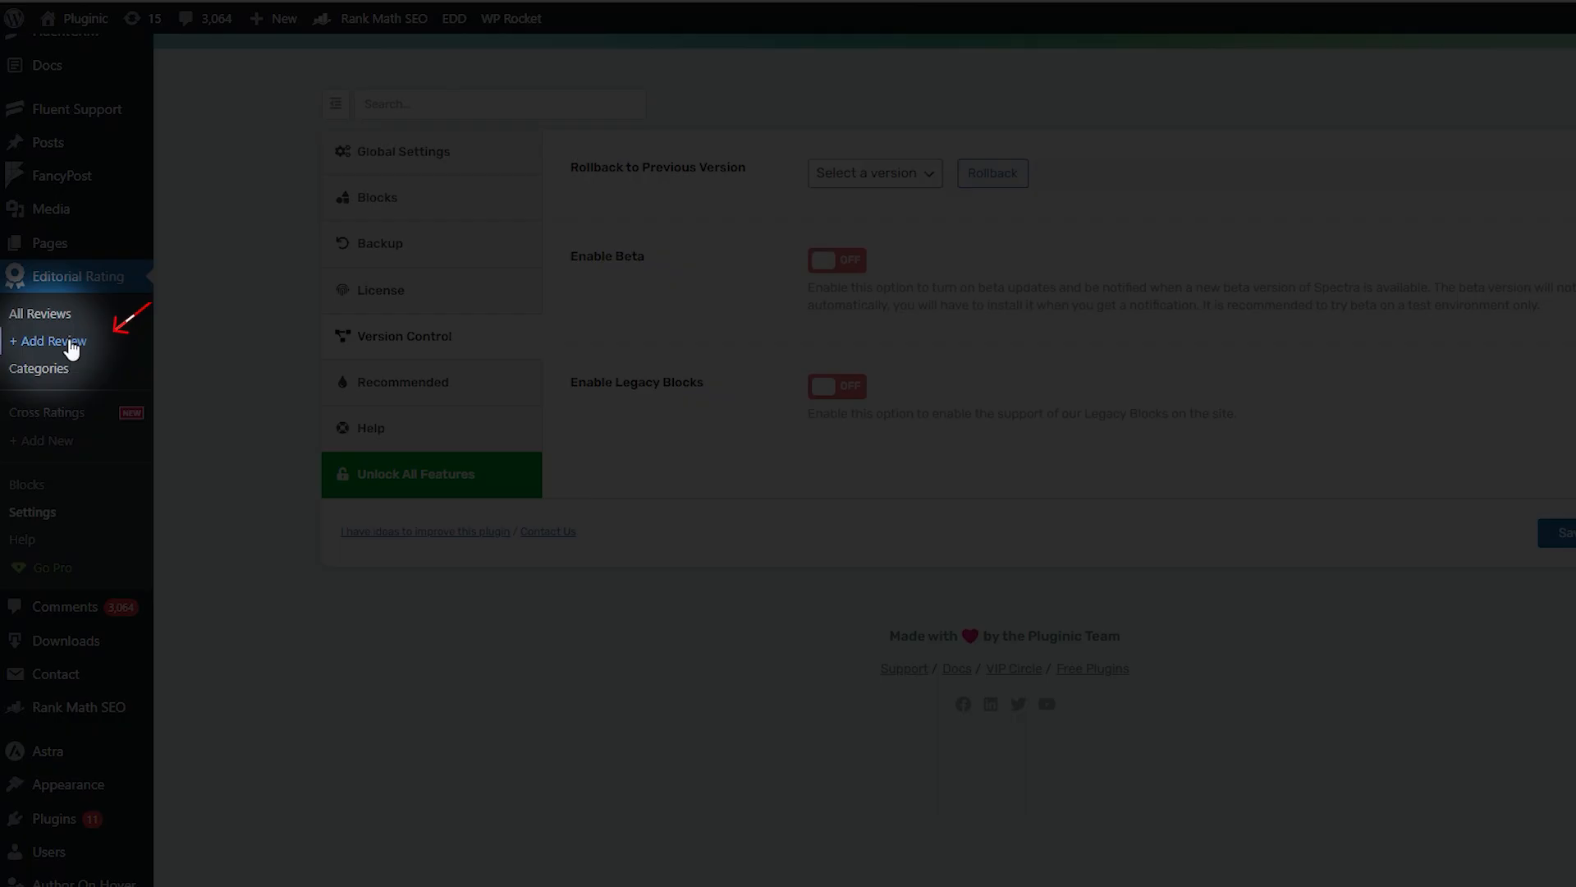
# - Start a new editorial review with the section title "Canon EOS 90D DSLR Camera"
pyautogui.click(71, 347)
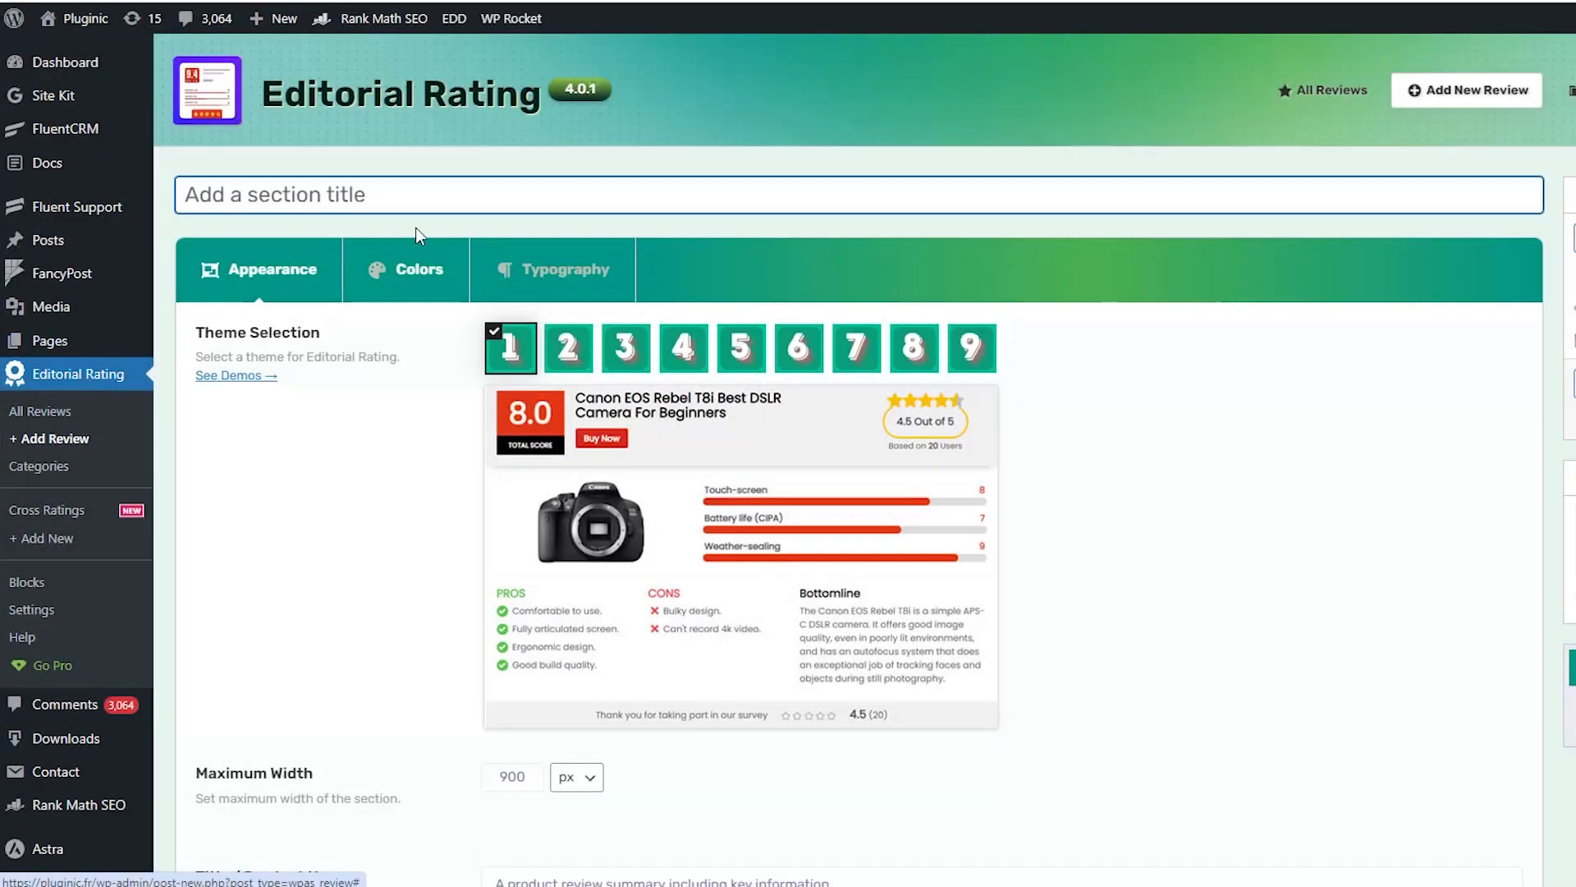
pyautogui.write('Canon EOS 90D DSLR Camera')
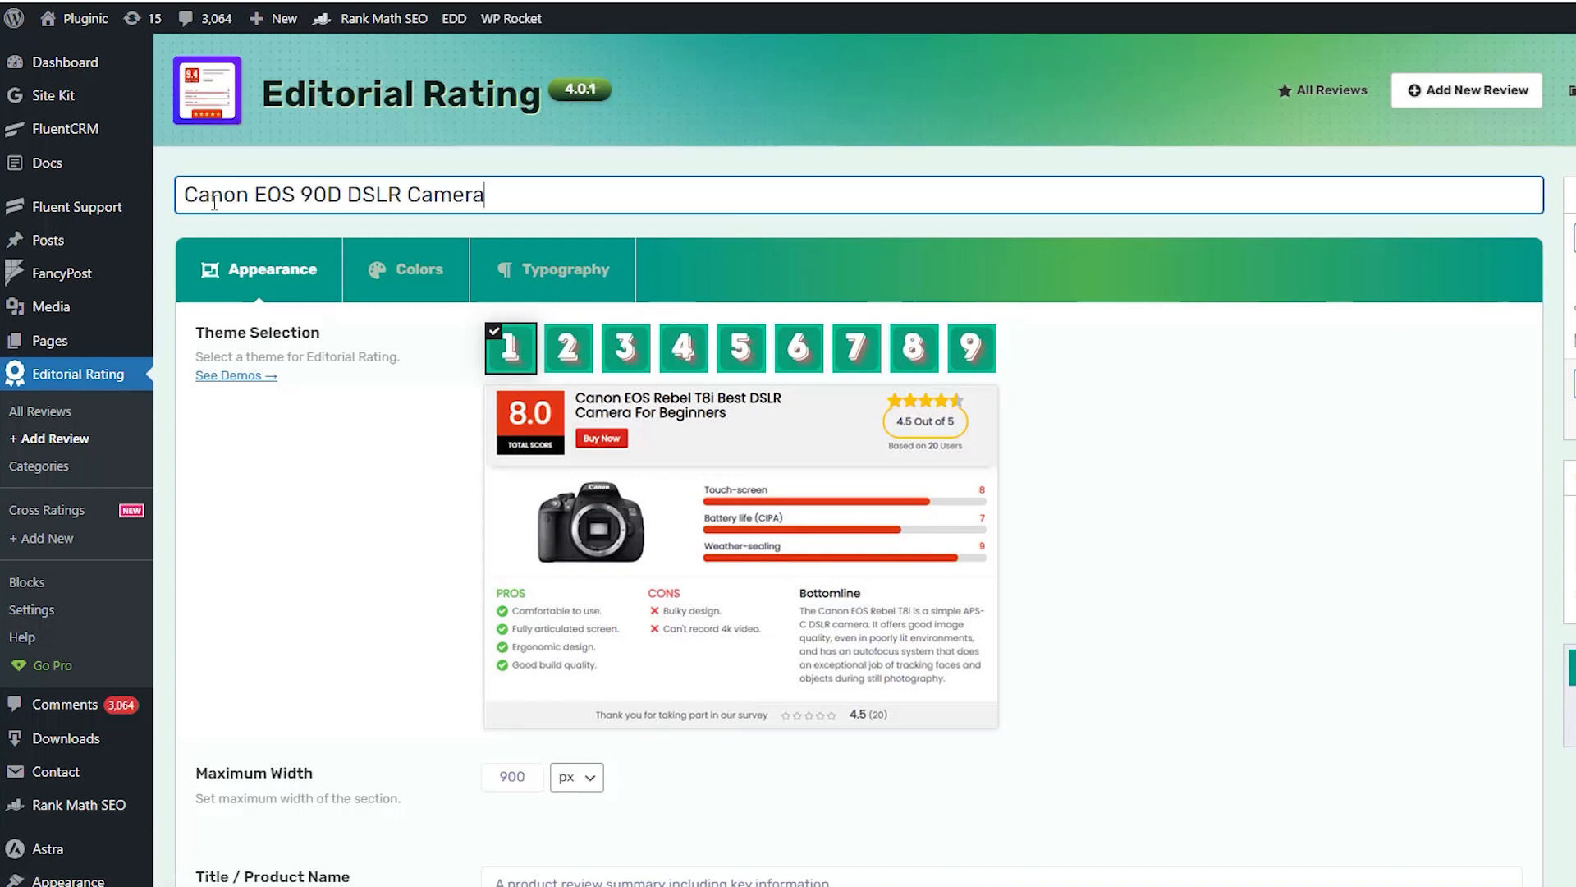
pyautogui.moveTo(185, 196); pyautogui.dragTo(486, 189)
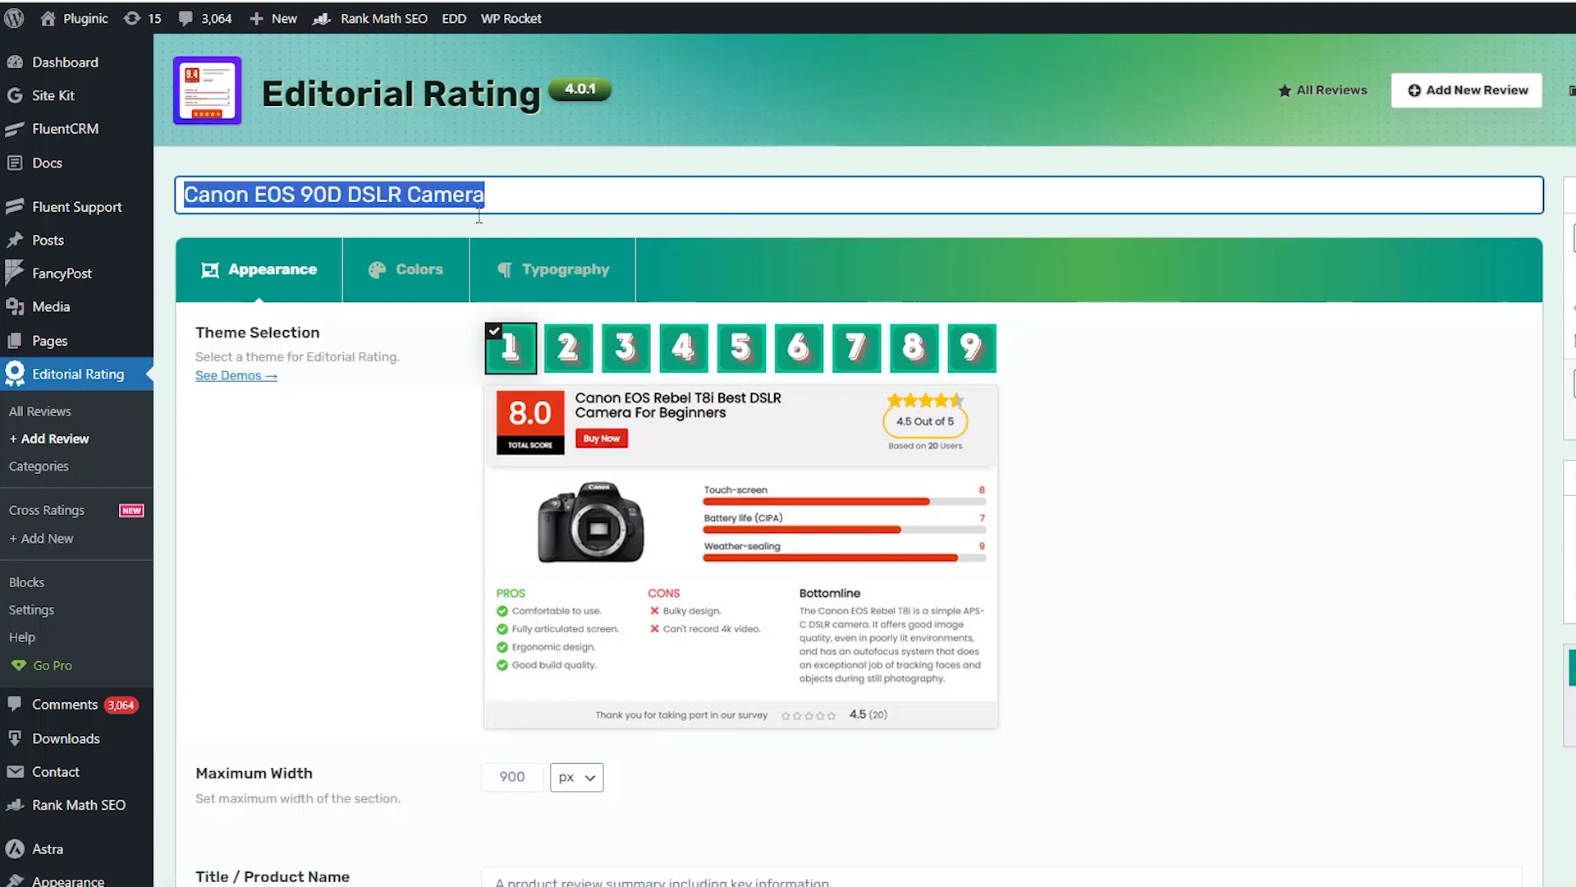
# - Preview the numbered review themes and return the selection to theme 1
pyautogui.click(426, 415)
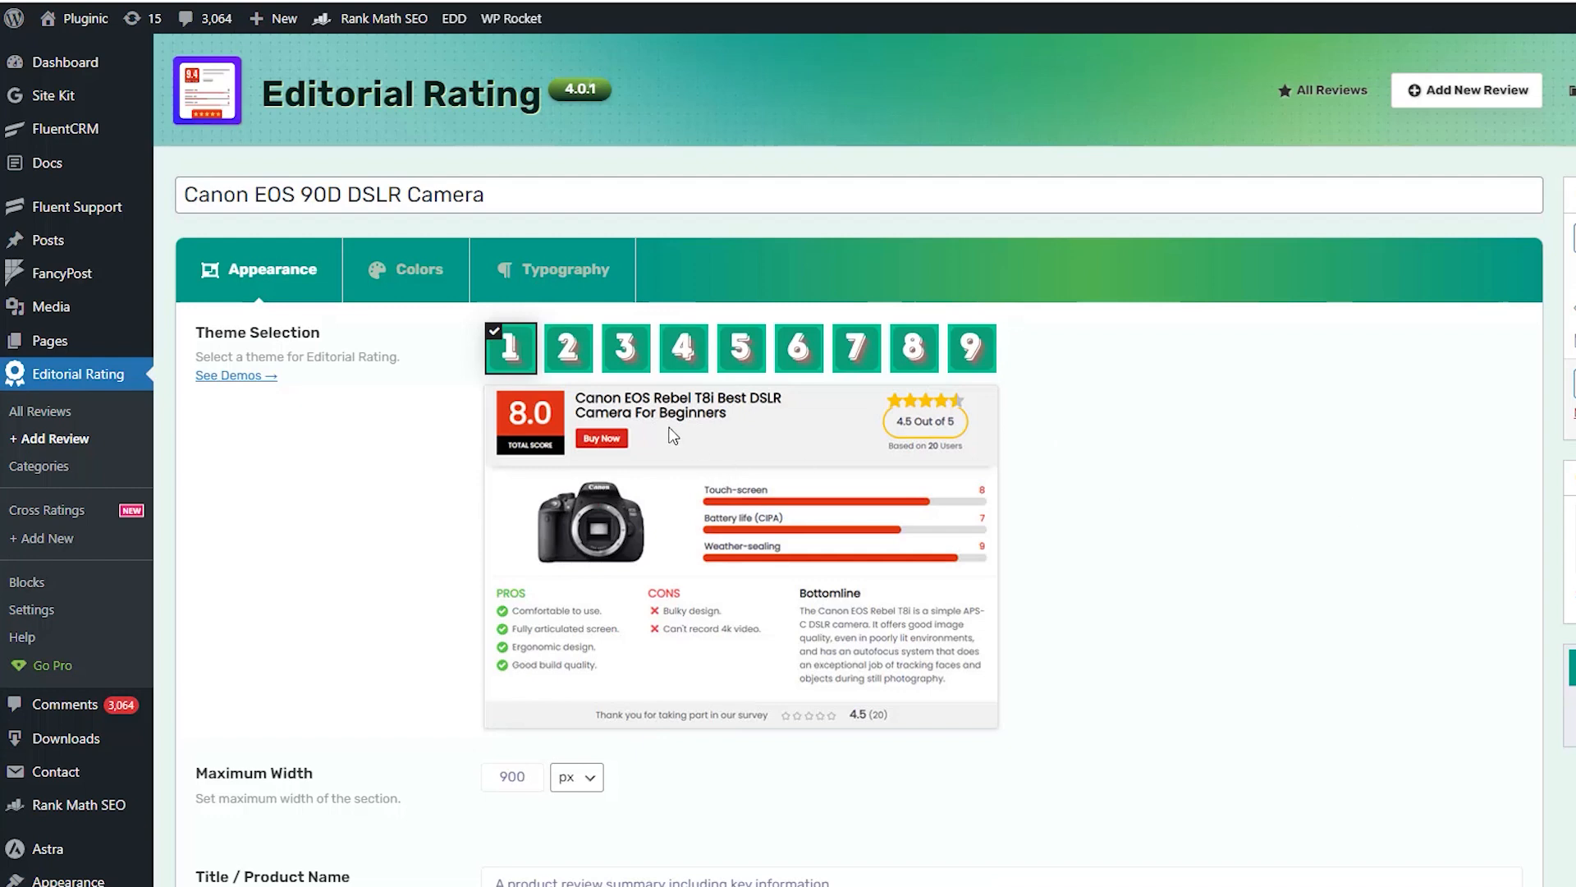
pyautogui.click(568, 353)
pyautogui.click(626, 353)
pyautogui.click(683, 355)
pyautogui.click(743, 353)
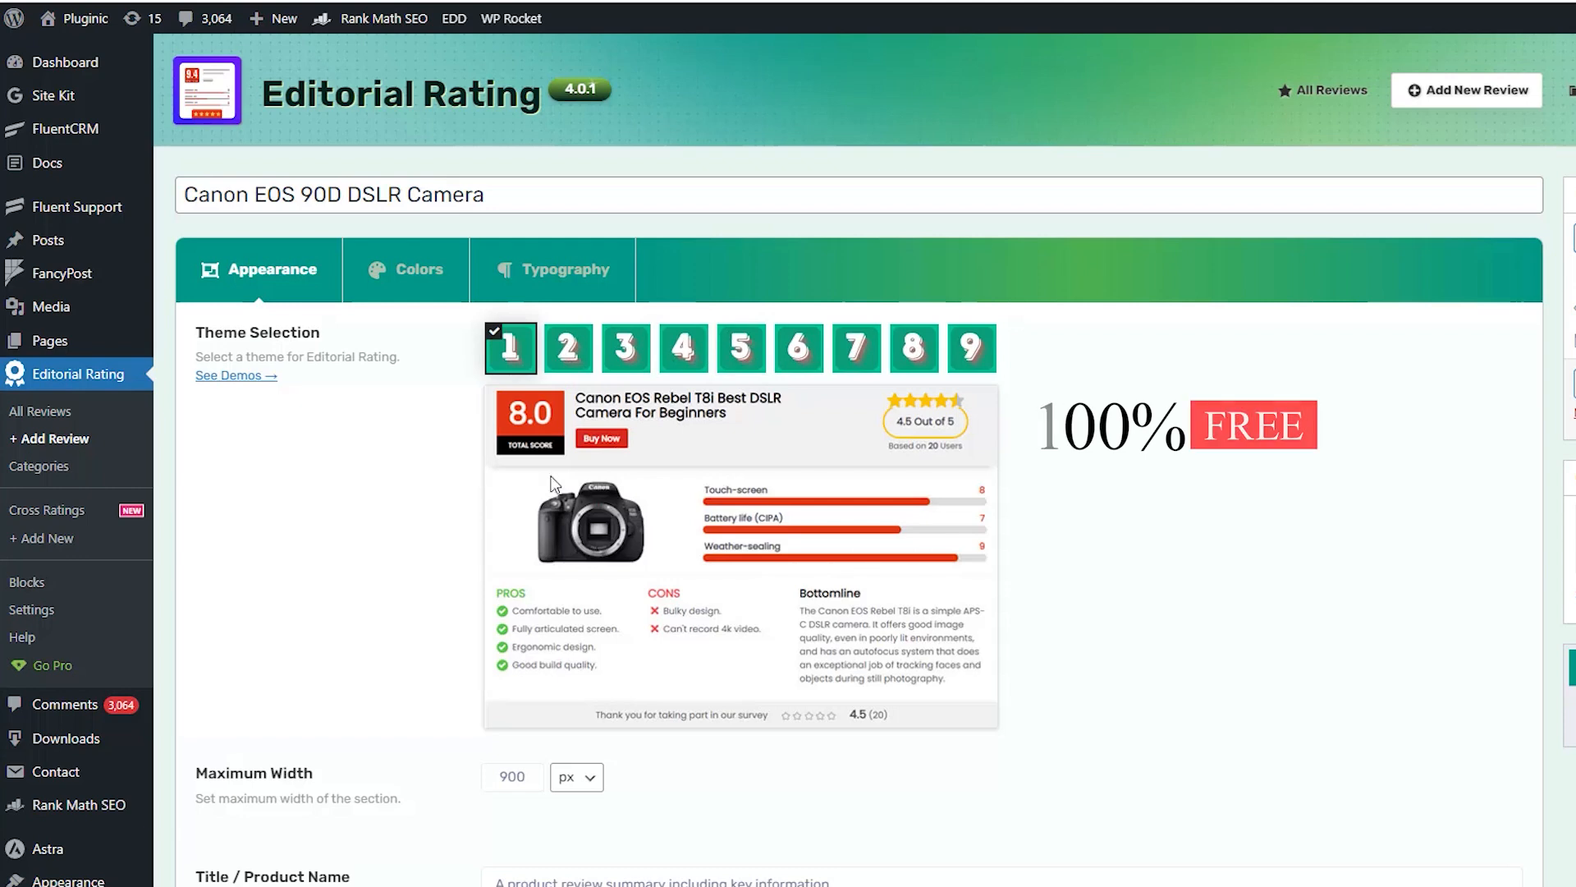
pyautogui.click(968, 353)
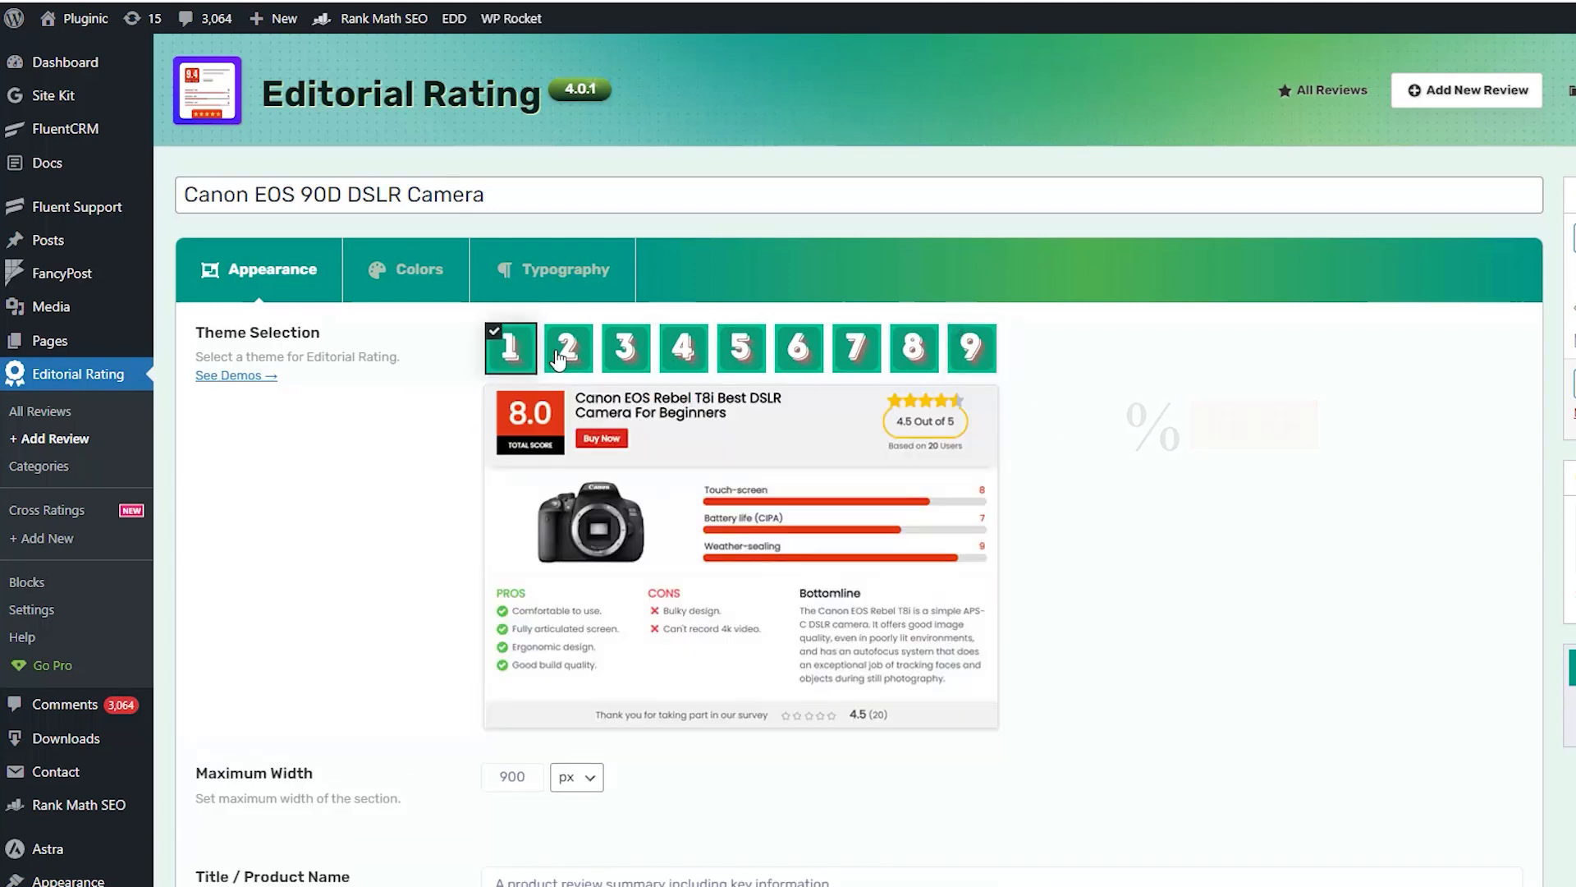
pyautogui.click(573, 359)
pyautogui.click(569, 355)
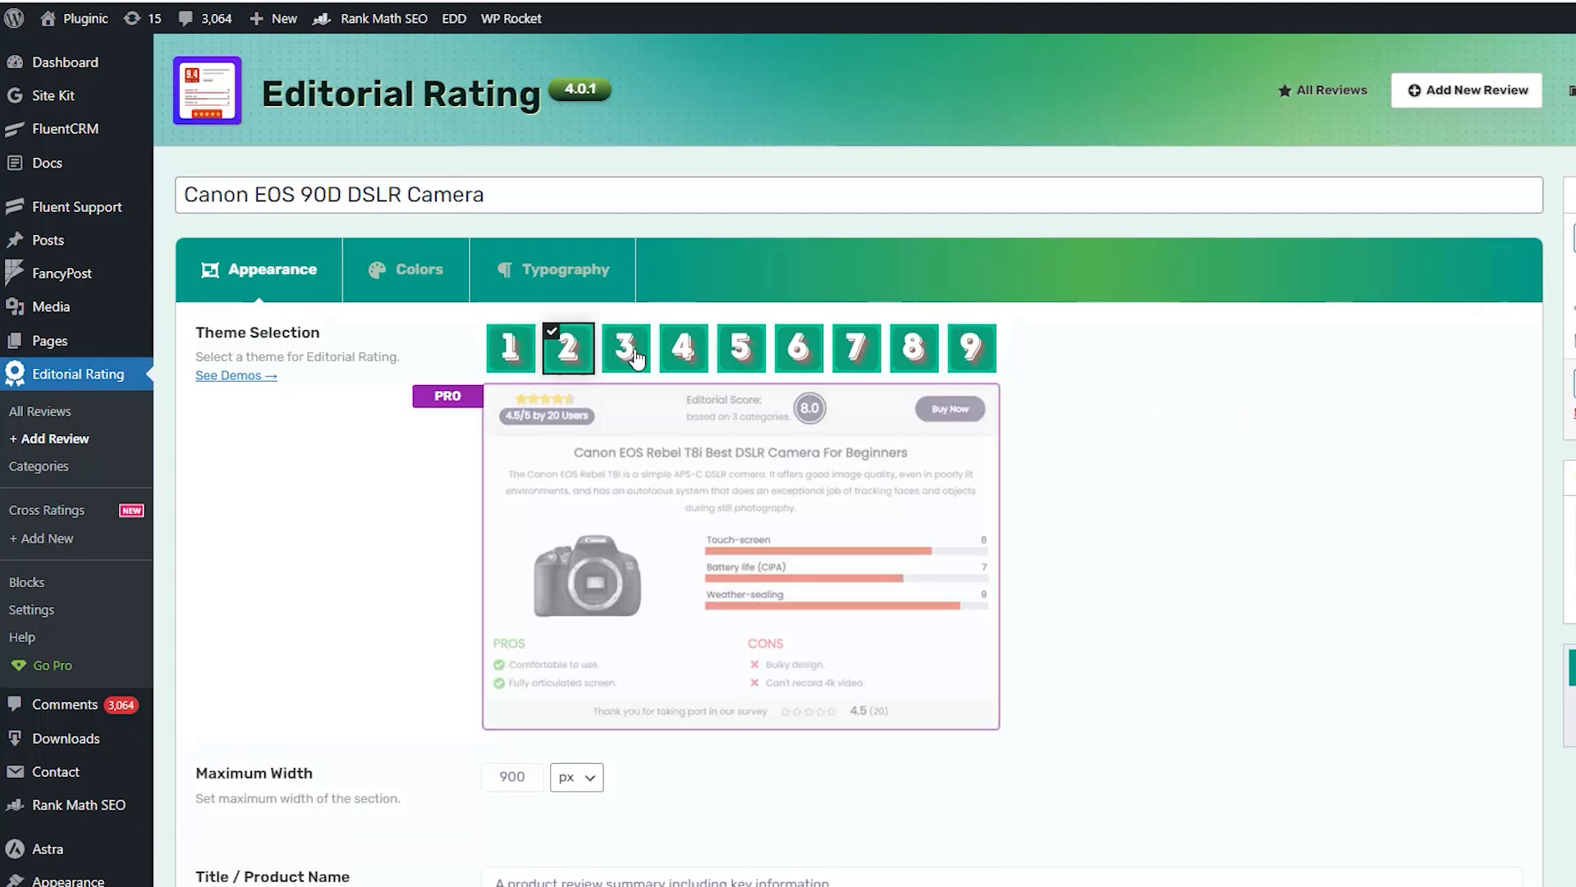
pyautogui.click(684, 351)
pyautogui.click(799, 351)
pyautogui.click(856, 351)
pyautogui.click(914, 351)
pyautogui.click(968, 361)
pyautogui.click(503, 354)
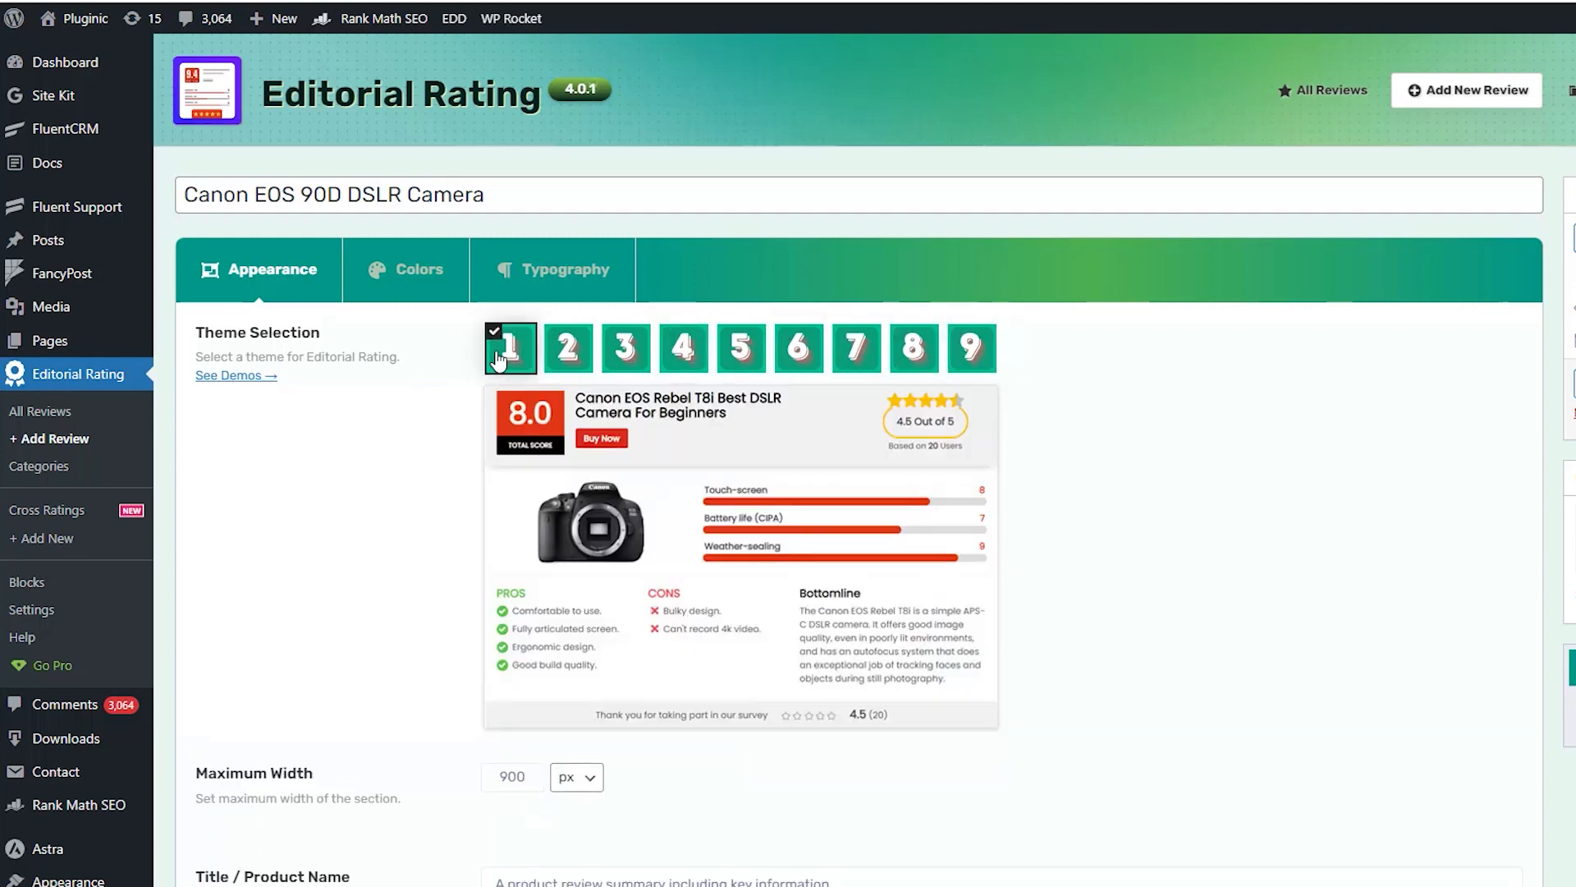
# - Examine the review's maximum width, product name, overview and product image settings
pyautogui.scroll(-3, 504, 435)
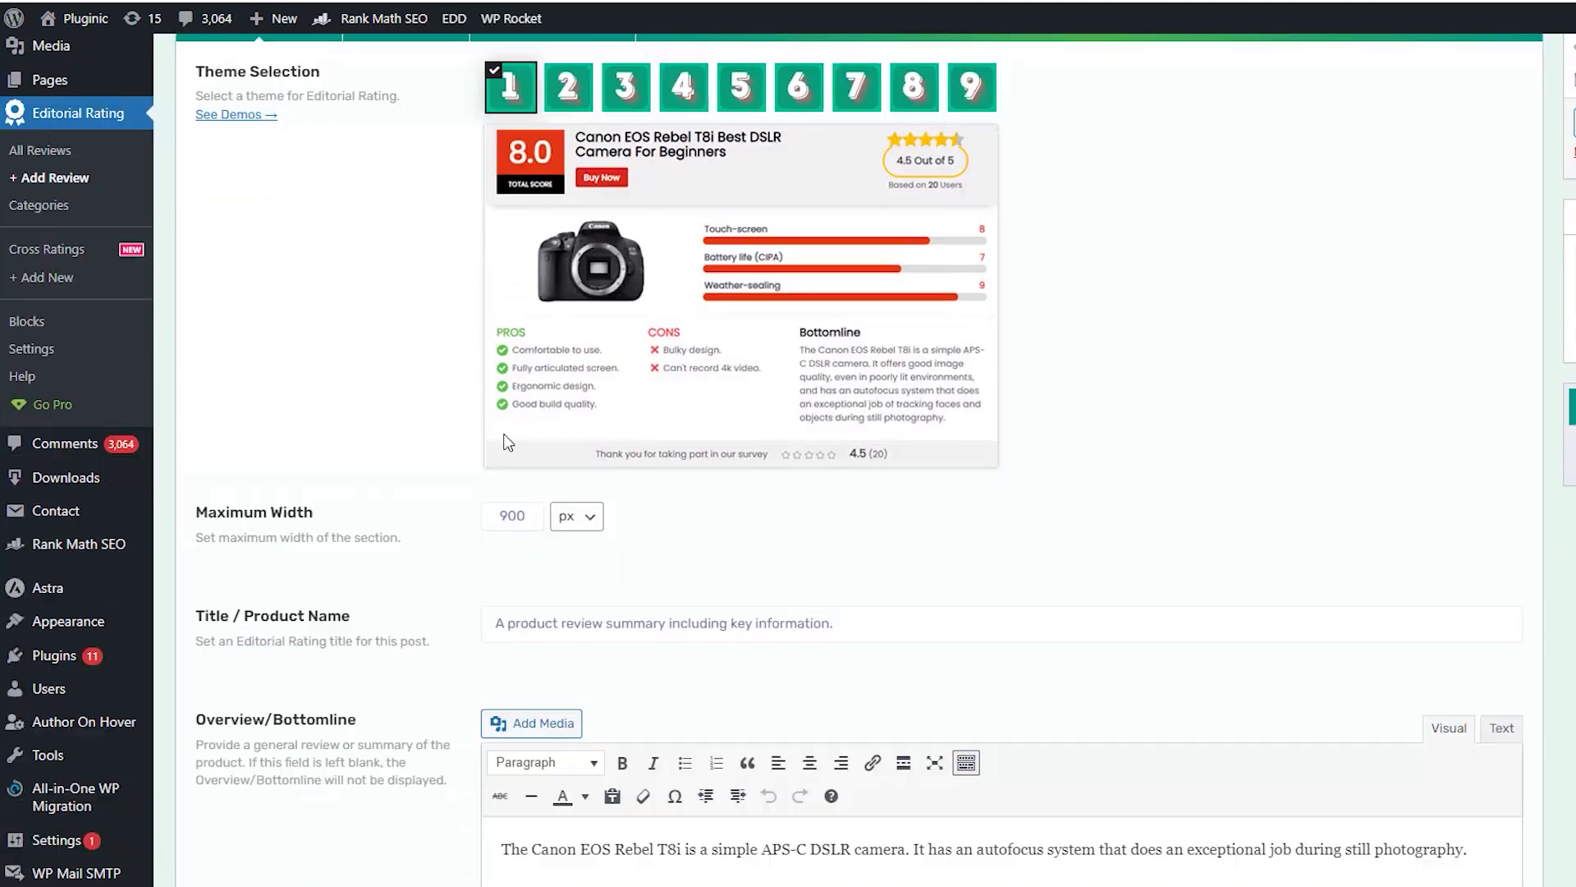
pyautogui.moveTo(198, 481); pyautogui.dragTo(314, 482)
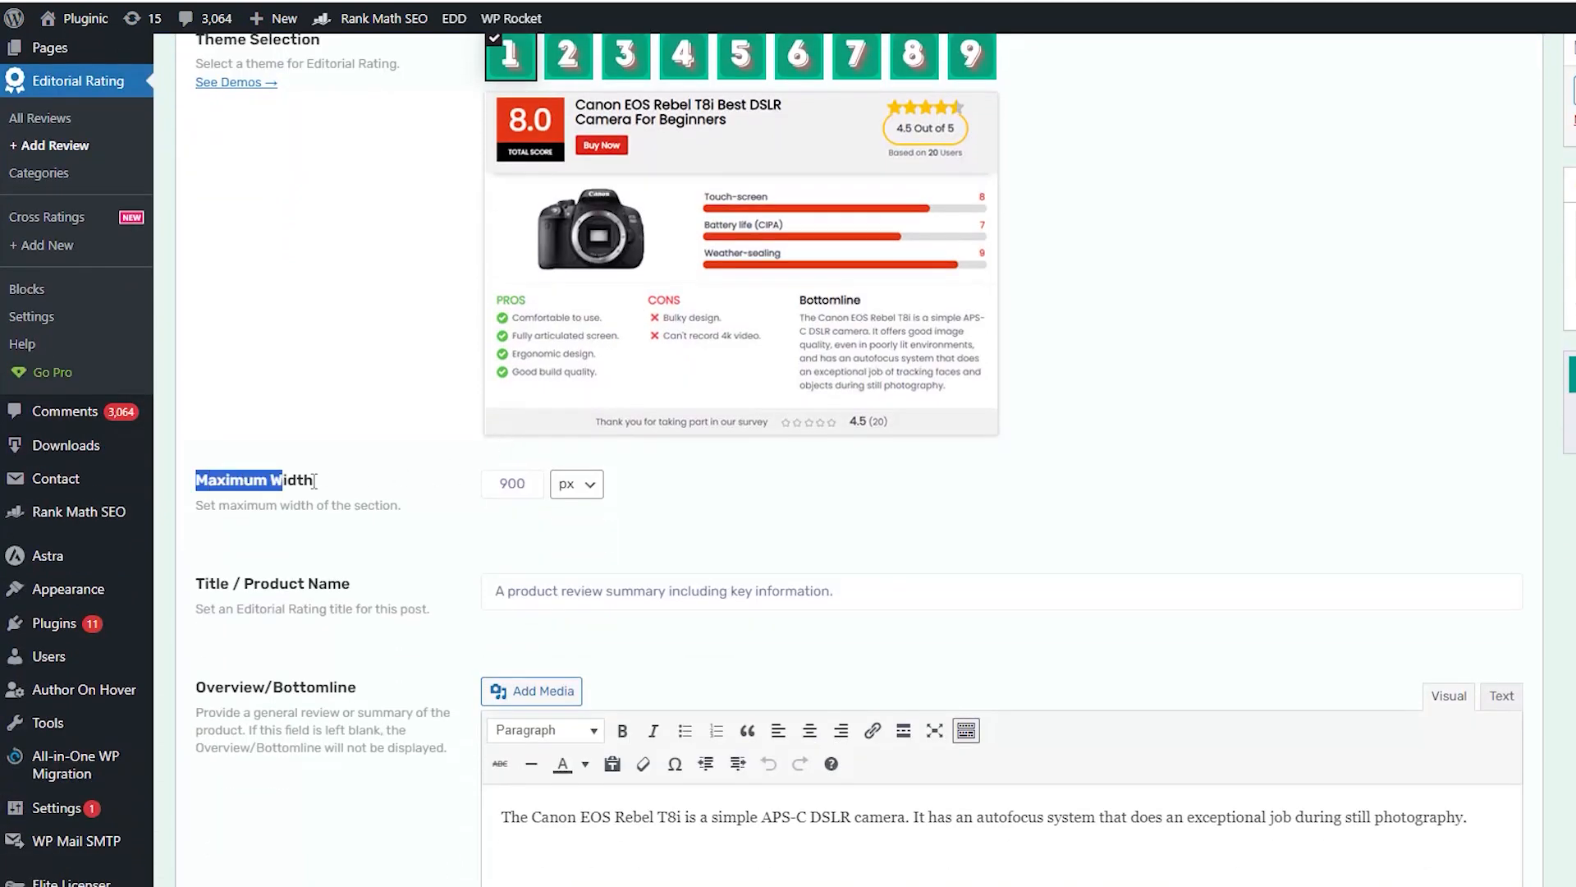
pyautogui.click(439, 490)
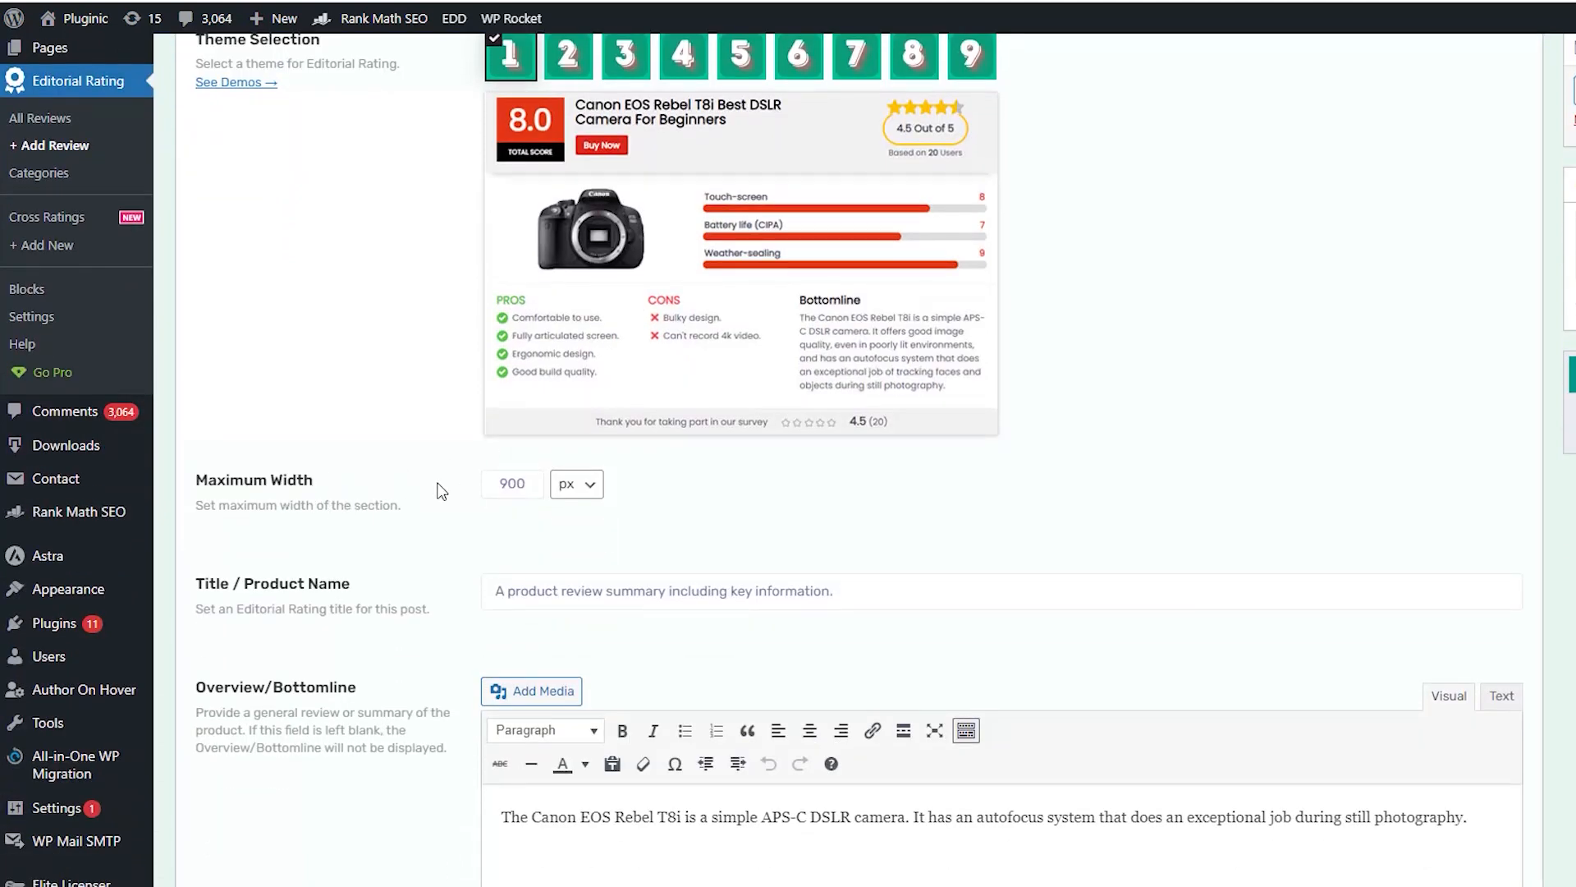
pyautogui.scroll(-2, 376, 444)
pyautogui.scroll(-3, 242, 546)
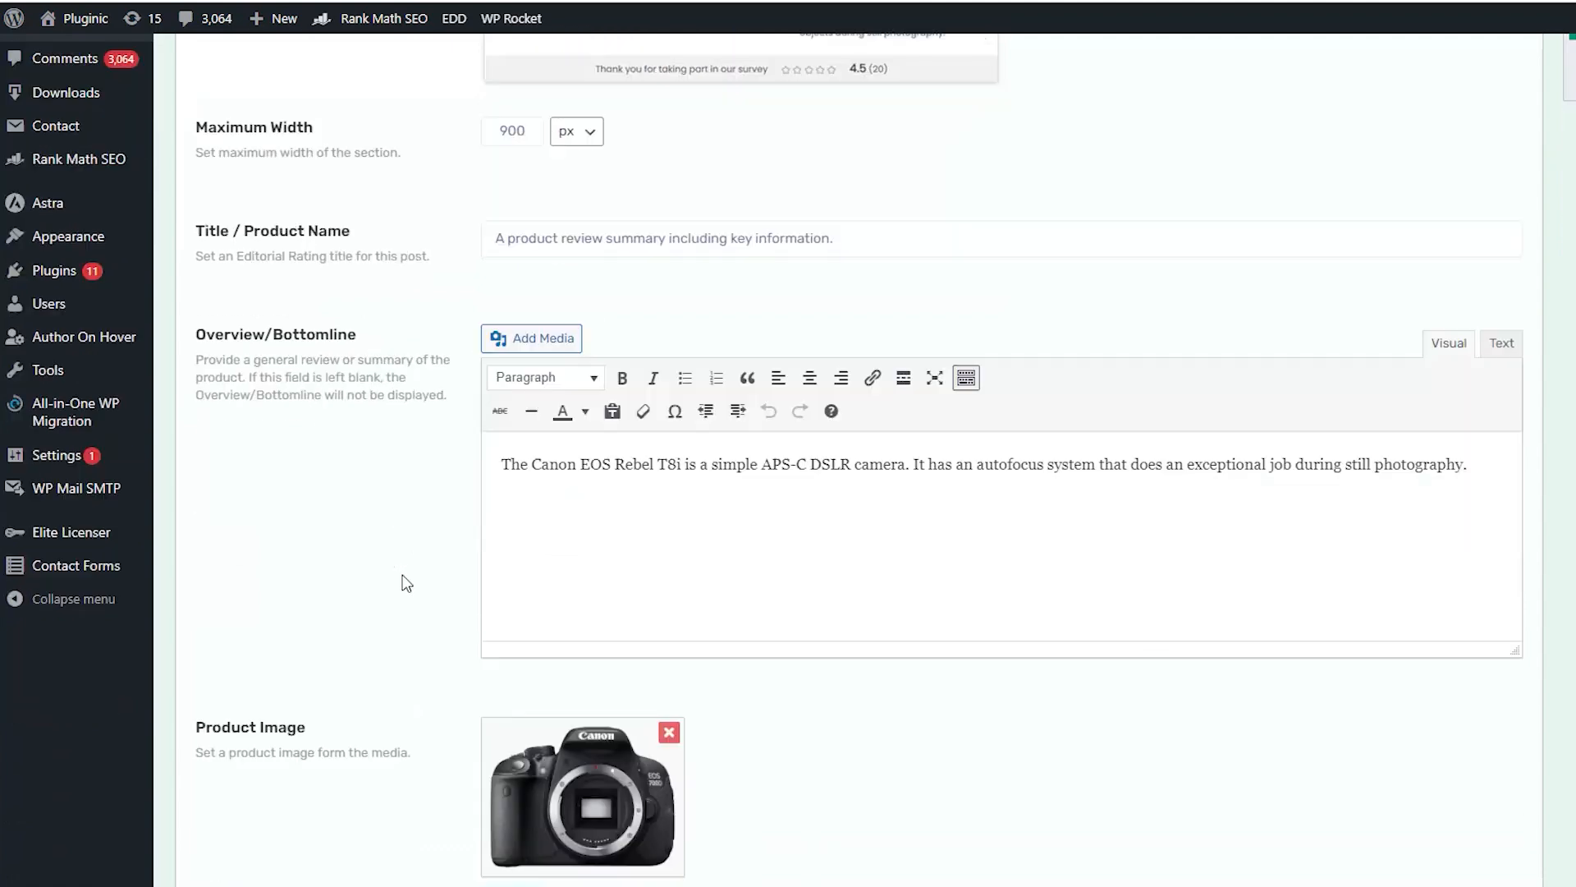
pyautogui.scroll(-2, 312, 616)
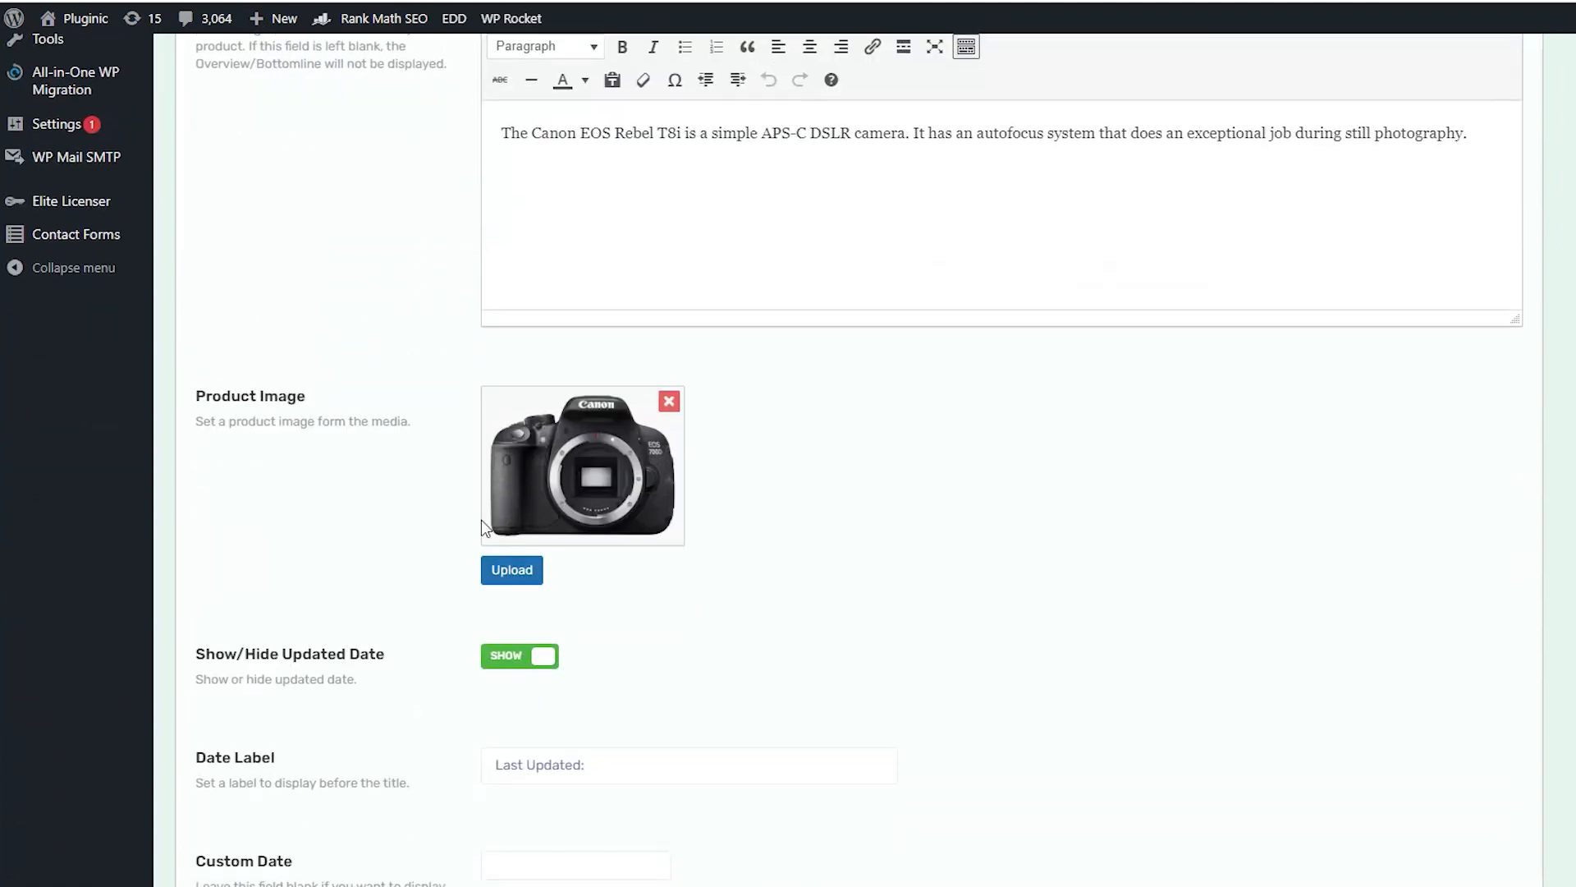
pyautogui.scroll(-2, 525, 526)
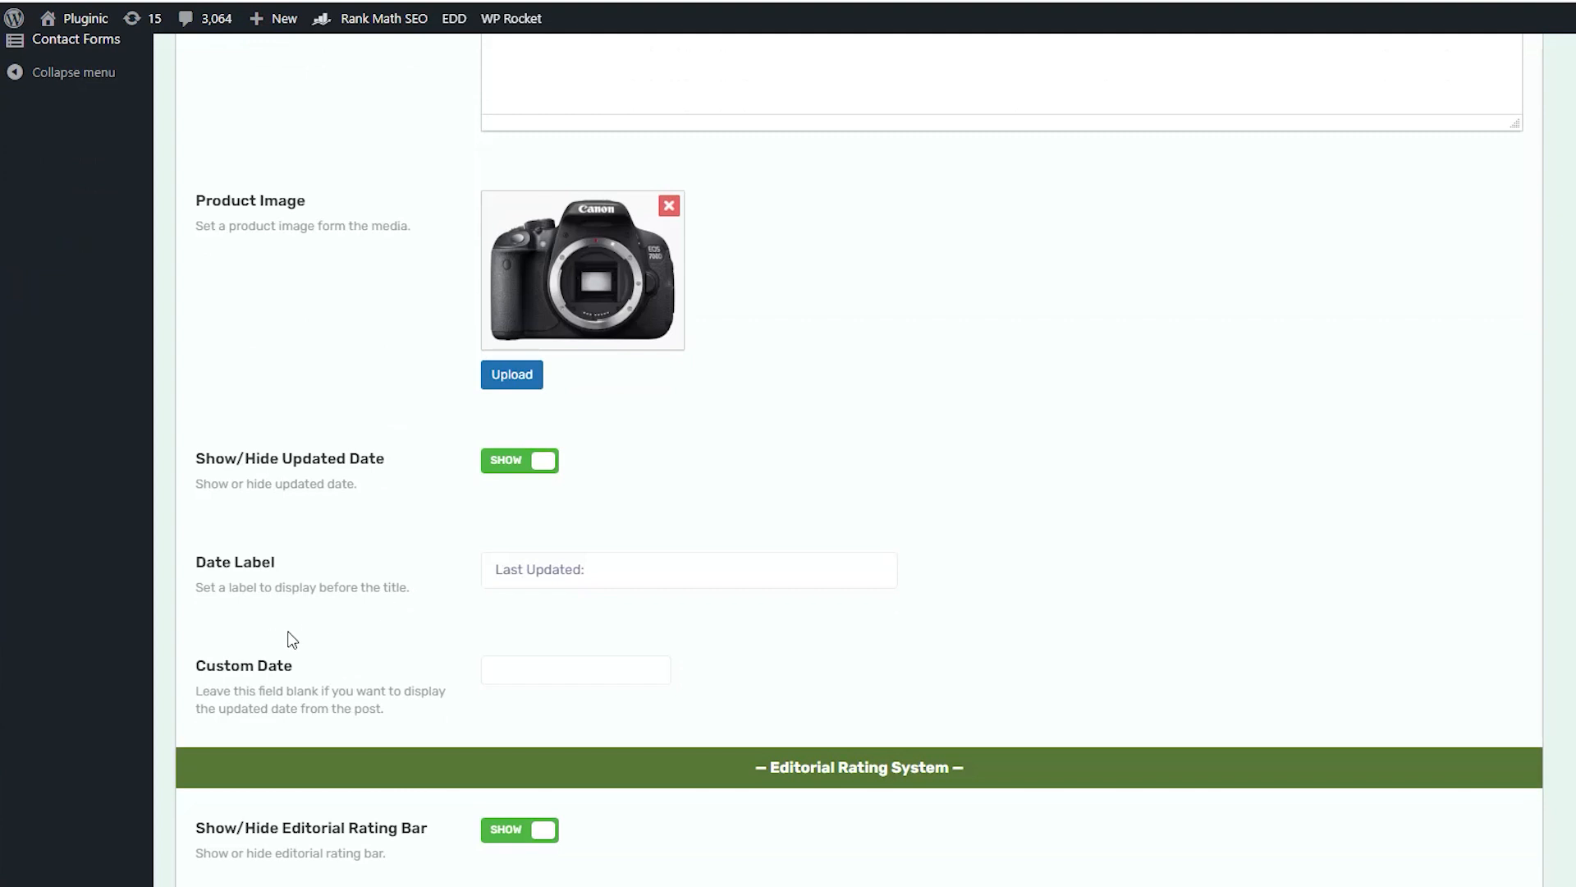
# - Examine the date label and custom date settings and the default editorial rating categories
pyautogui.moveTo(599, 589); pyautogui.dragTo(440, 573)
pyautogui.click(422, 579)
pyautogui.scroll(-2, 421, 578)
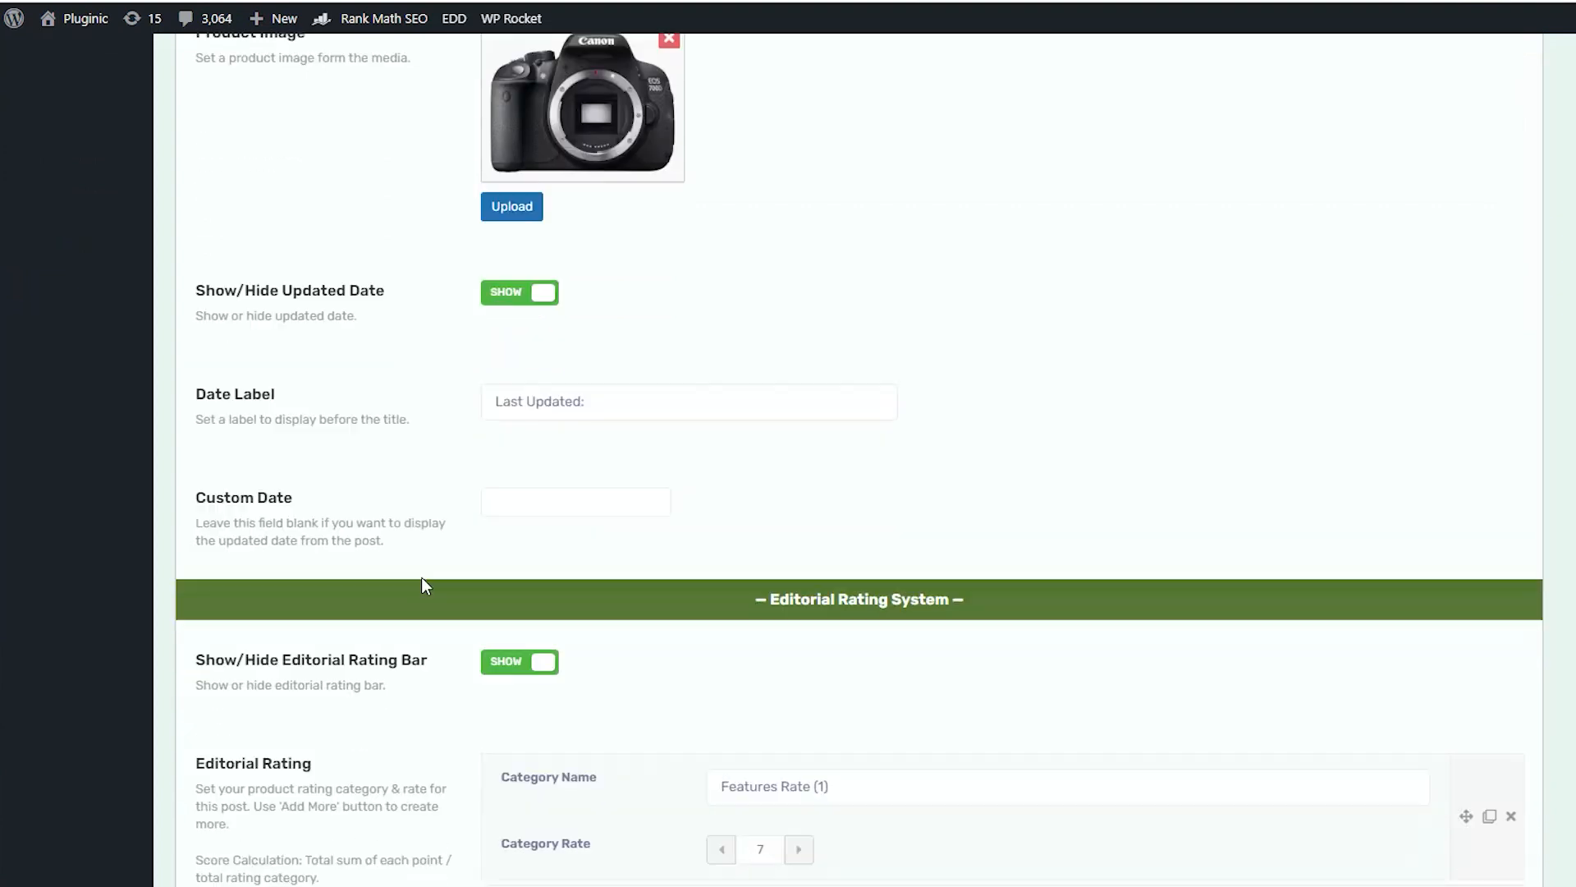
pyautogui.scroll(-1, 415, 516)
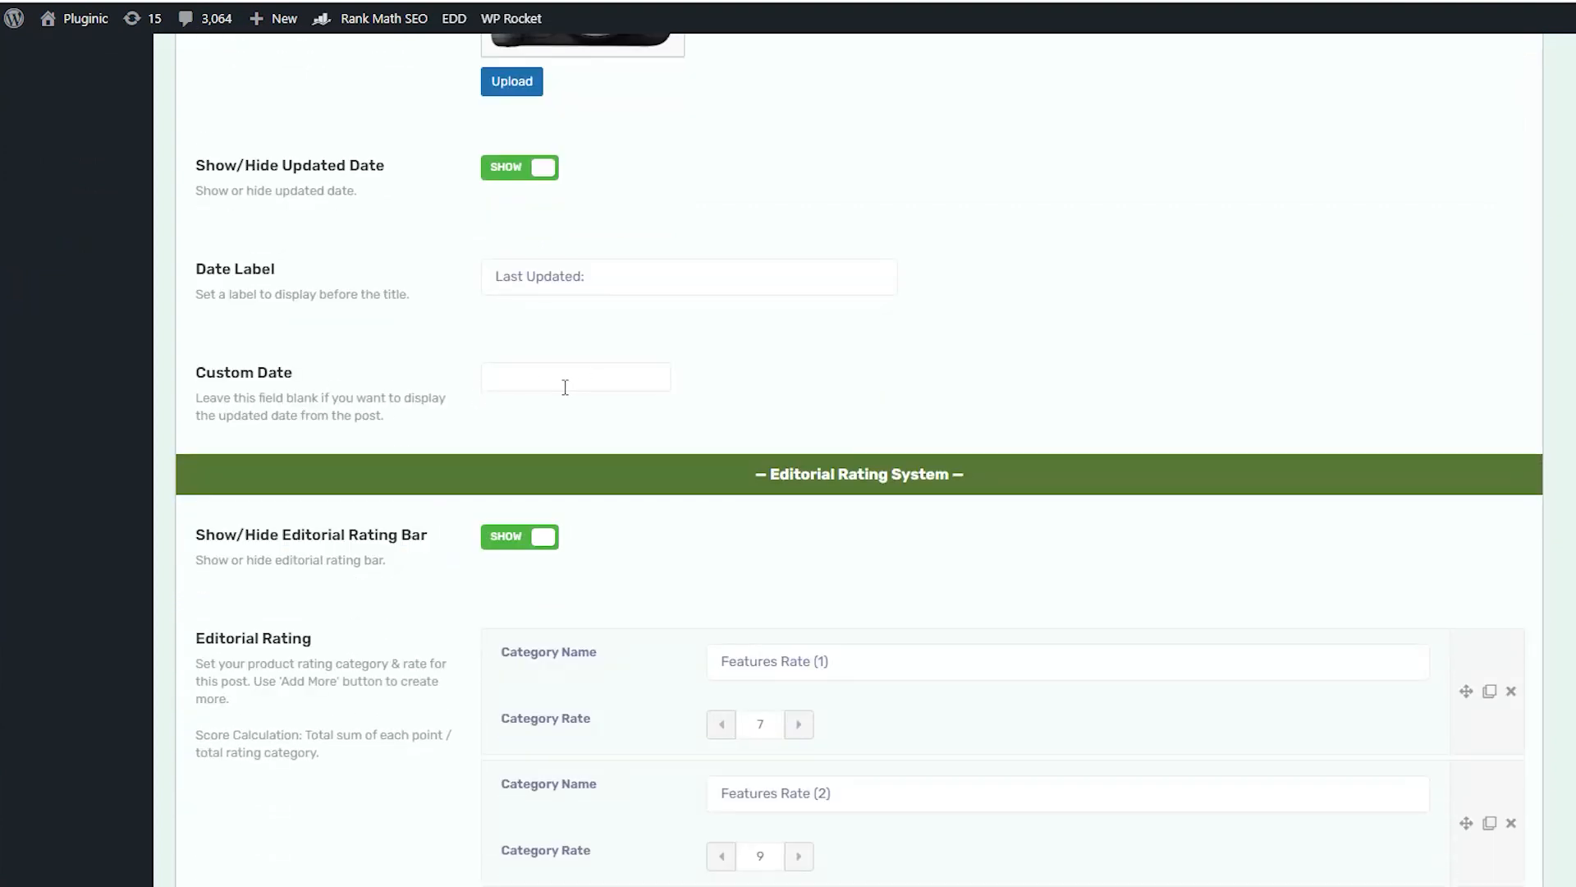
pyautogui.click(533, 387)
pyautogui.click(389, 358)
pyautogui.scroll(-2, 418, 505)
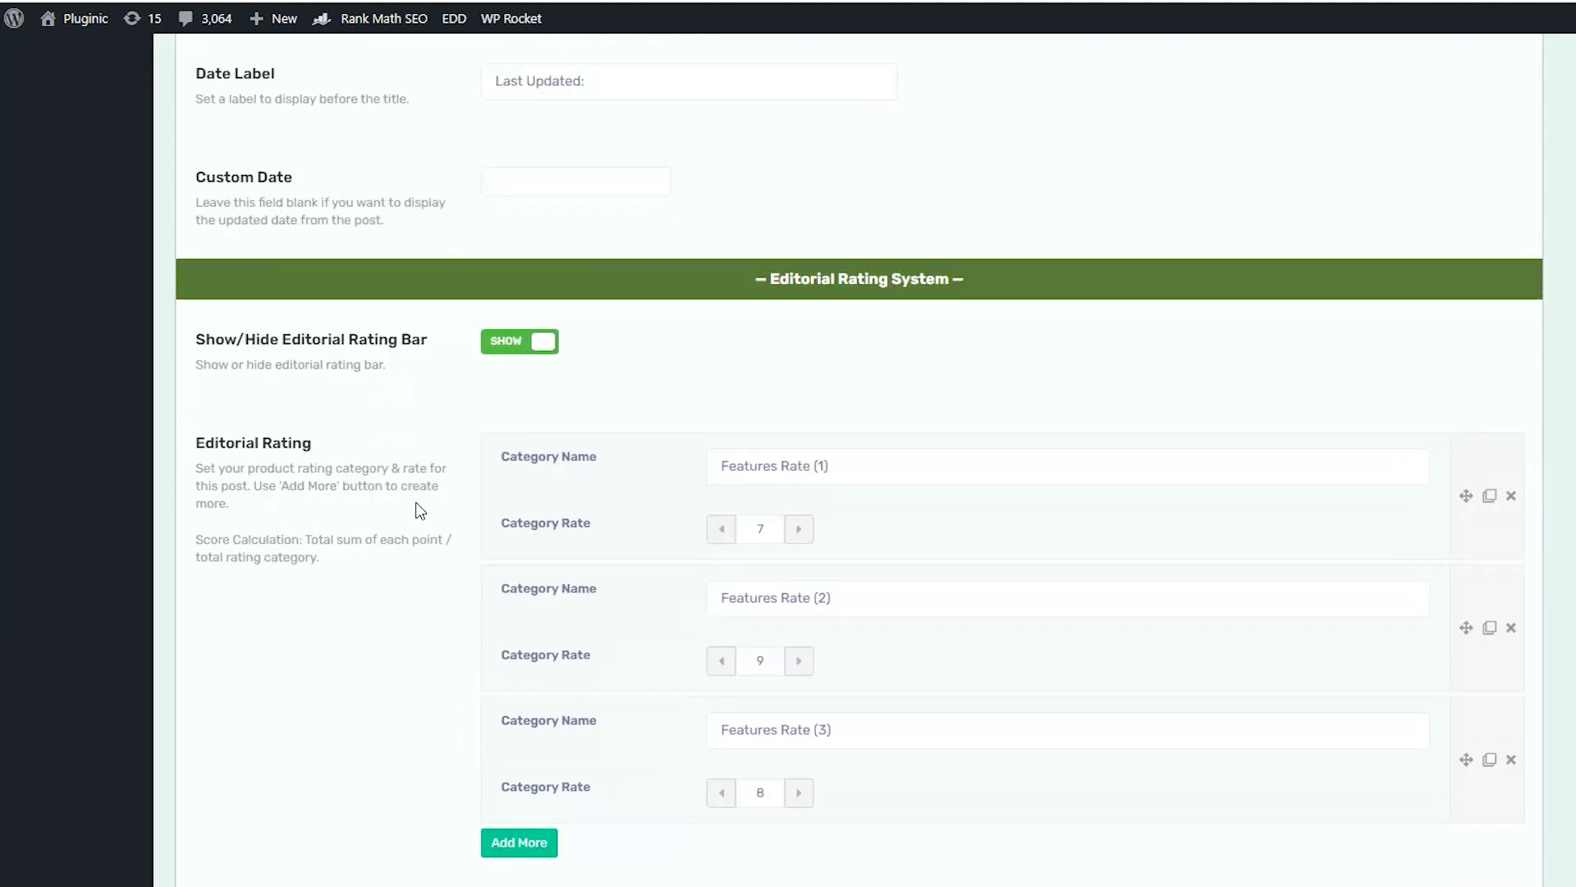
pyautogui.scroll(-1, 502, 484)
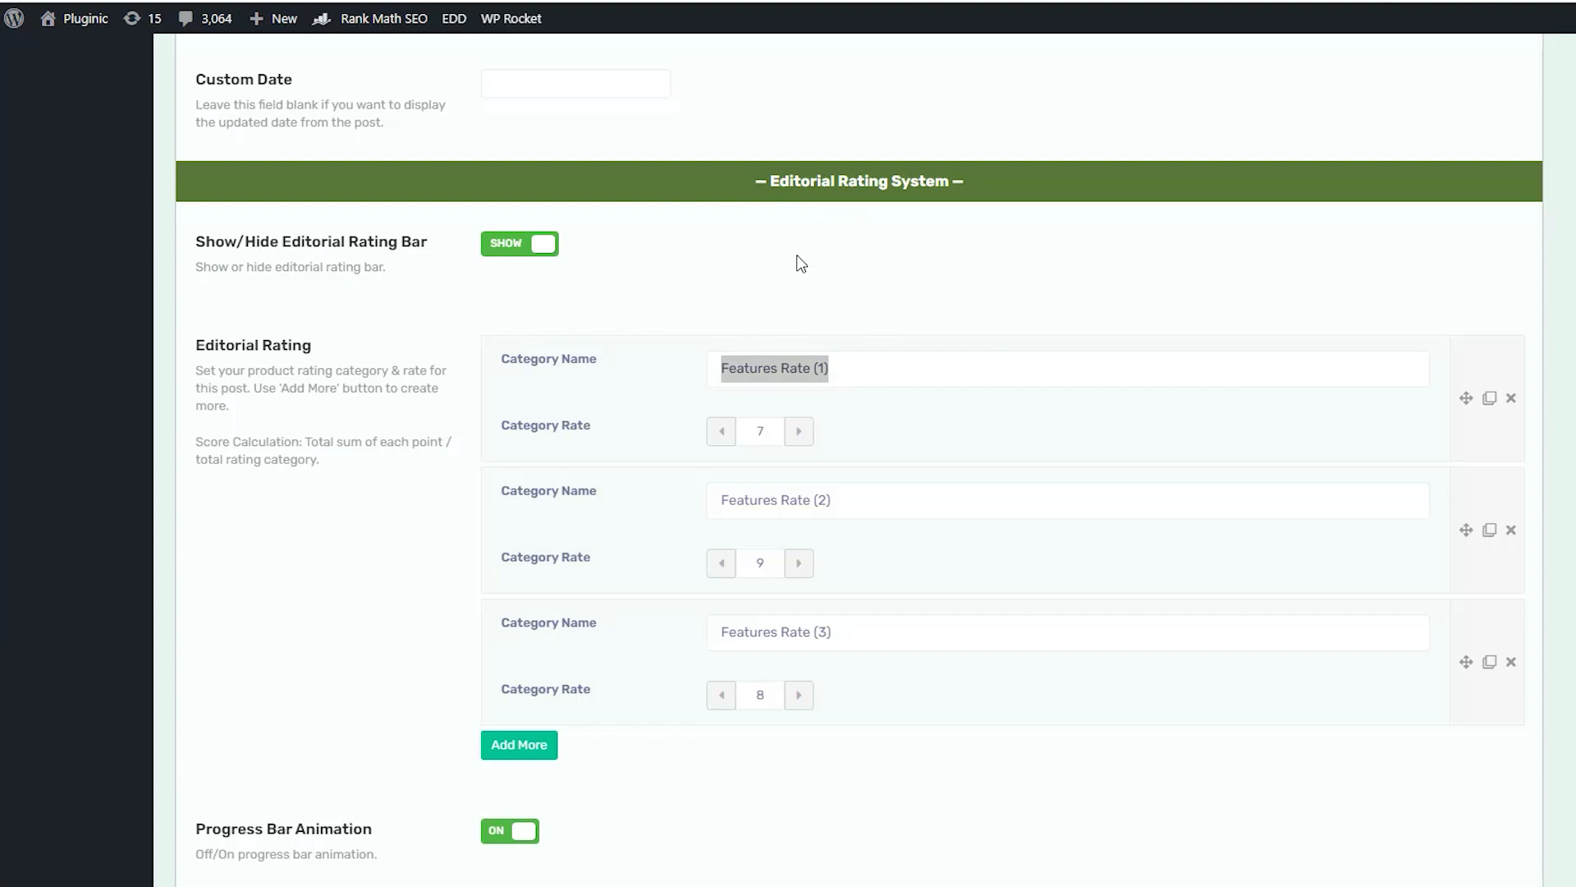
pyautogui.click(797, 256)
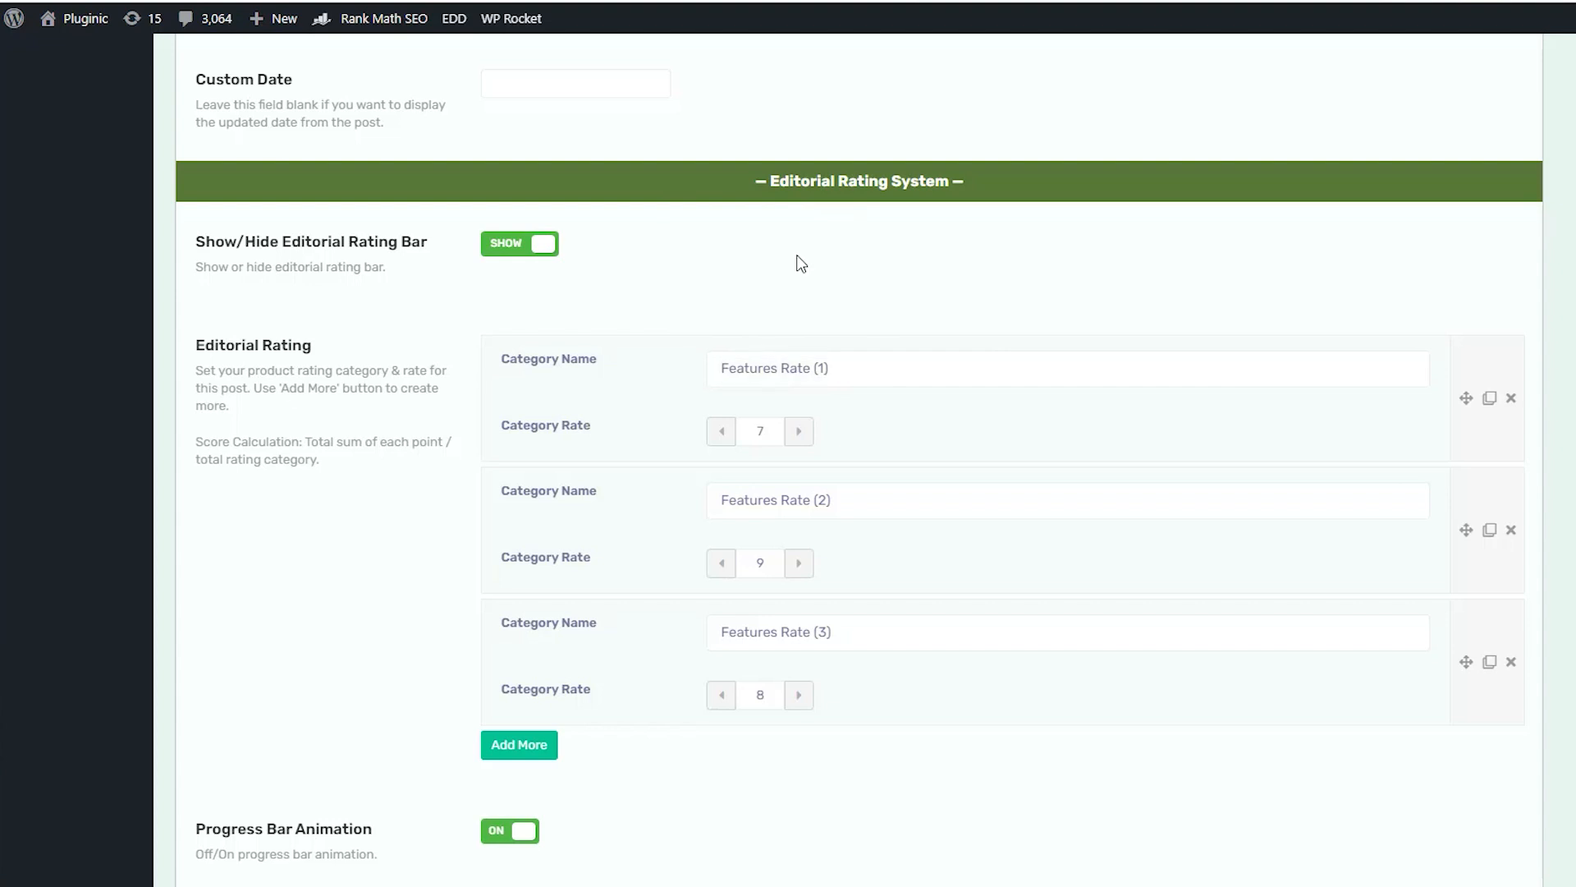
# - Rename the first rating category to "Build quality" and set its rate to 8
pyautogui.click(910, 358)
pyautogui.click(859, 364)
pyautogui.write('Build quality')
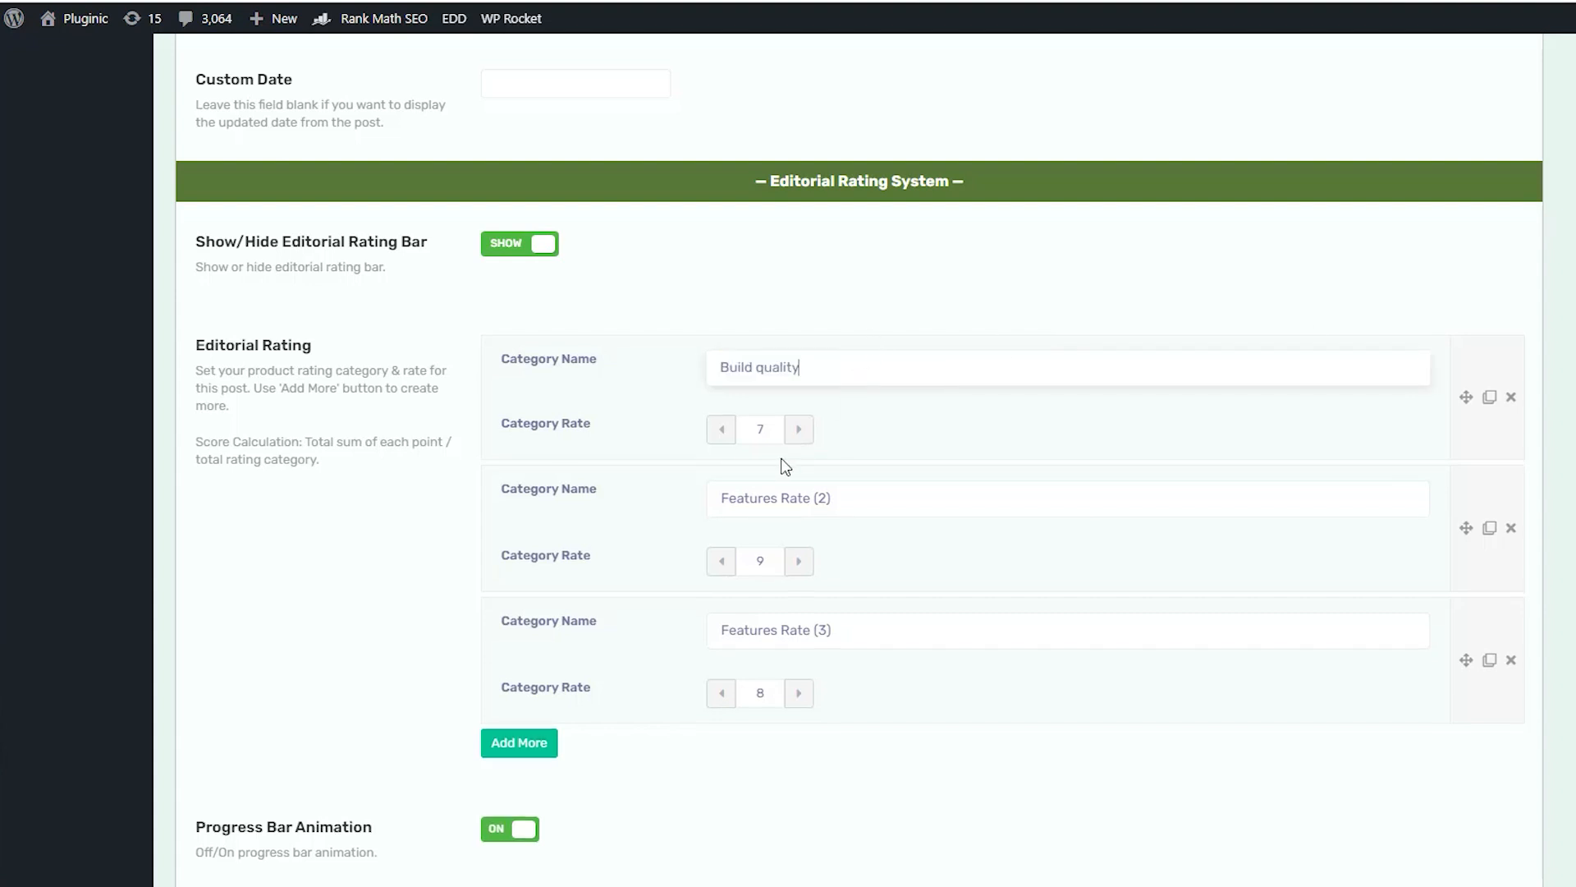
pyautogui.click(799, 431)
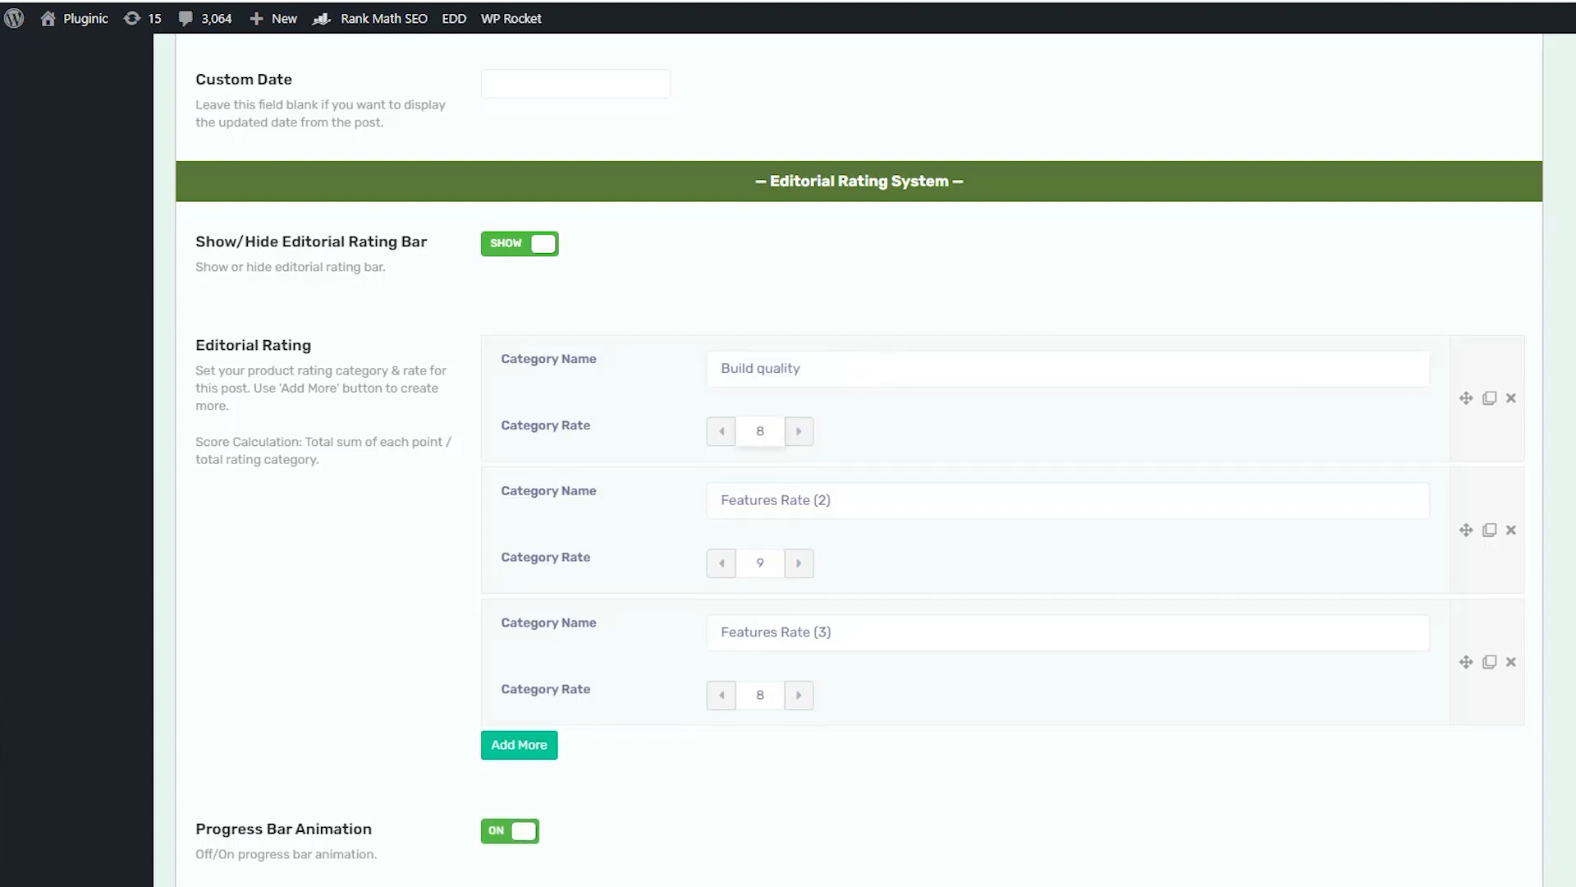
# - Rename the second rating category to "Ergonomics & handling" with rate 10, and the third to "Metering & focus accuracy"
pyautogui.click(866, 499)
pyautogui.write('Ergonomics & handling')
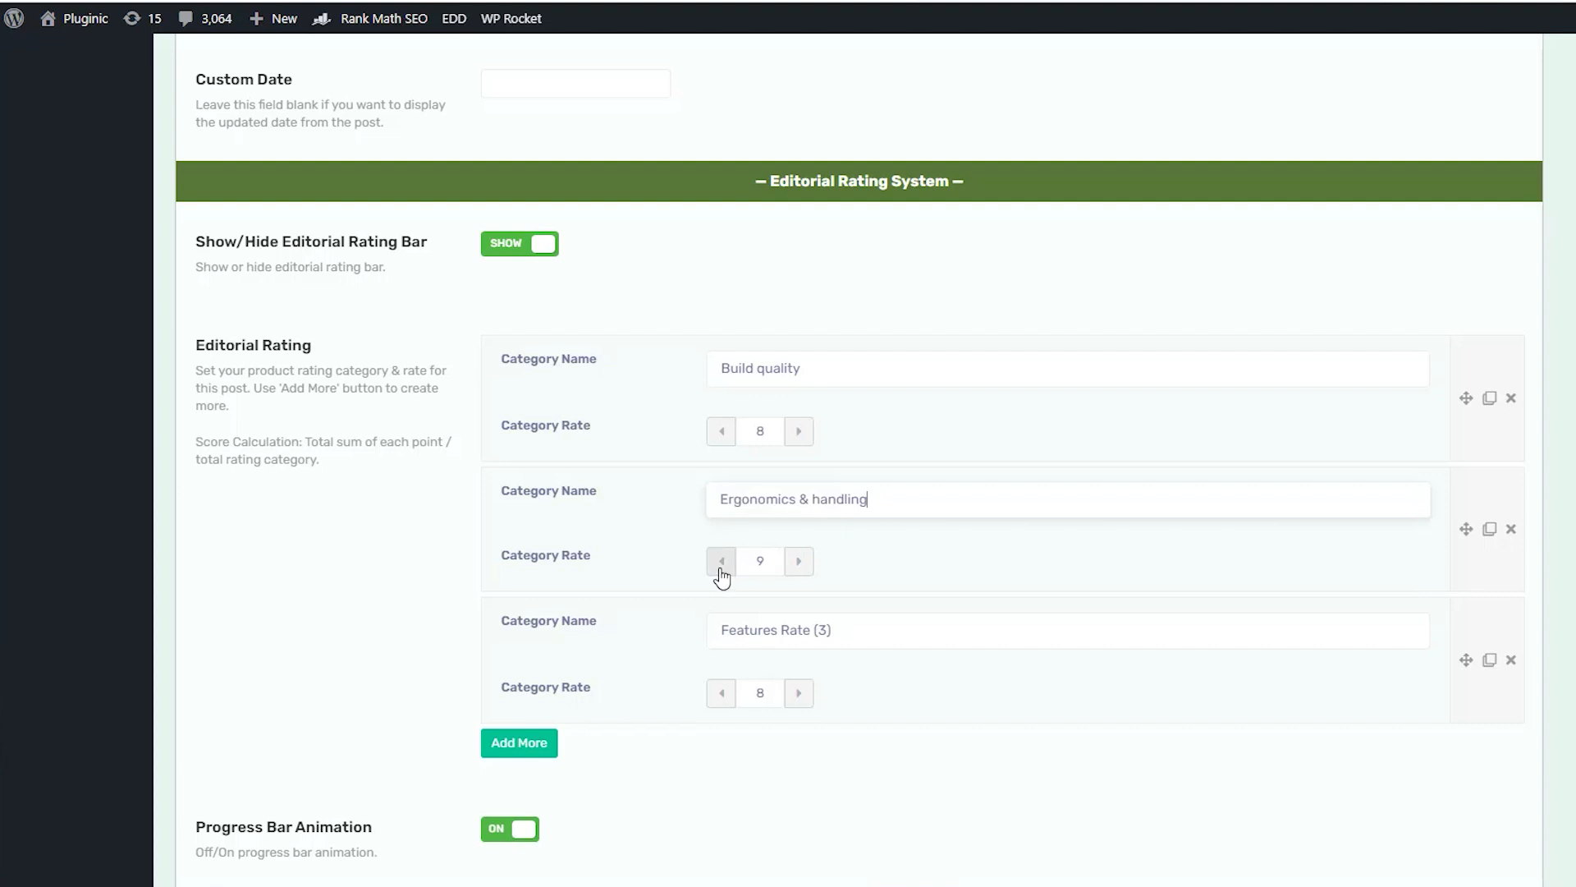
pyautogui.click(798, 563)
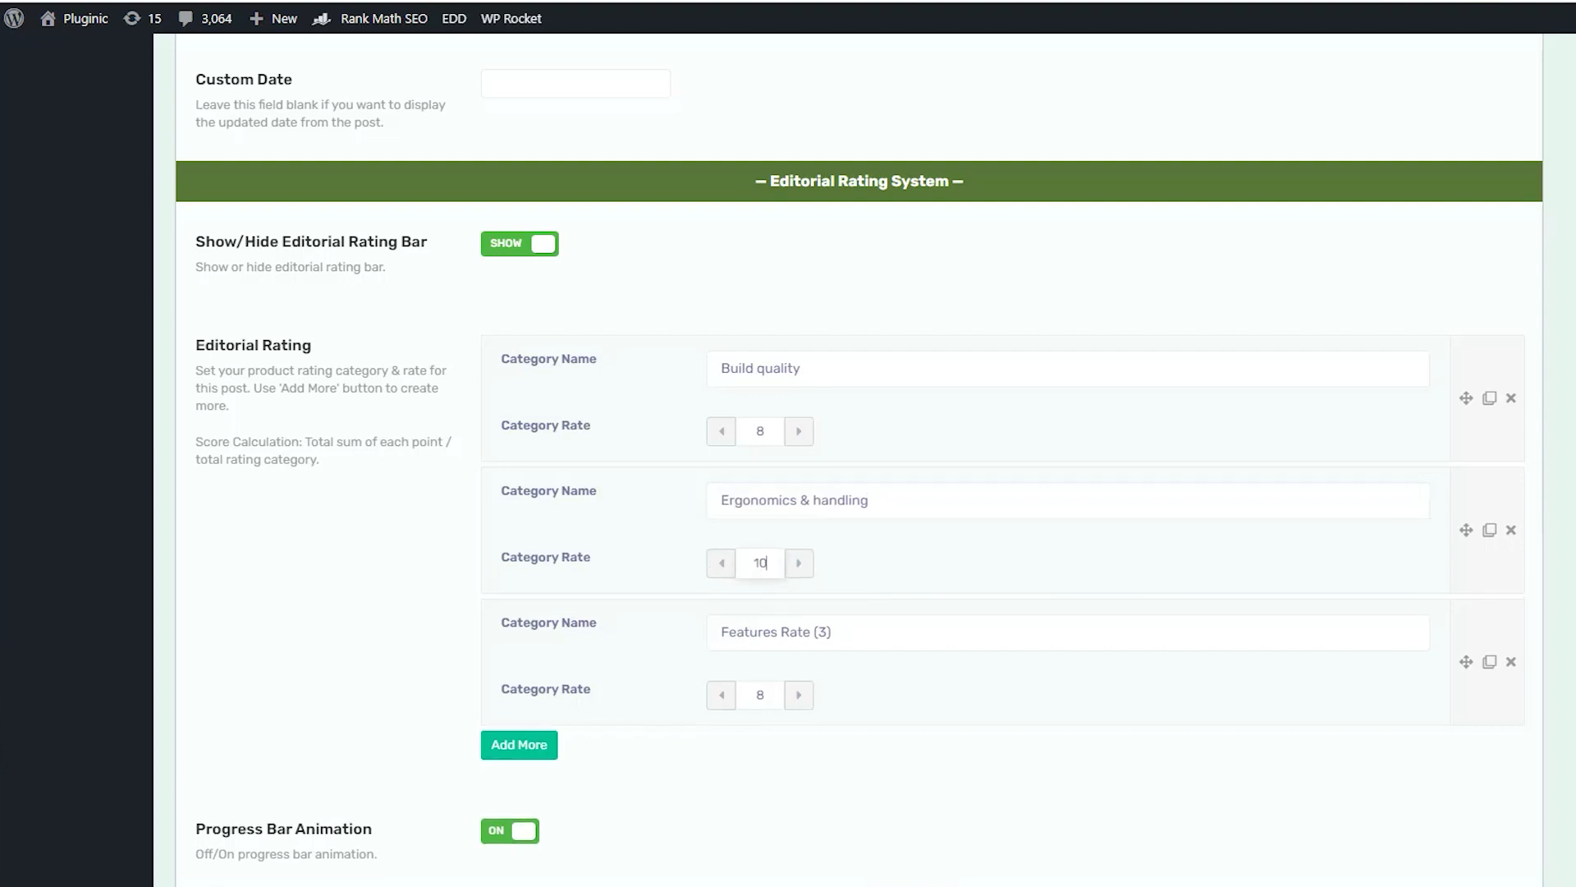
pyautogui.click(942, 647)
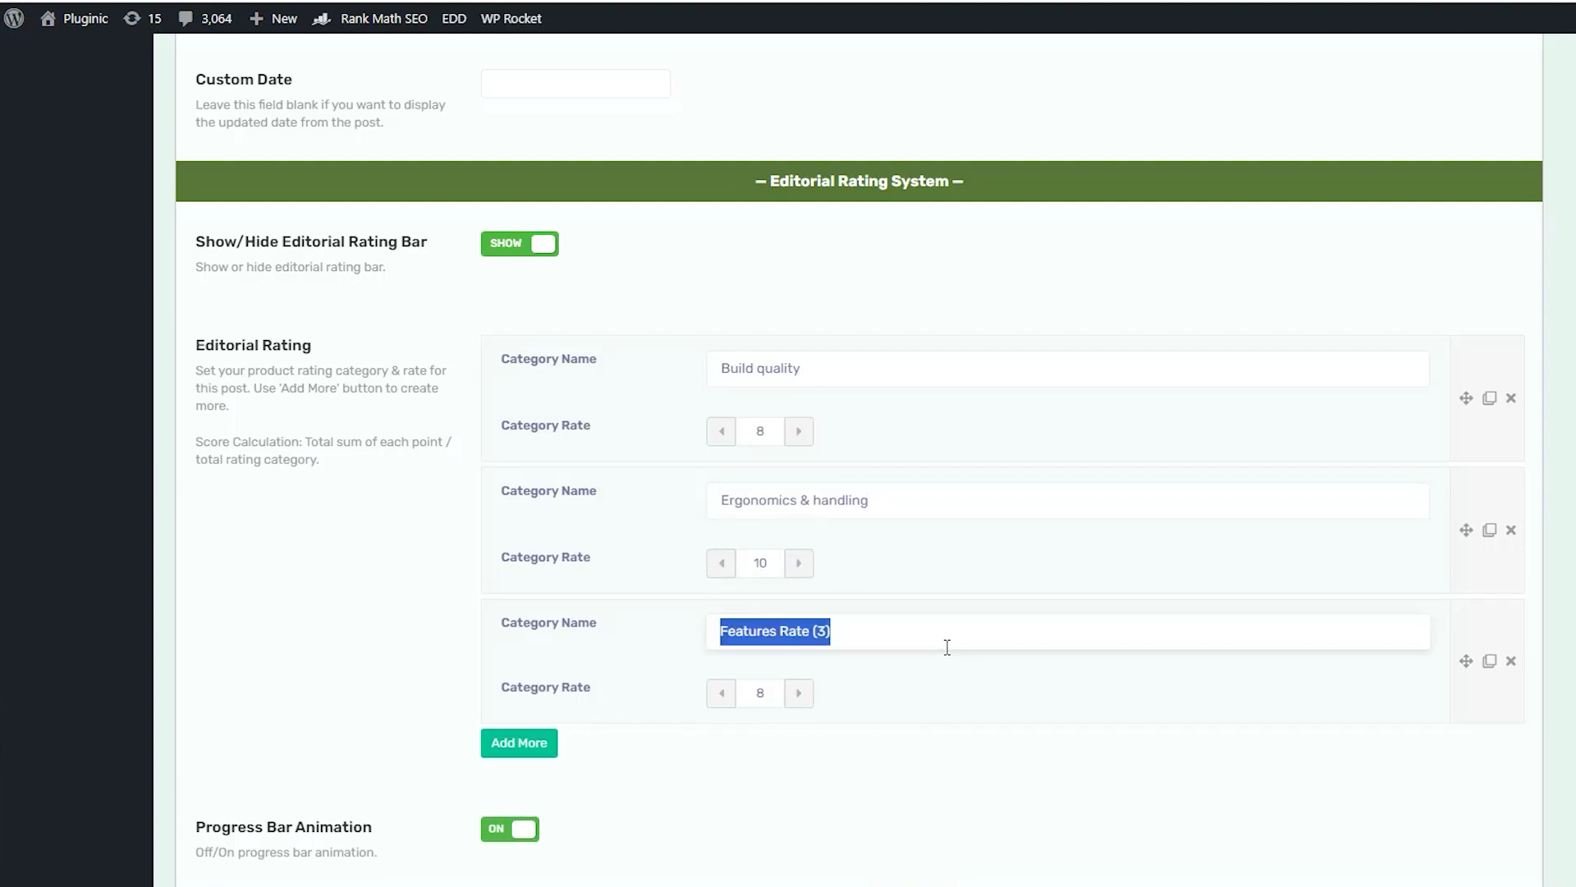
pyautogui.write('Metering & focus accuracy')
# - Add a fourth rating category named "Image quality (raw)" with a rate of 5
pyautogui.scroll(-1, 922, 711)
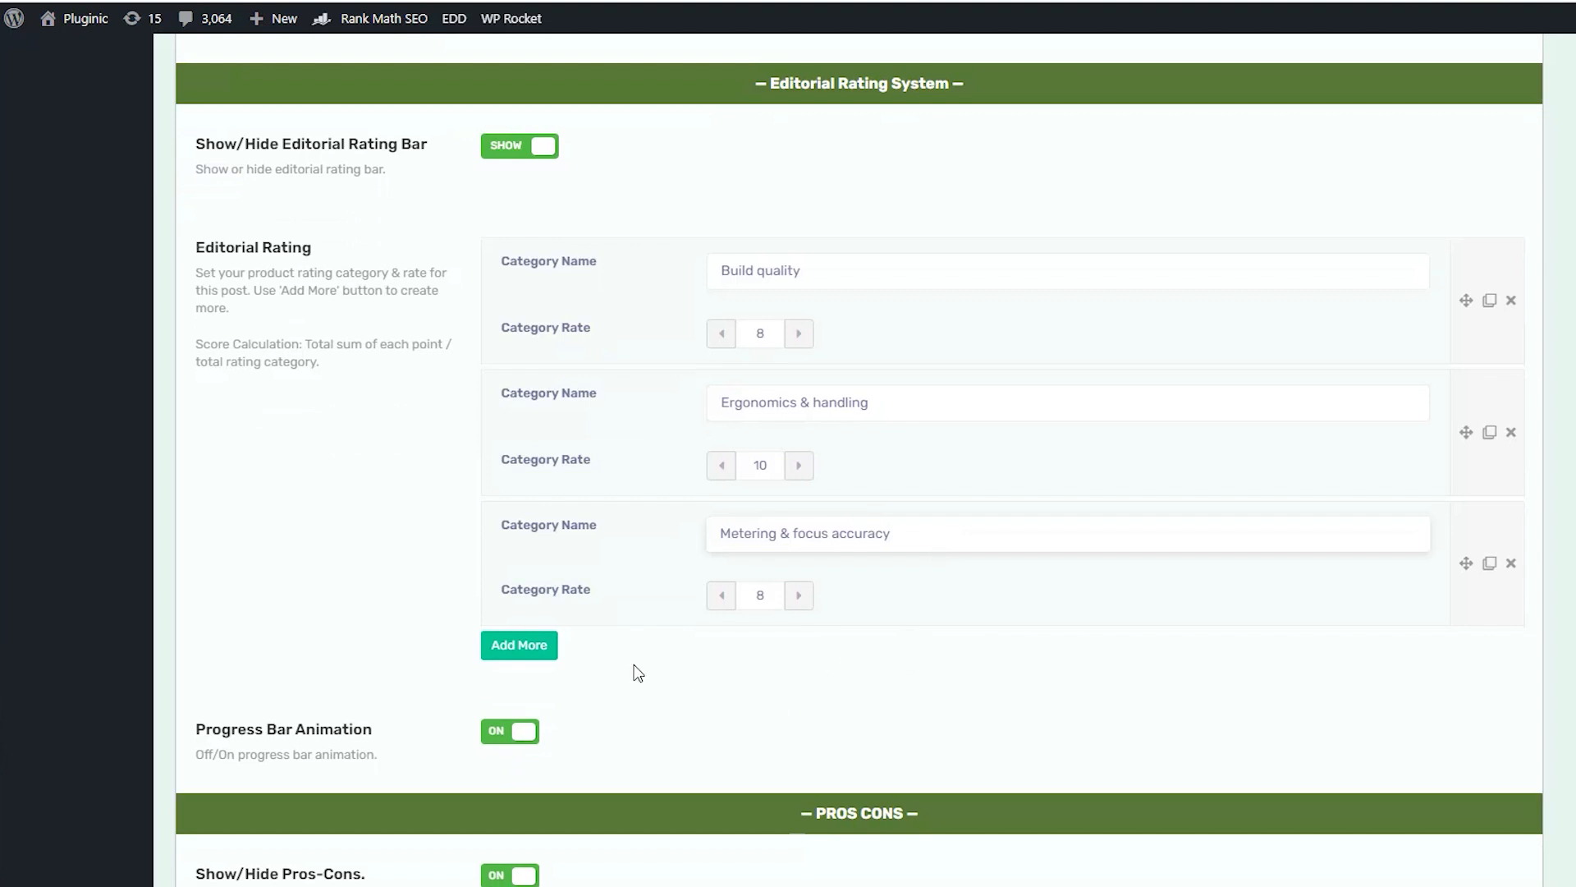
pyautogui.click(517, 649)
pyautogui.scroll(-1, 760, 654)
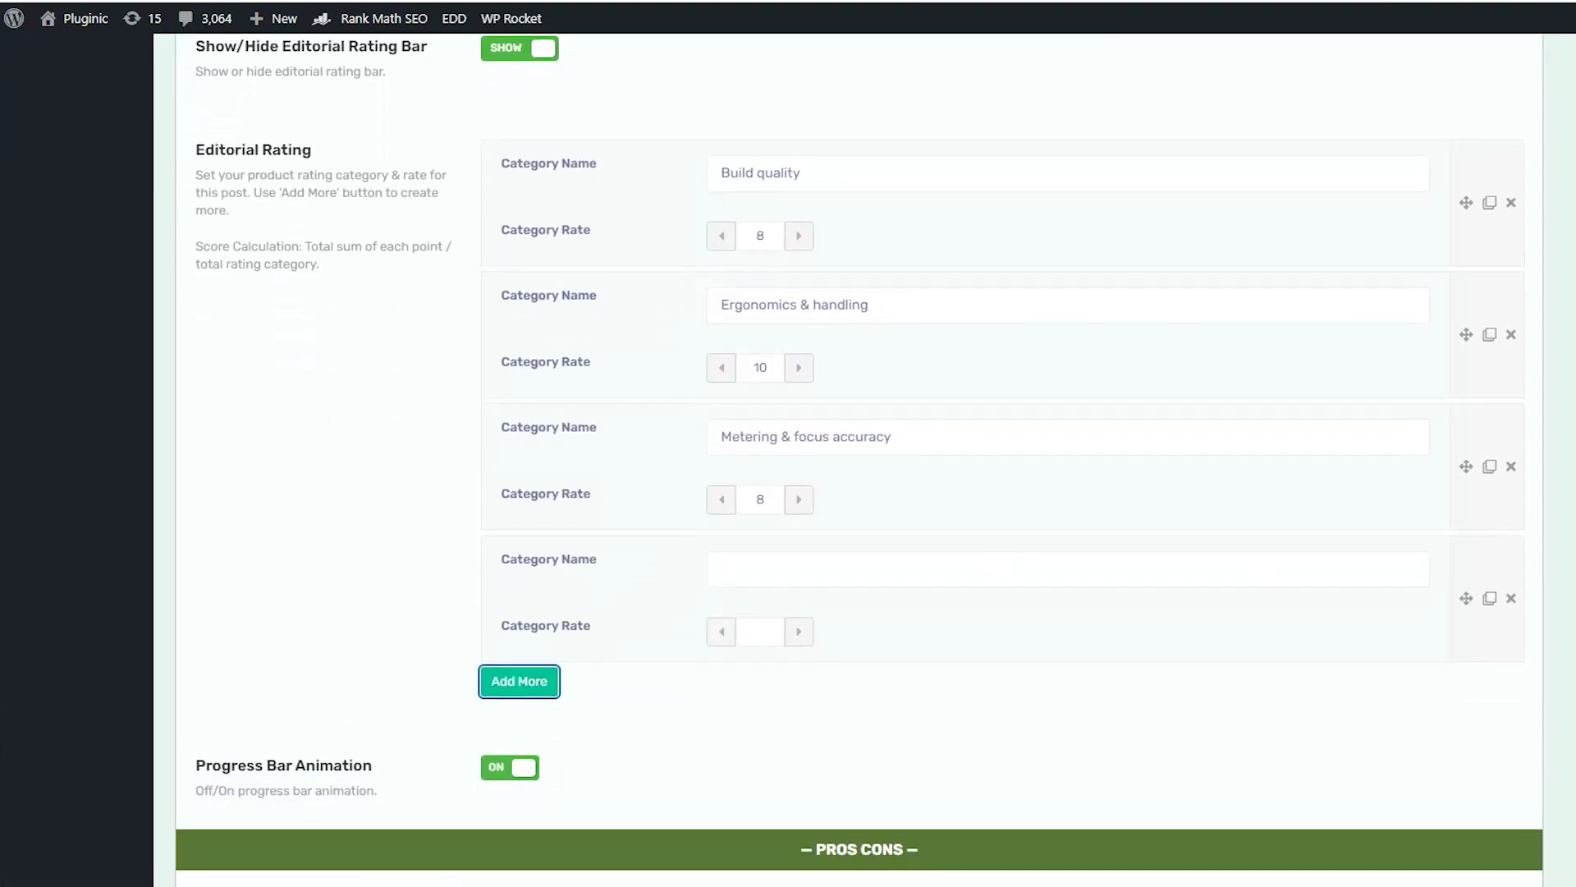
pyautogui.click(805, 570)
pyautogui.write('Image quality (raw)')
pyautogui.click(781, 633)
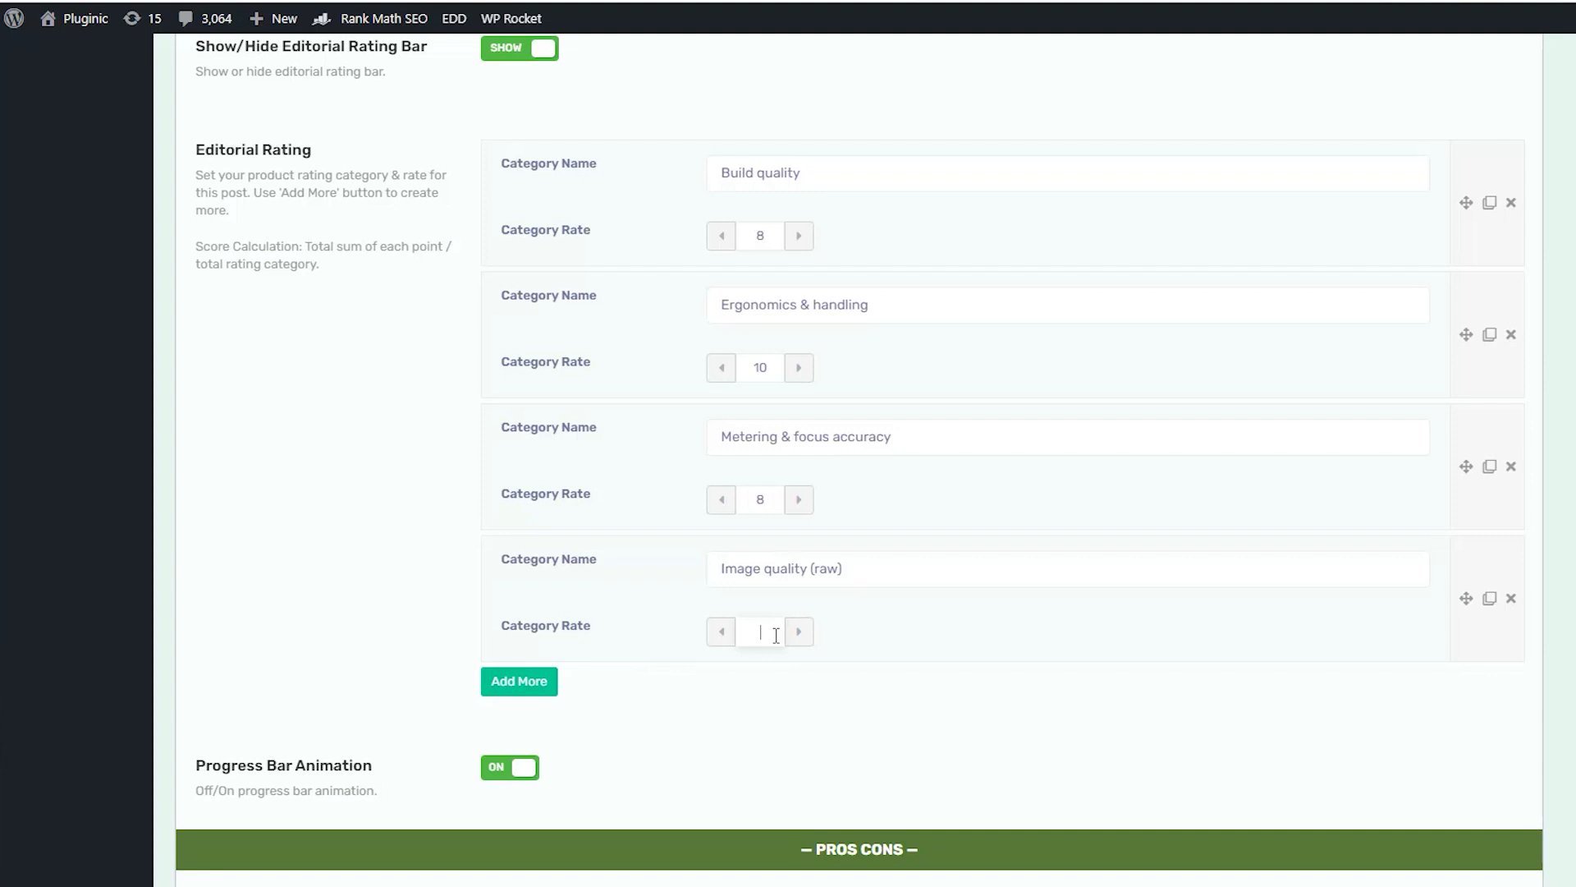
# - Add a fifth rating category named "Image quality (jpeg)" with a rate of 7
pyautogui.click(532, 685)
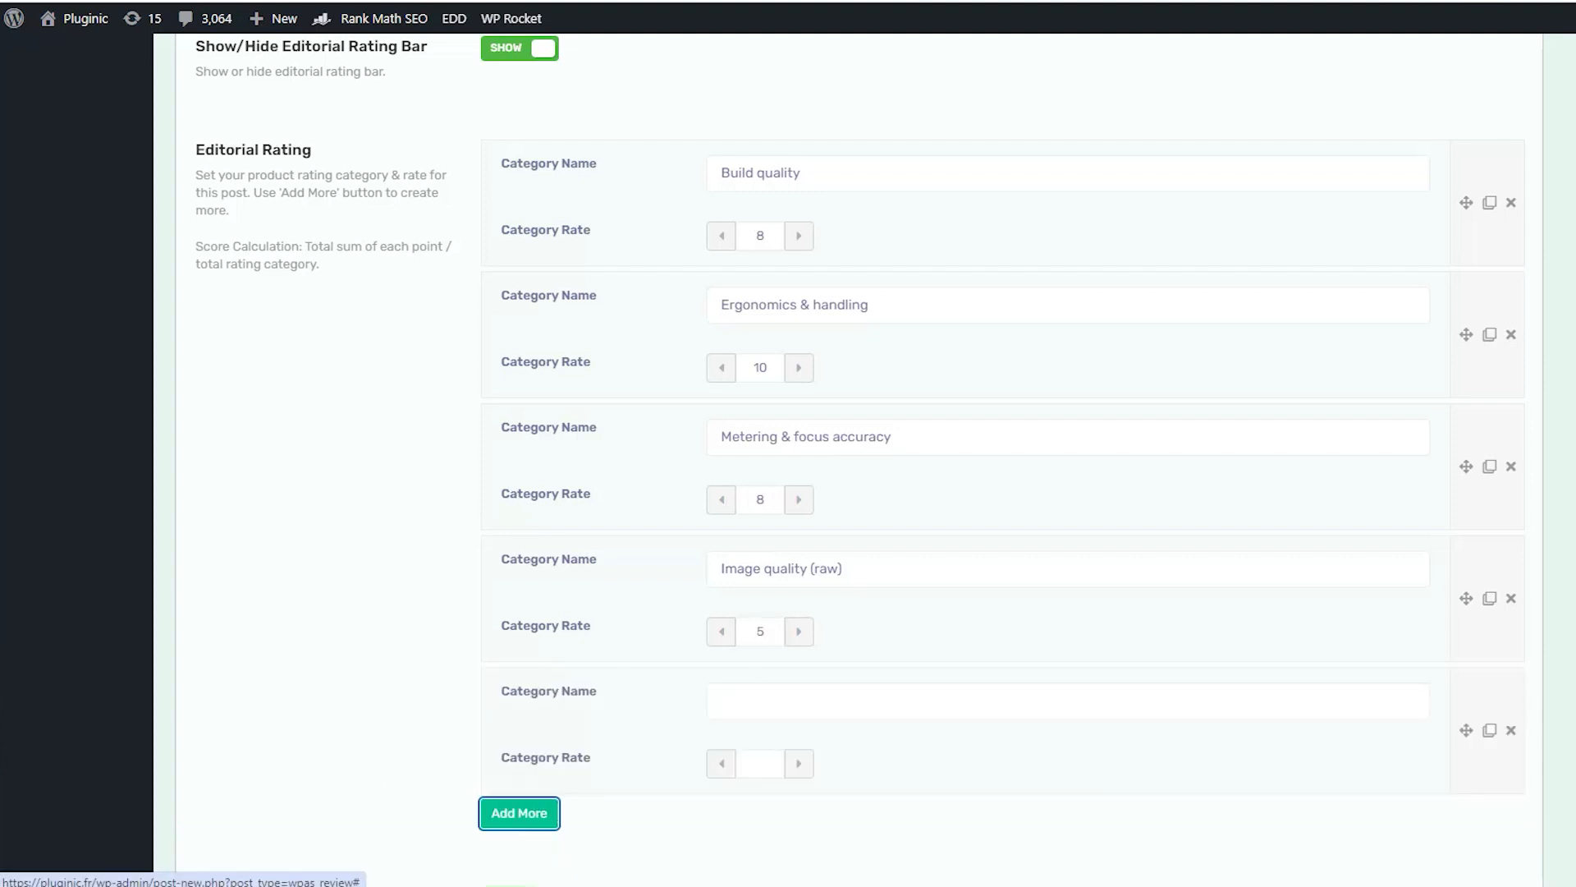
pyautogui.click(763, 702)
pyautogui.write('Image quality (jpeg)')
pyautogui.scroll(-1, 732, 714)
pyautogui.click(758, 667)
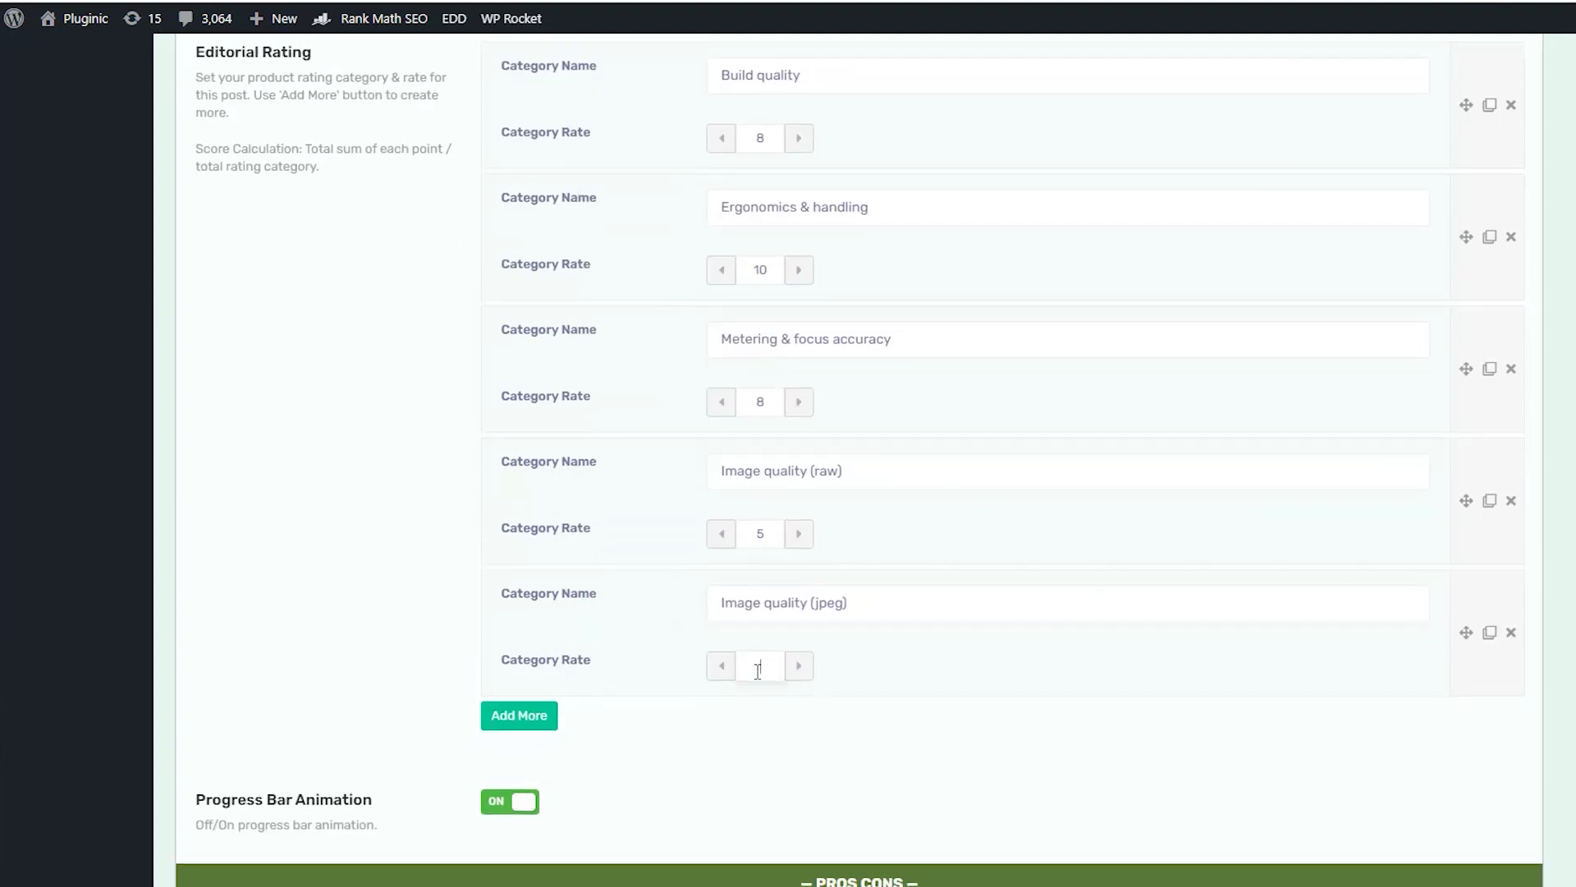
# - Add a sixth rating category named "Low light / high ISO performance" with a rate of 6
pyautogui.click(519, 715)
pyautogui.scroll(-2, 554, 720)
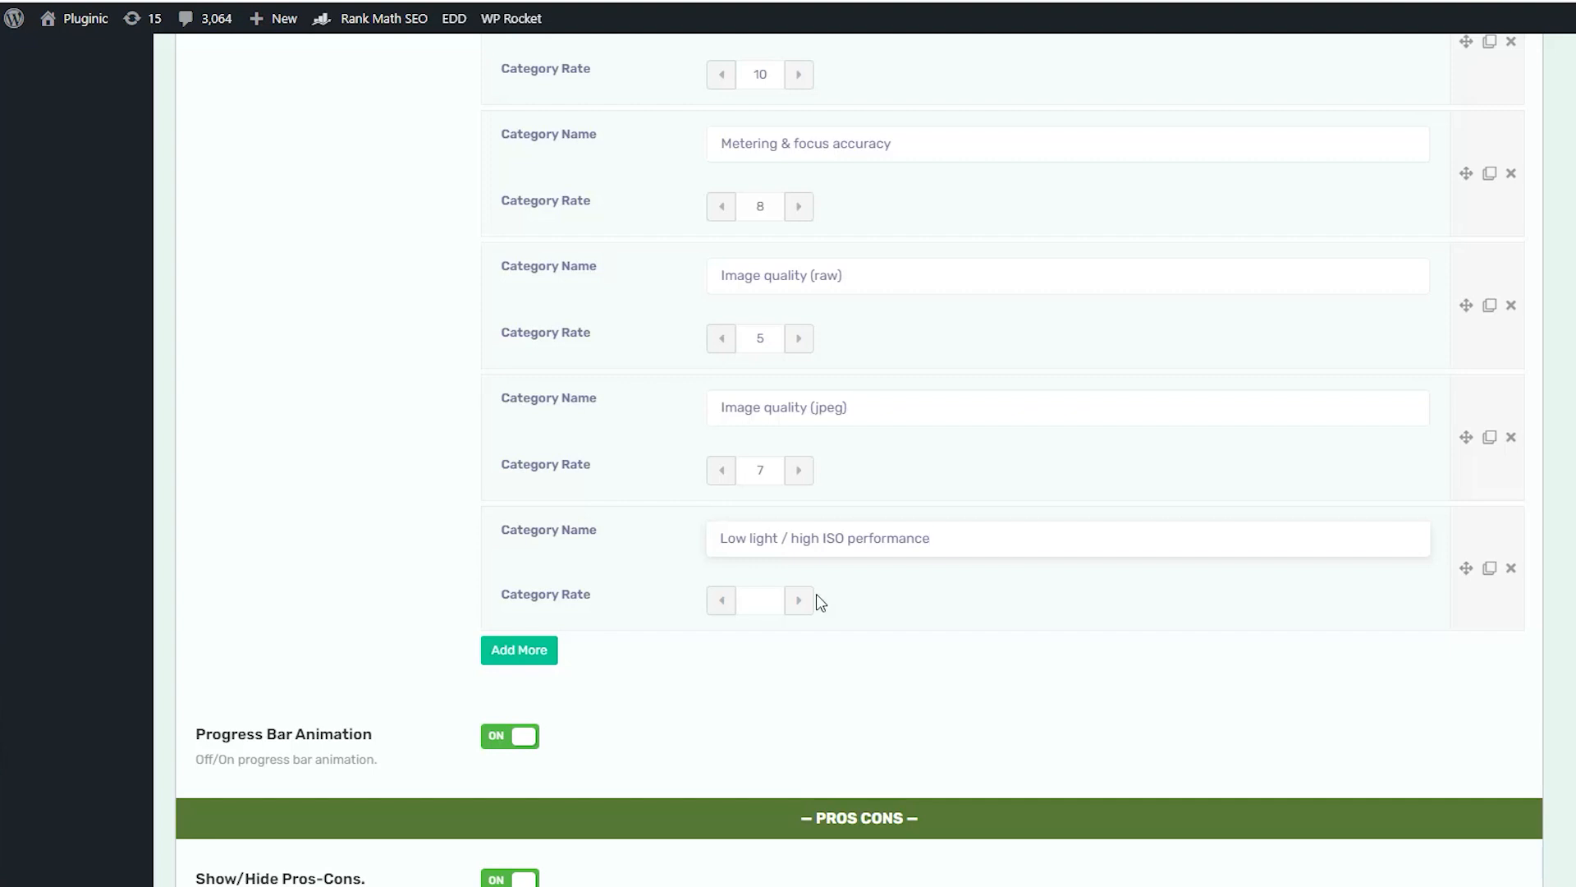
pyautogui.click(771, 600)
pyautogui.write('6')
pyautogui.scroll(1, 677, 684)
pyautogui.scroll(-1, 676, 685)
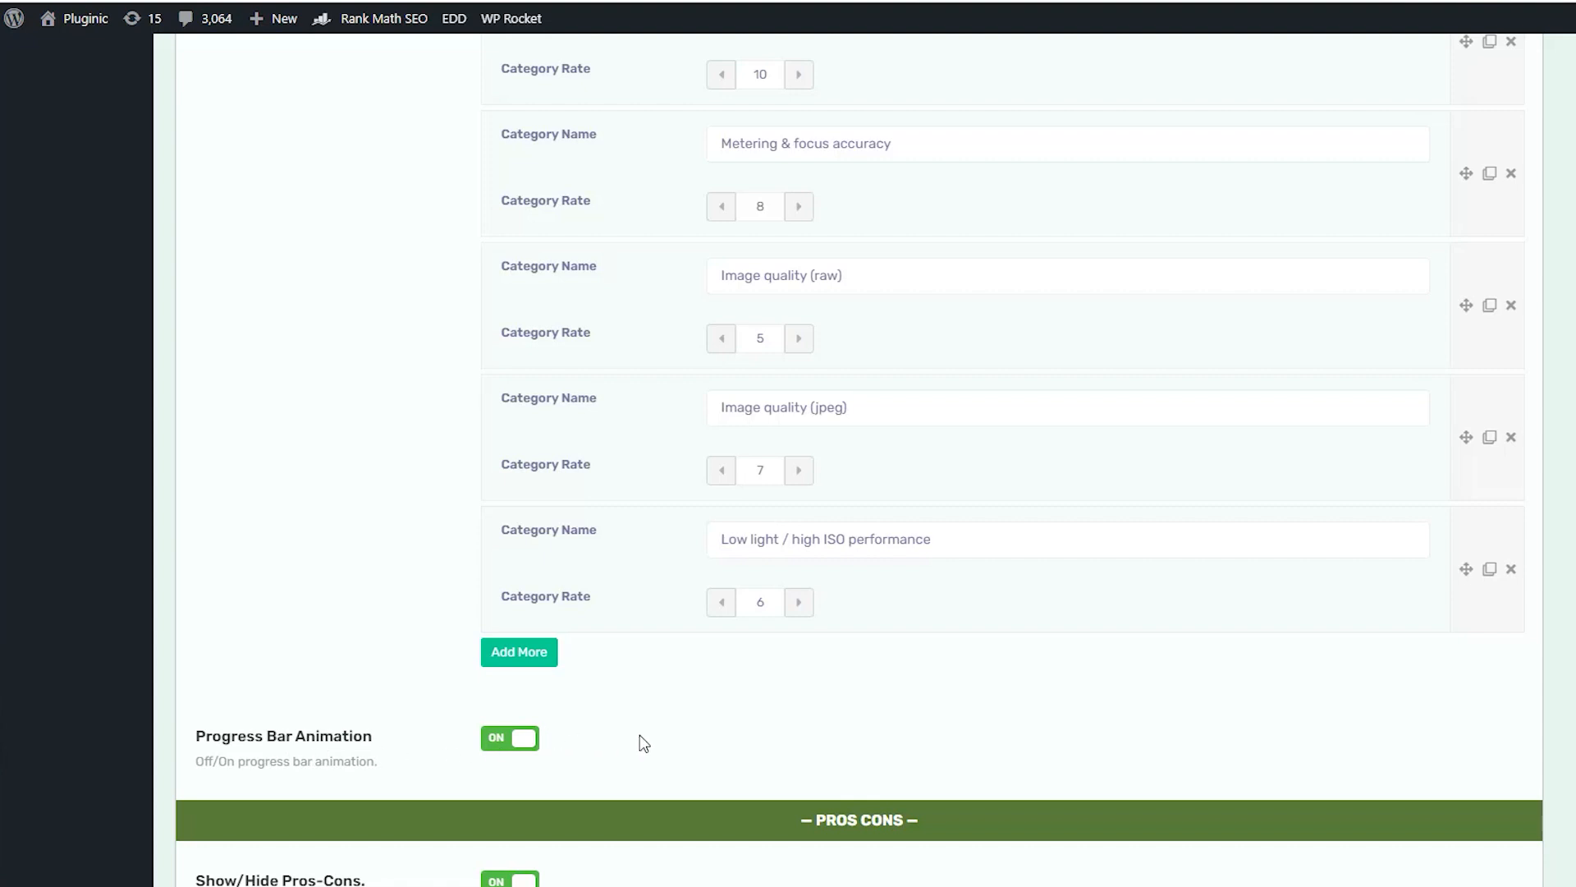
# - Set the custom pros label to "Pros" and the first advantage to "Pleasing JPEG color"
pyautogui.scroll(-2, 630, 744)
pyautogui.scroll(-2, 713, 620)
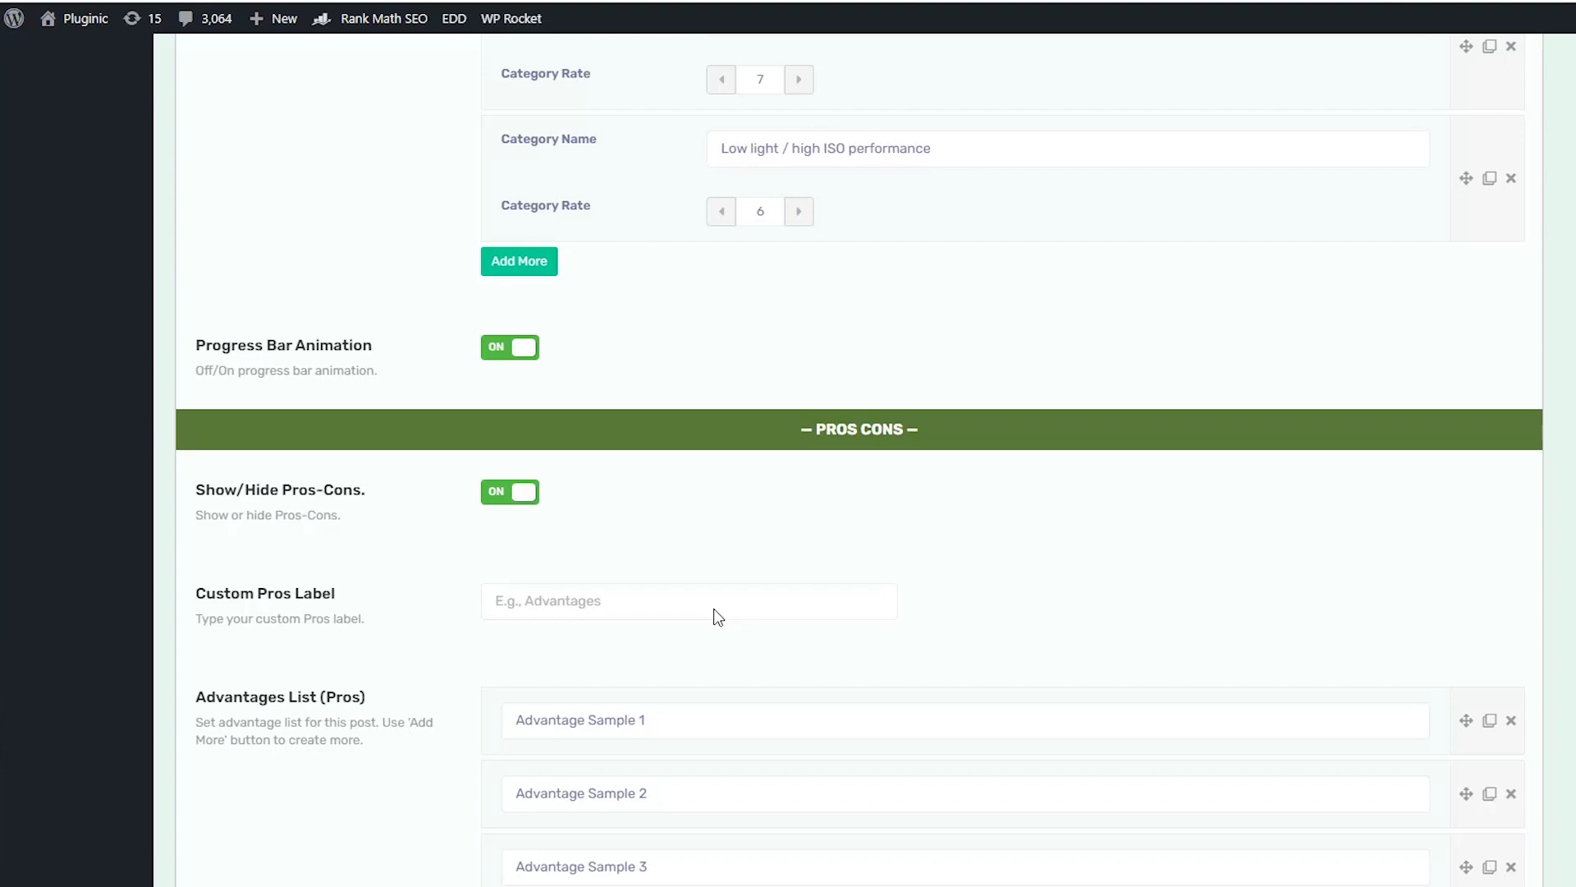
pyautogui.scroll(-1, 816, 599)
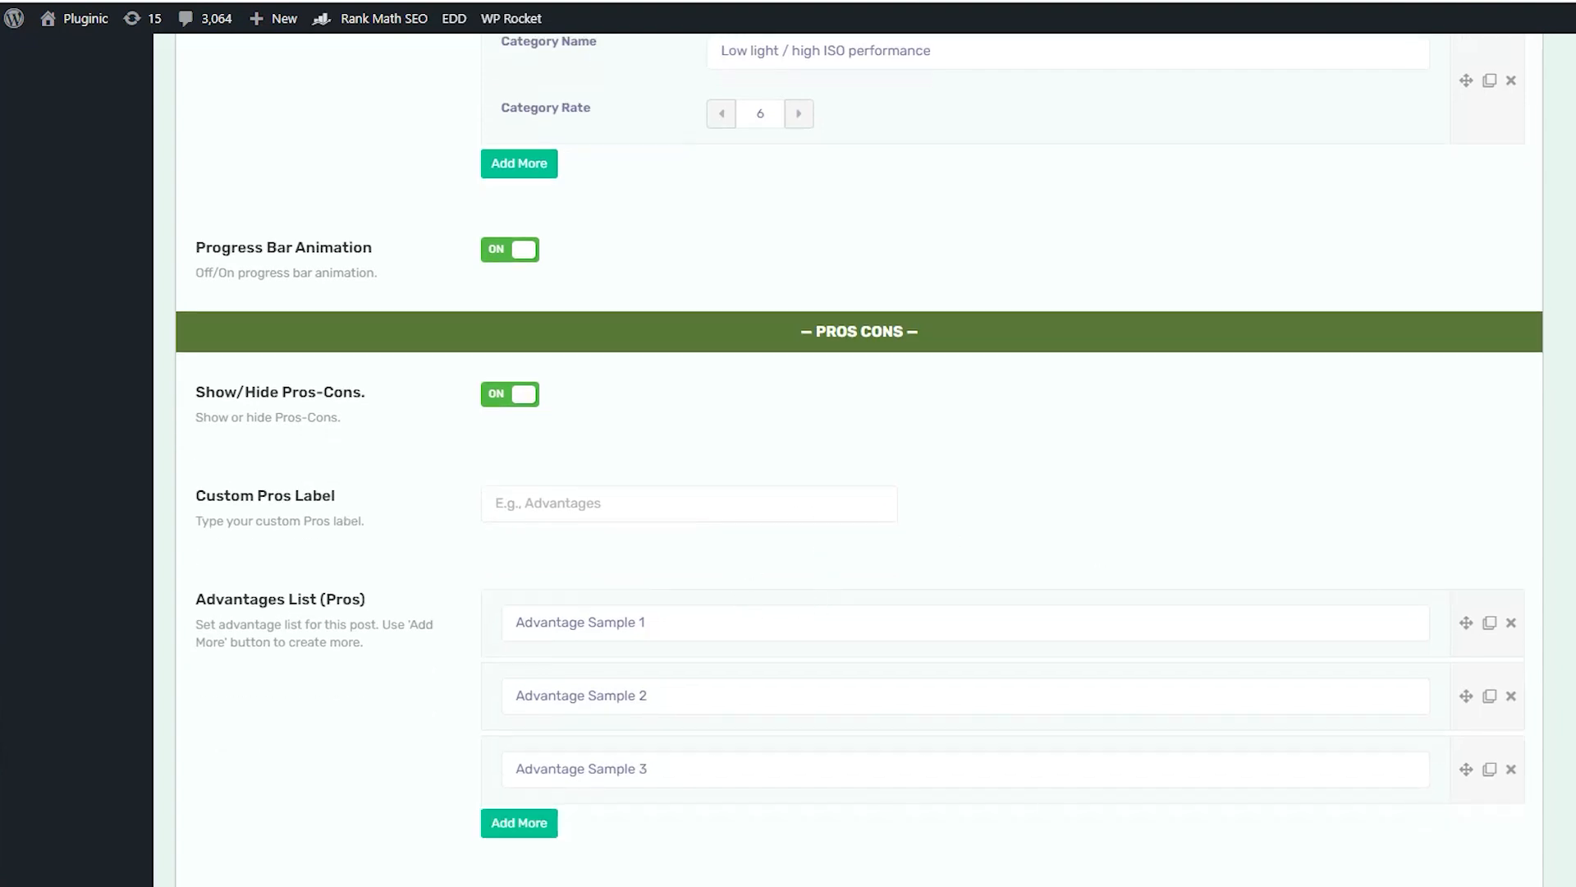
pyautogui.click(592, 509)
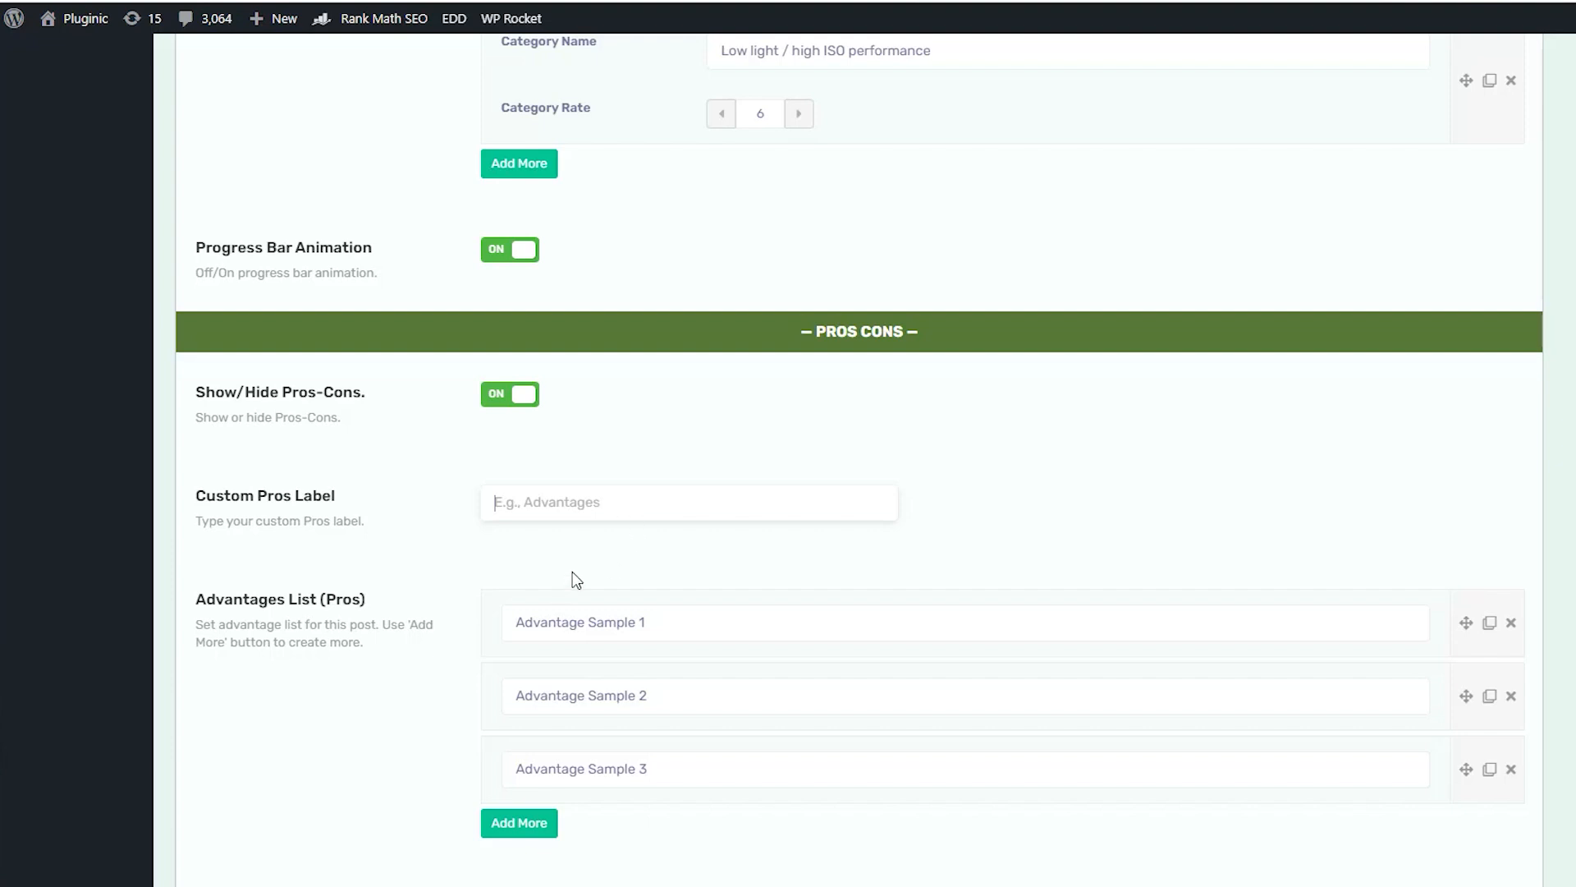
pyautogui.write('Pros')
pyautogui.click(601, 625)
pyautogui.write('Pleasing JPEG color')
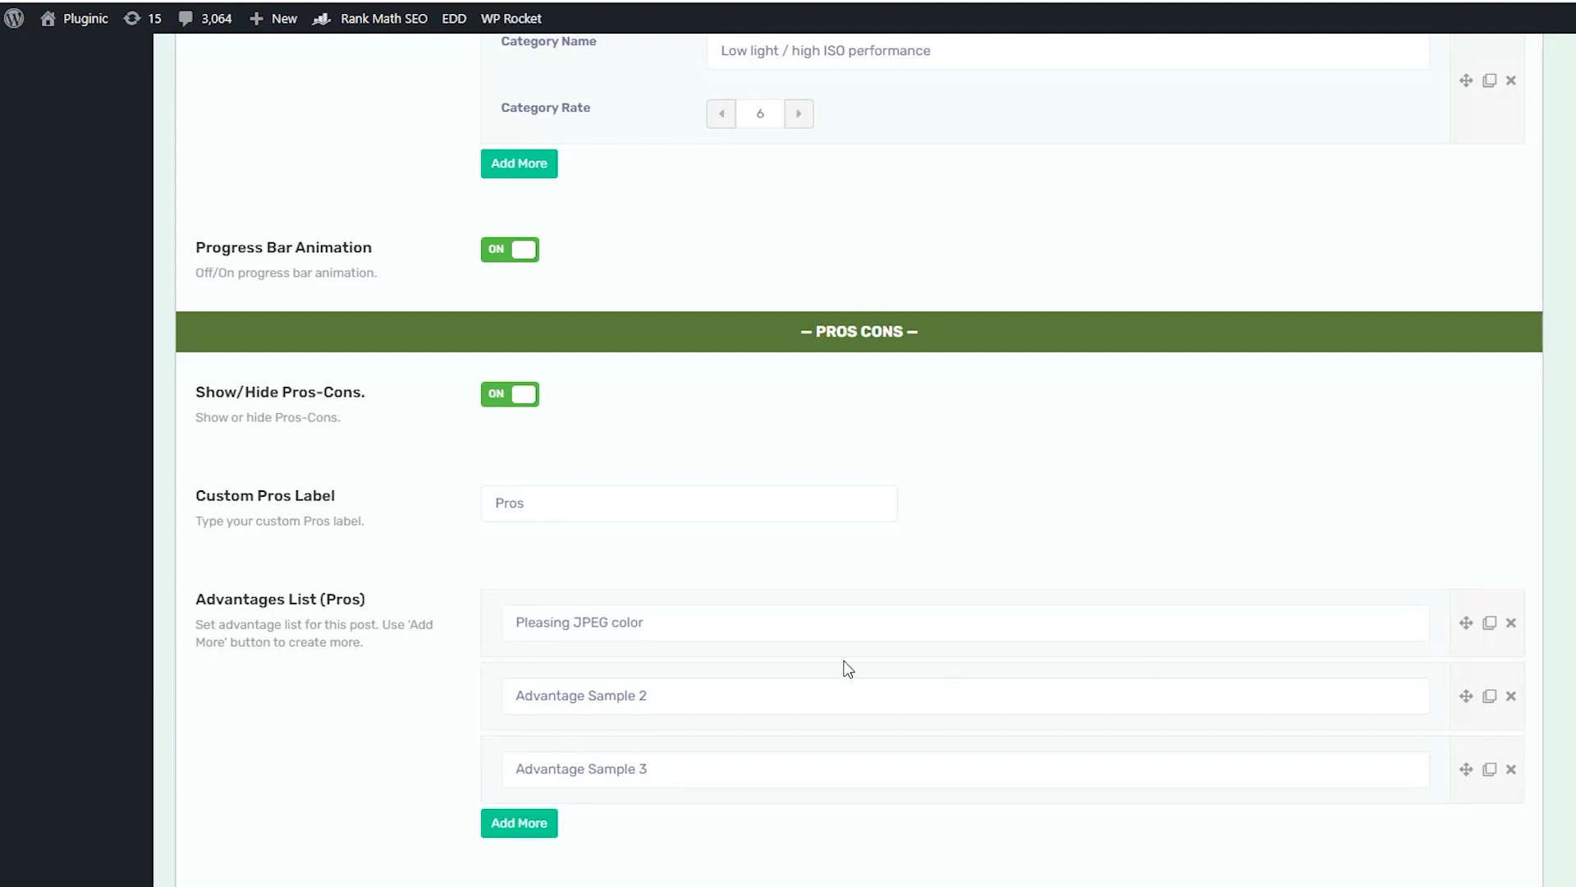
# - Replace the second advantage with "Lovely optical finder" and the third with "4K video with no crop"
pyautogui.tripleClick(675, 695)
pyautogui.write('Lovely optical finder')
pyautogui.click(651, 780)
pyautogui.tripleClick(637, 765)
pyautogui.write('4K video with no crop')
# - Add a fourth advantage reading "Good quality Full HD capture"
pyautogui.scroll(-2, 517, 648)
pyautogui.click(519, 628)
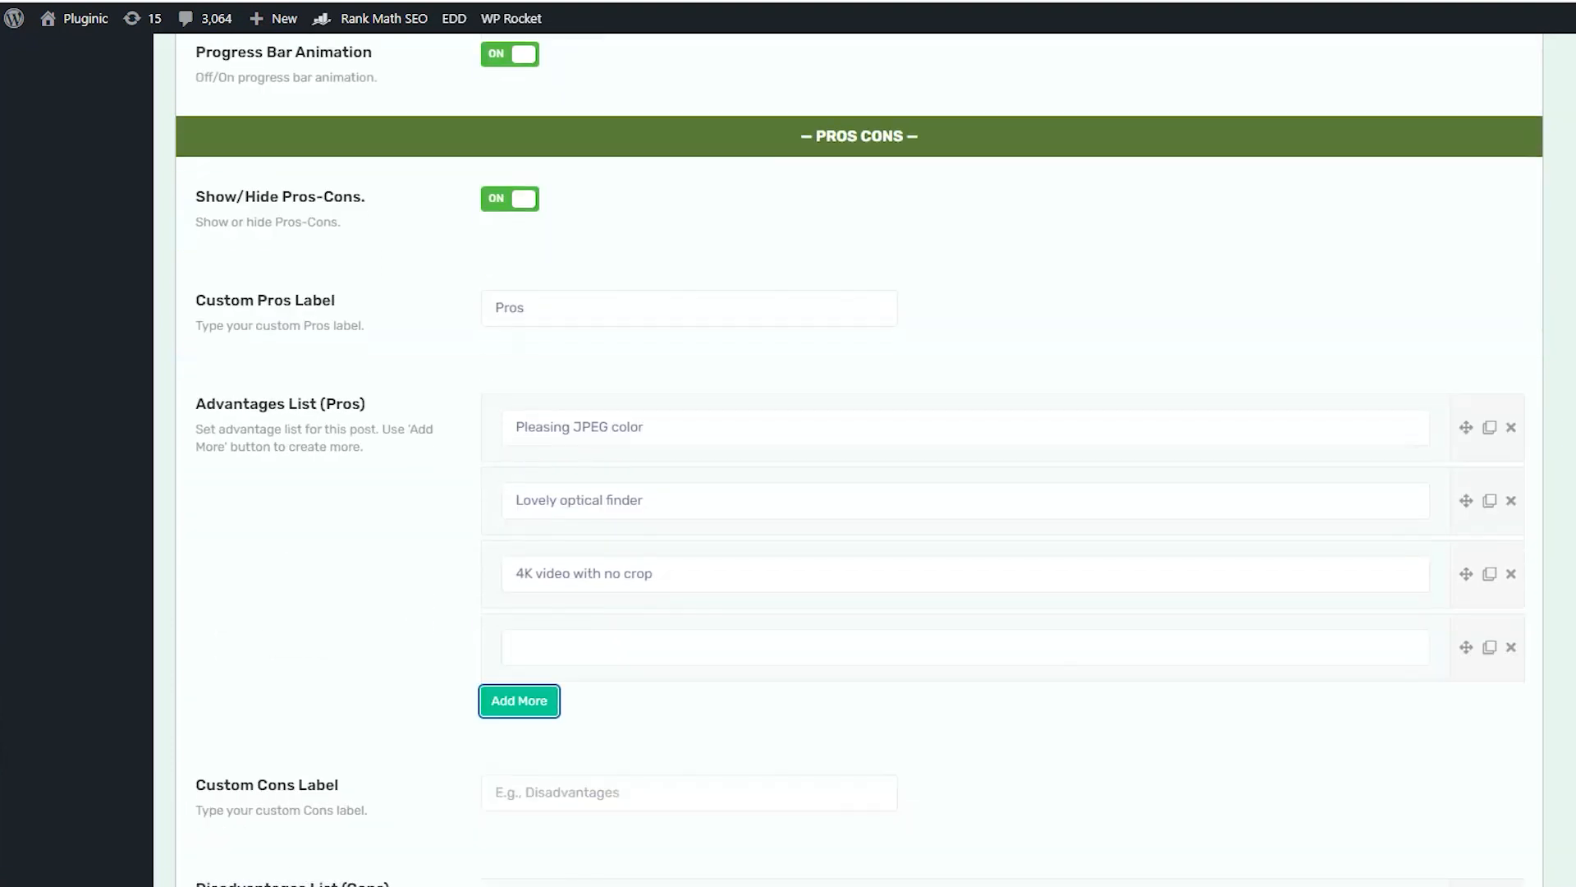
pyautogui.click(553, 652)
pyautogui.write('Good quality Full HD capture')
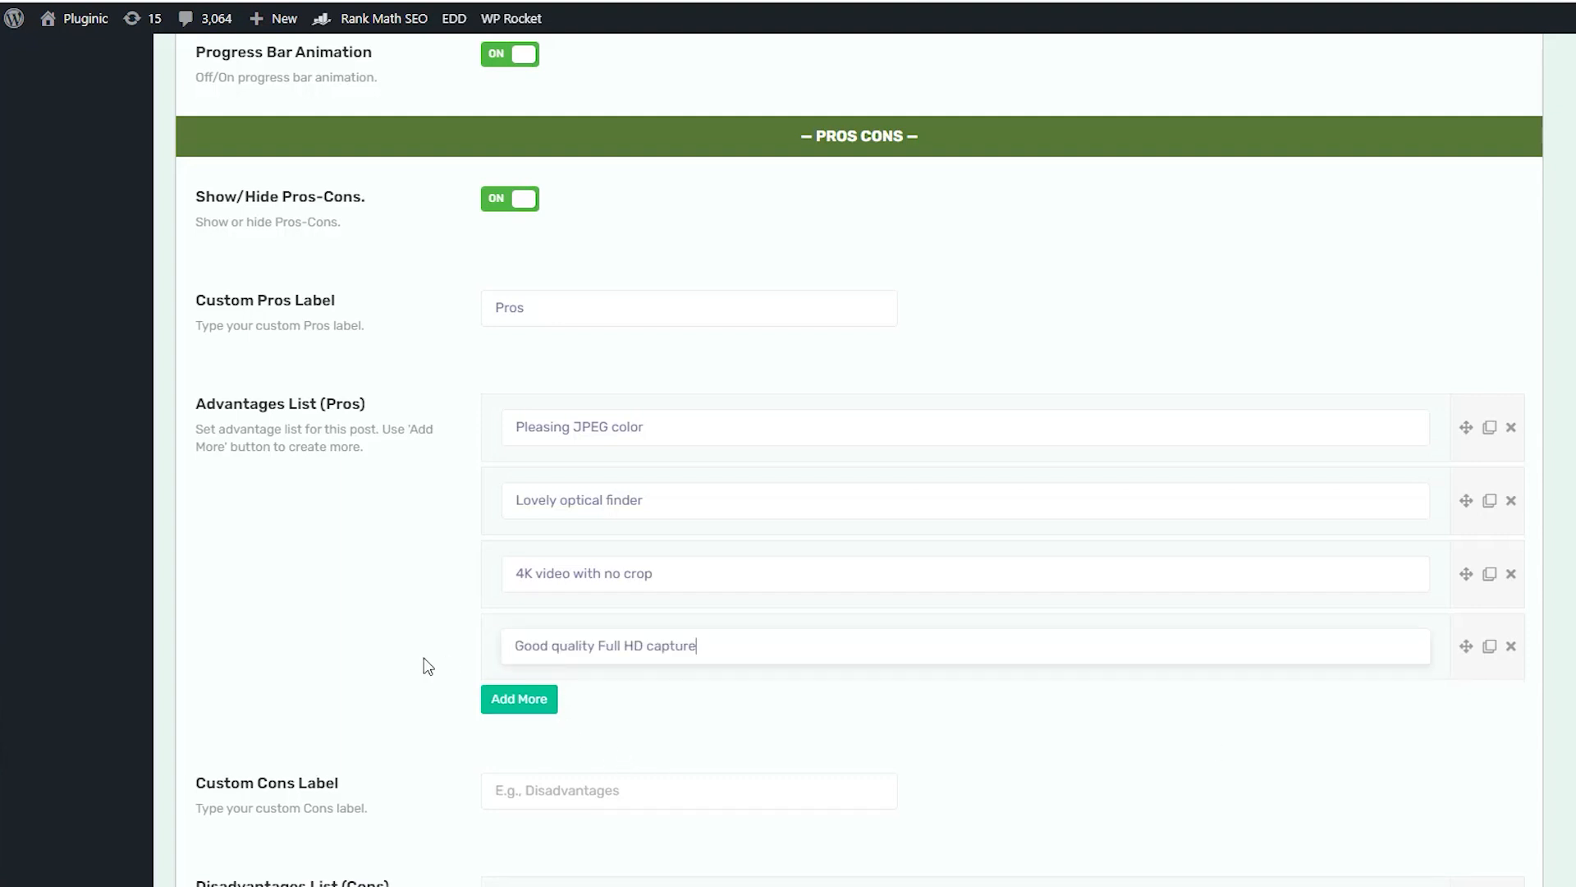
pyautogui.scroll(-1, 404, 633)
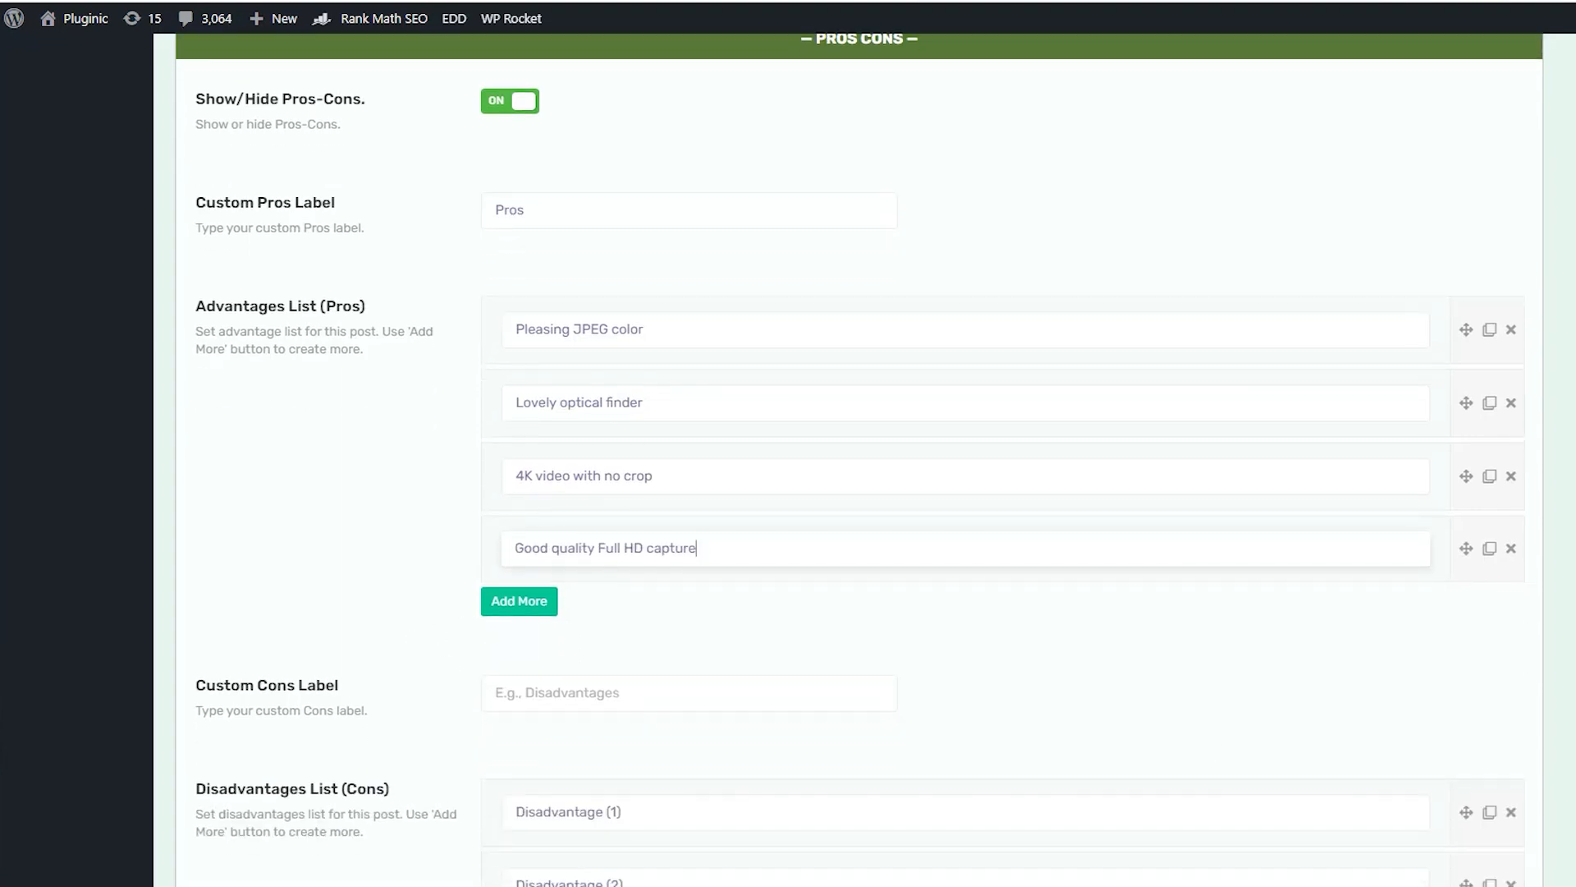
# - Set the custom cons label to "Cons" and replace the first disadvantage with "Confusing menu layout"
pyautogui.scroll(-1, 658, 578)
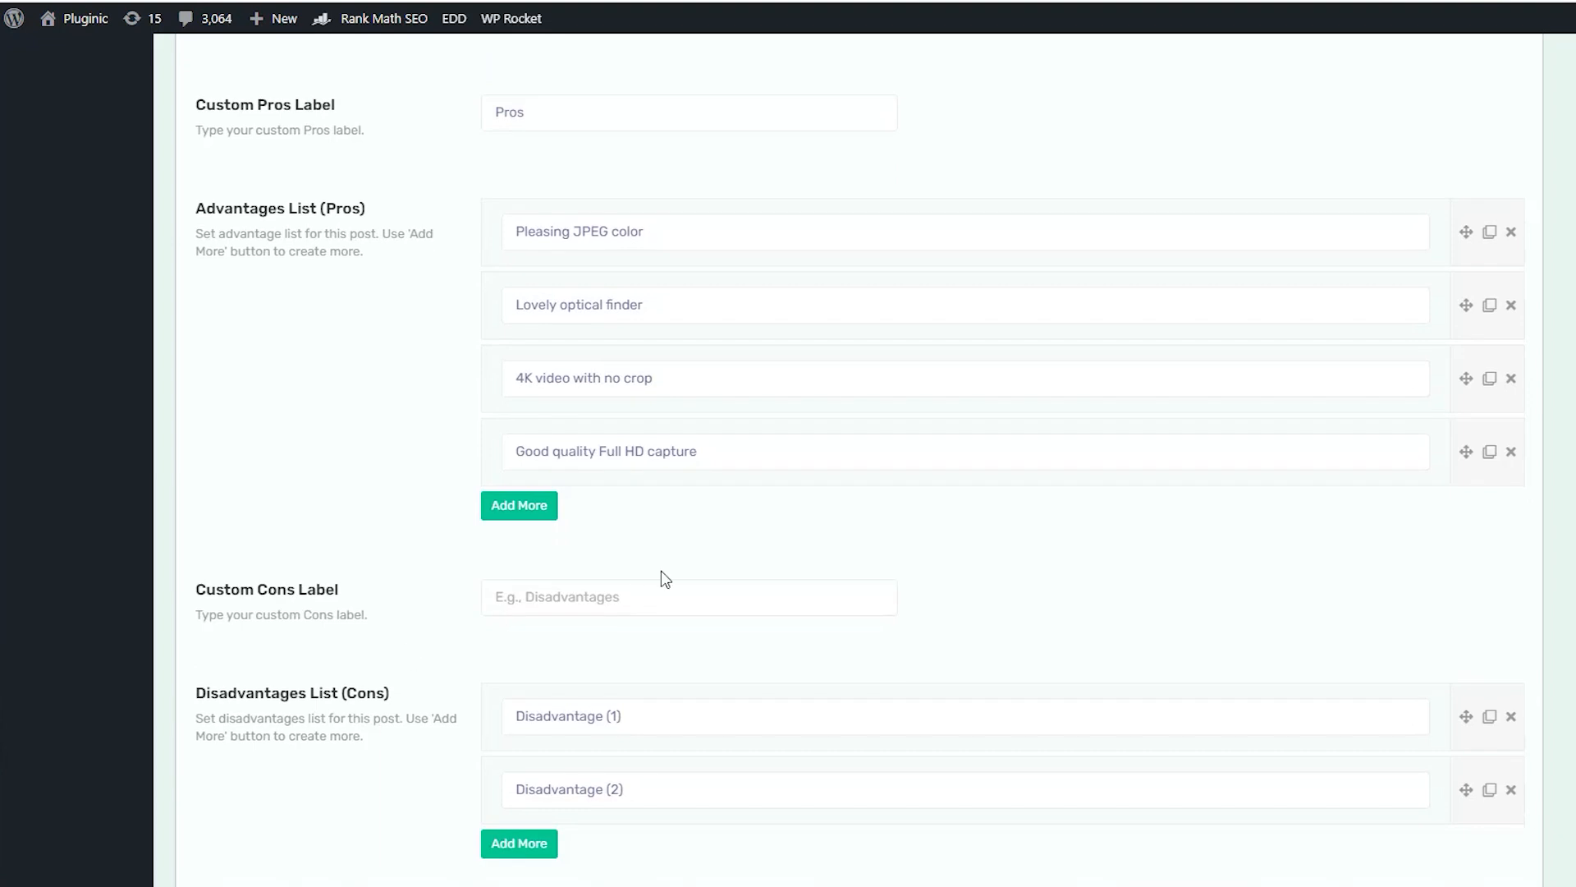
pyautogui.click(638, 598)
pyautogui.write('Cons')
pyautogui.scroll(-2, 638, 598)
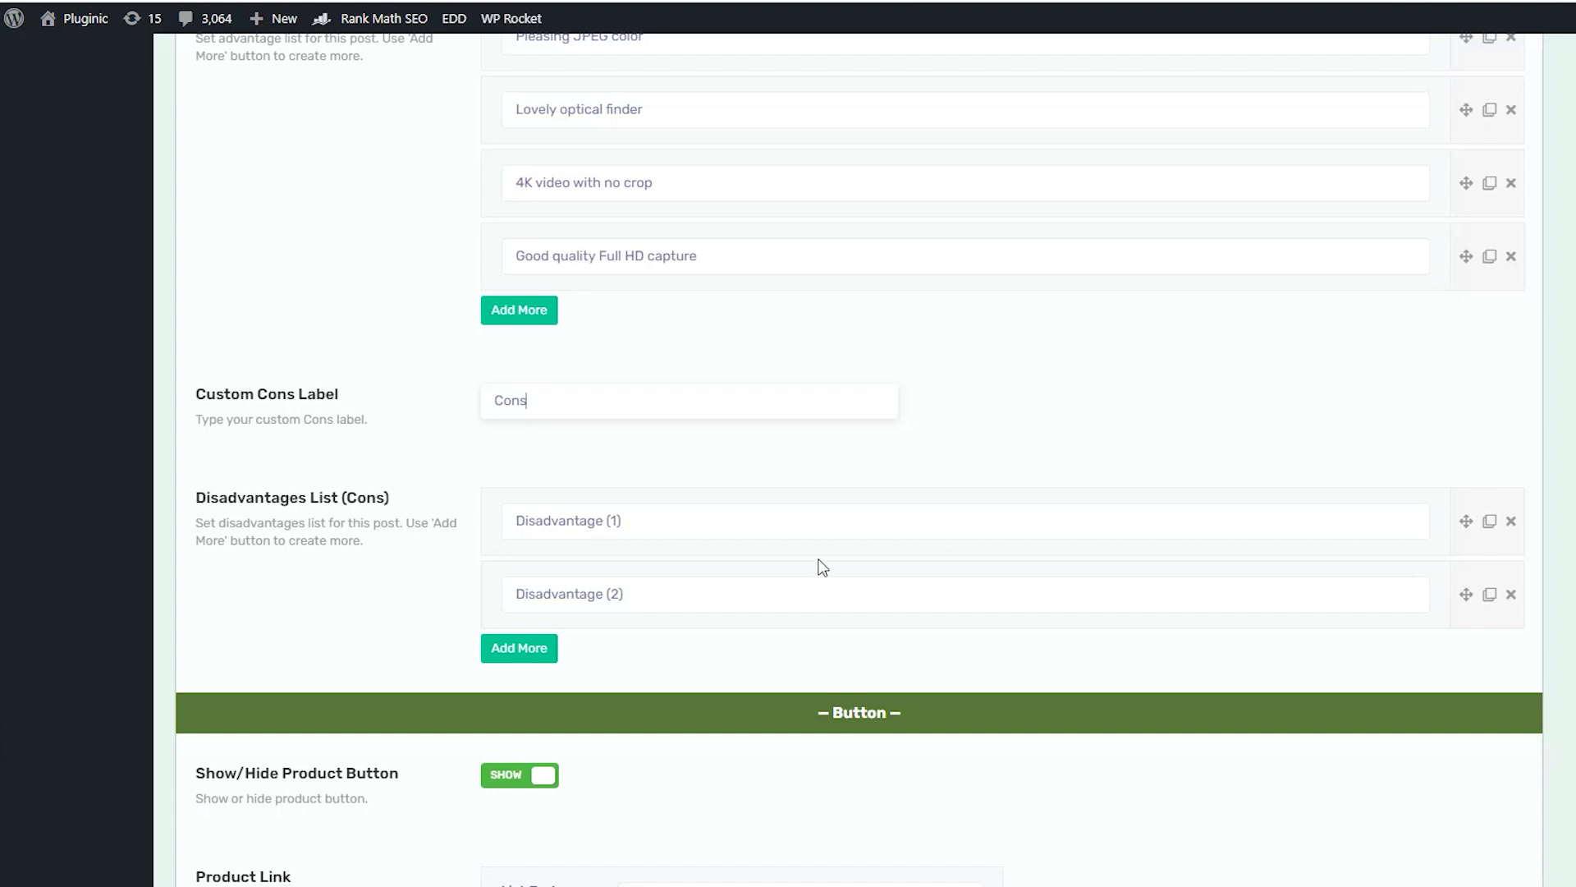
pyautogui.click(651, 521)
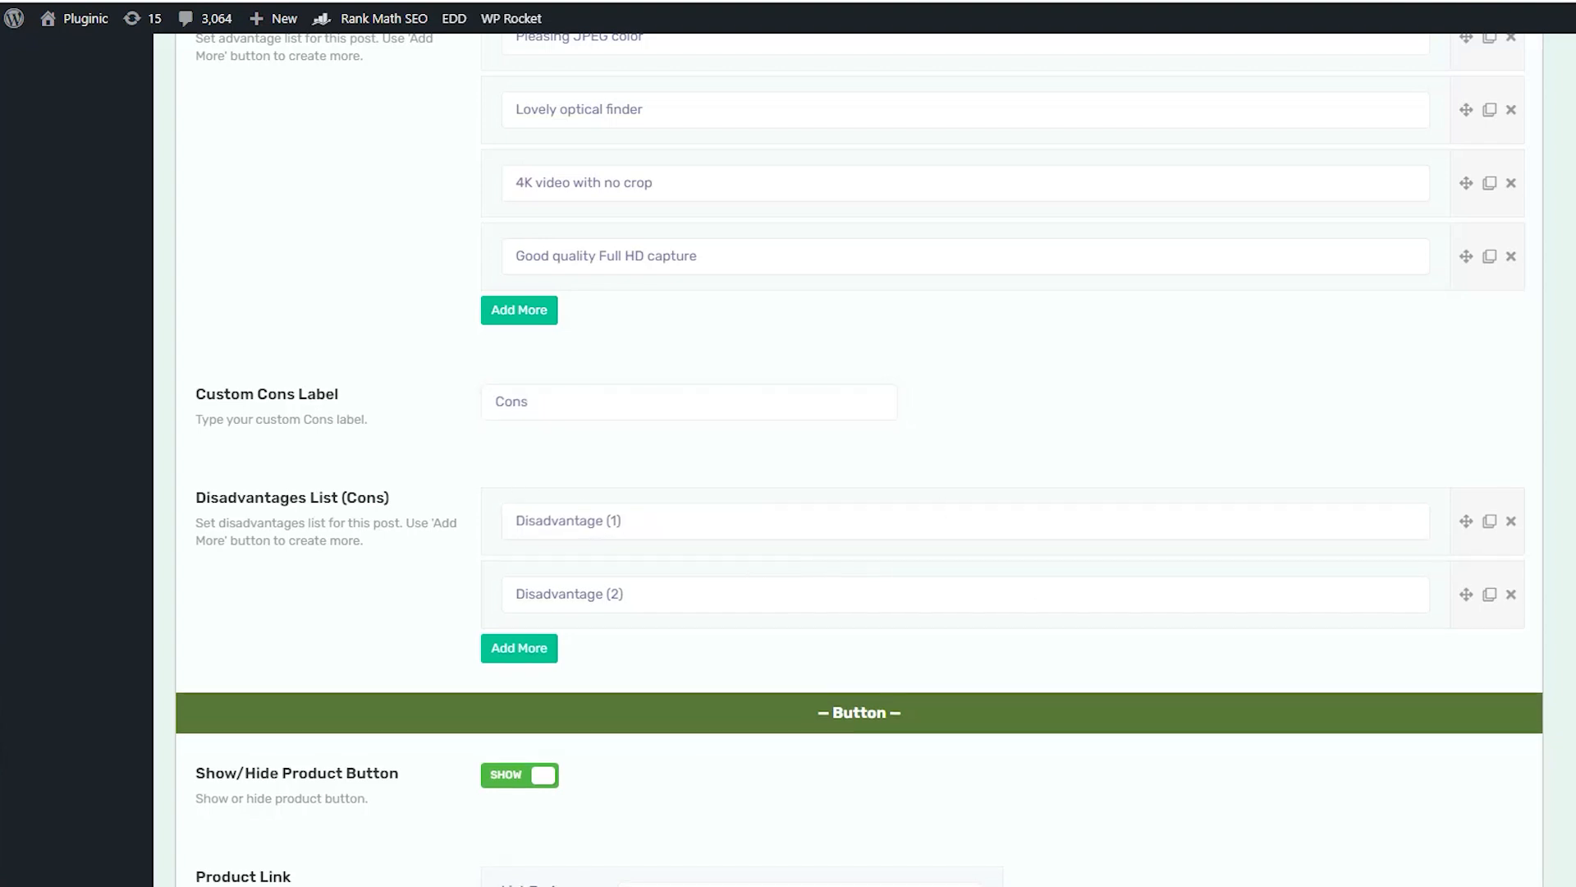
pyautogui.click(723, 524)
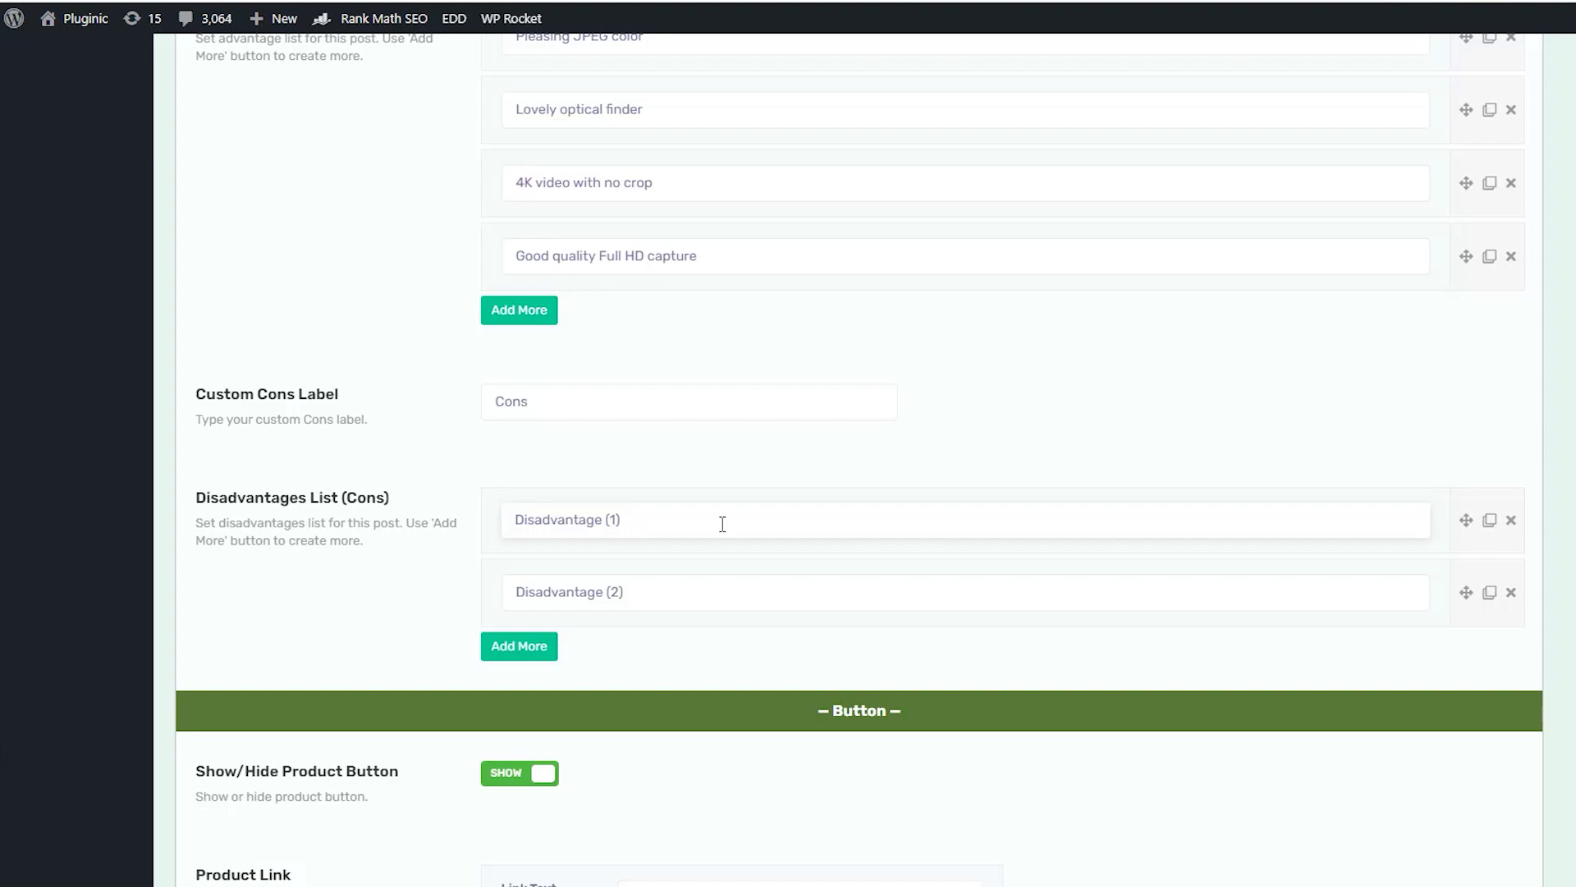
pyautogui.moveTo(722, 524); pyautogui.dragTo(451, 523)
pyautogui.write('Confusing menu layout')
# - Replace the second disadvantage with "Limited viewfinder AF coverage"
pyautogui.hotkey('alt', 'Tab')
pyautogui.tripleClick(700, 581)
pyautogui.press('BackSpace')
pyautogui.write('Limited viewfinder AF coverage')
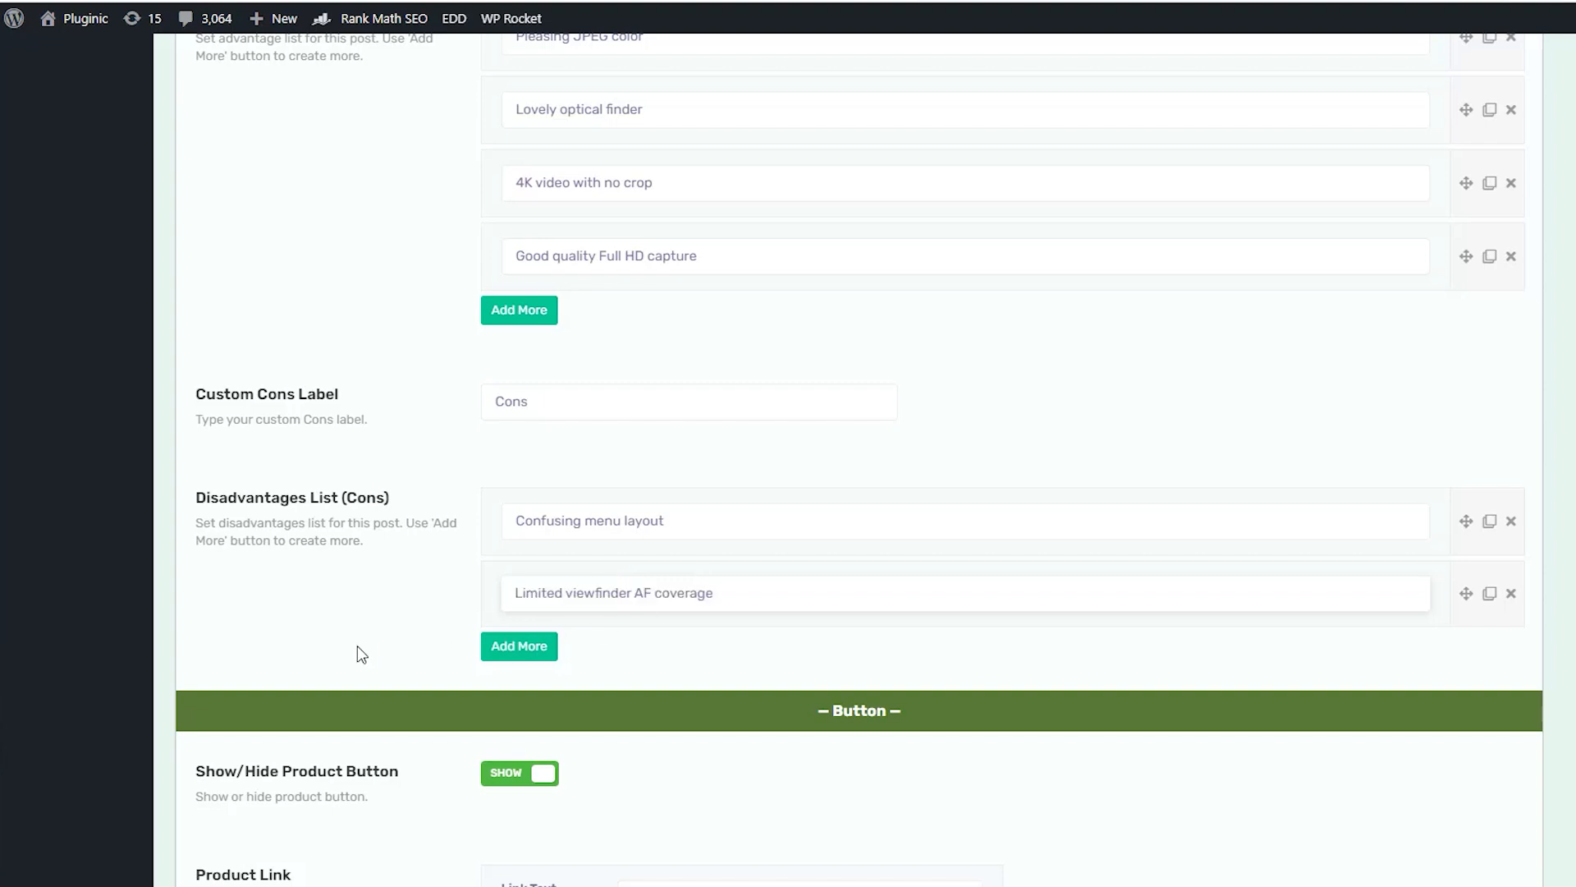
pyautogui.scroll(-1, 447, 637)
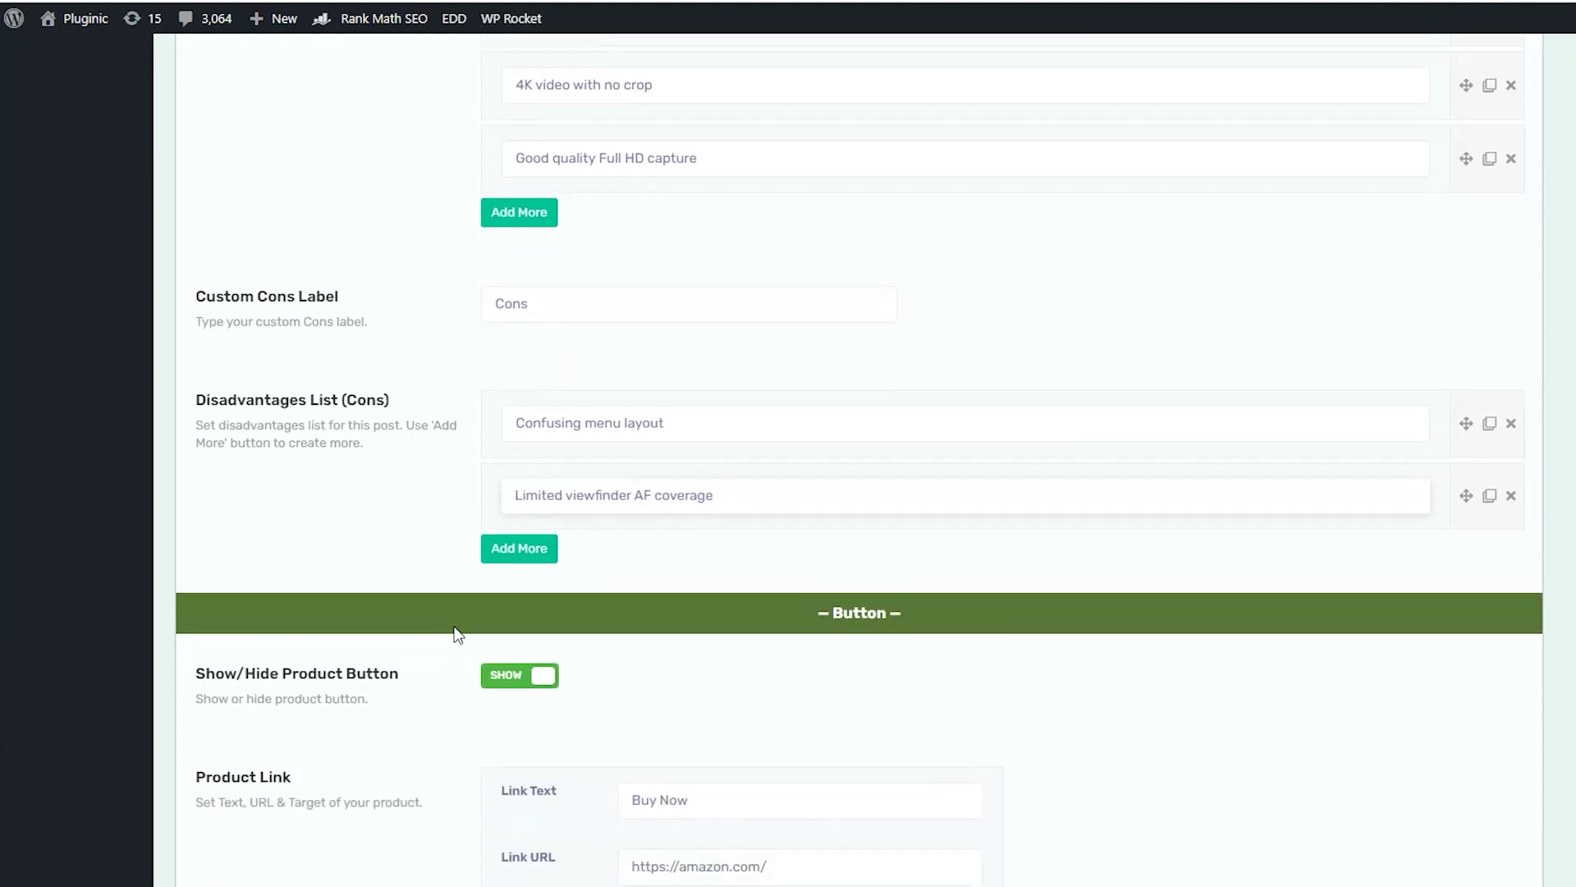
pyautogui.click(519, 559)
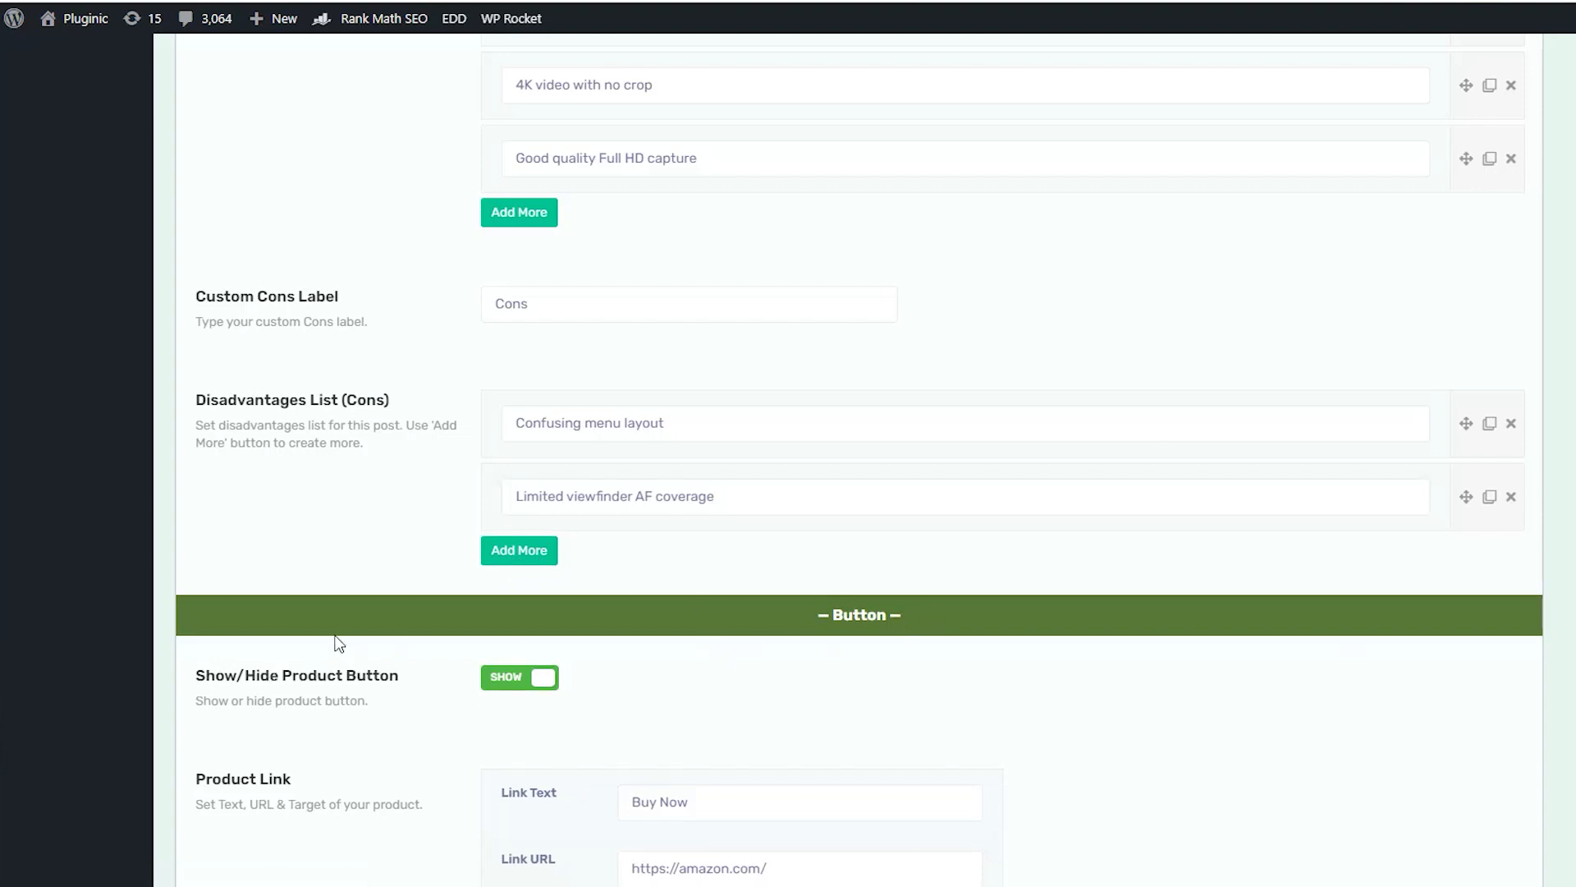
pyautogui.scroll(-1, 337, 642)
pyautogui.scroll(-2, 436, 695)
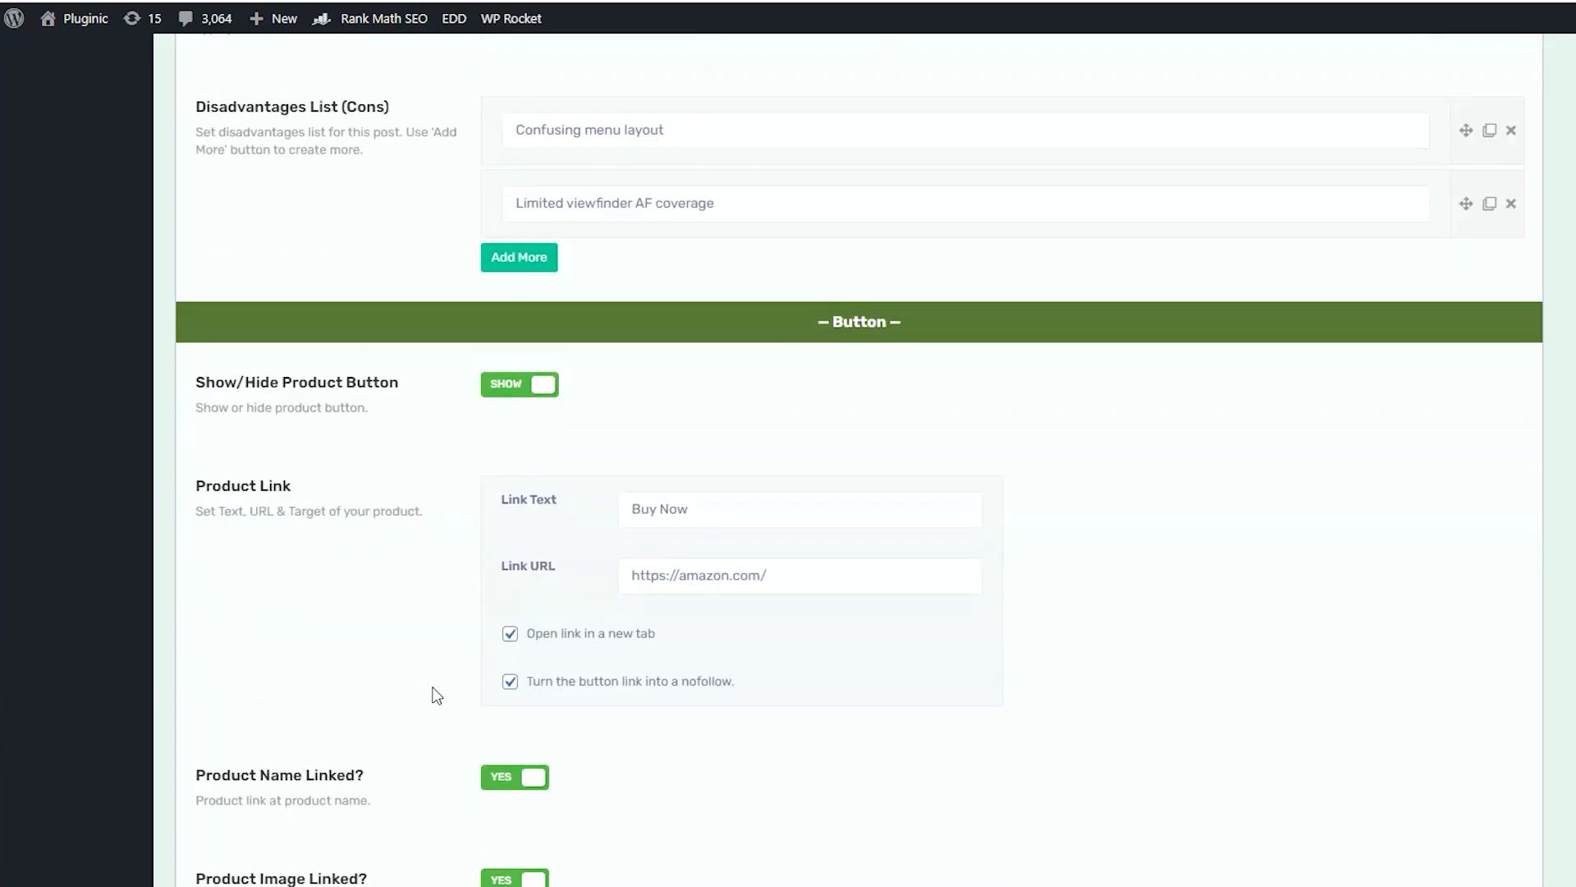
# - Replace the overview text with "The Canon EOS 90D is a capable DSLR that happens to be at its best when used in live view mode."
pyautogui.scroll(20, 436, 696)
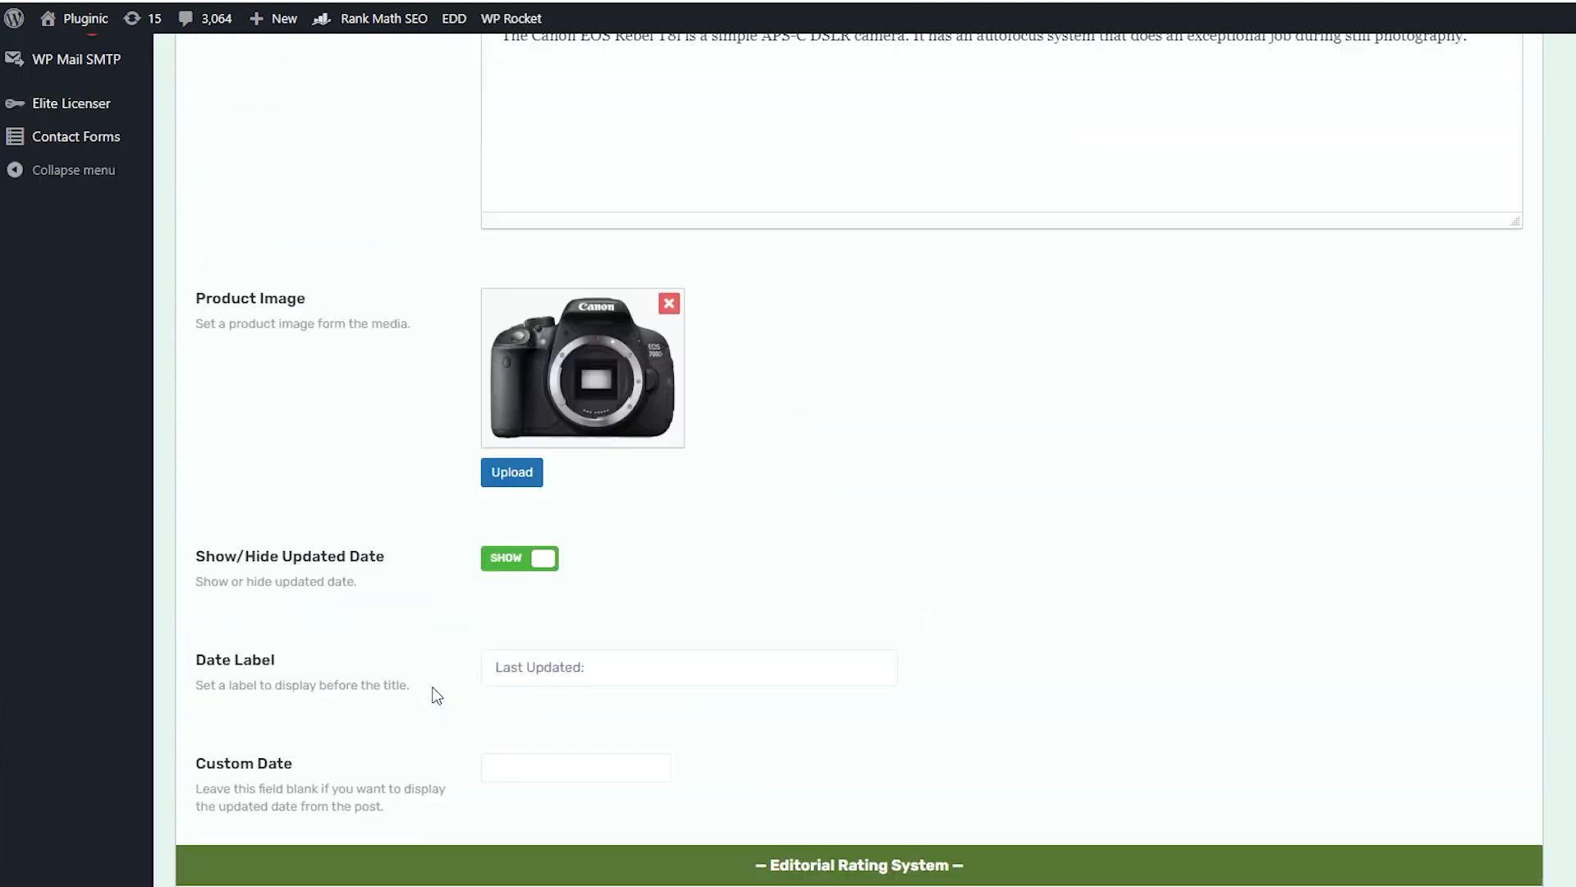
pyautogui.click(700, 468)
pyautogui.hotkey('ctrl', 'a')
pyautogui.write('The Canon EOS 90D is a capable DSLR that happens to be at its best when used in live view mode.')
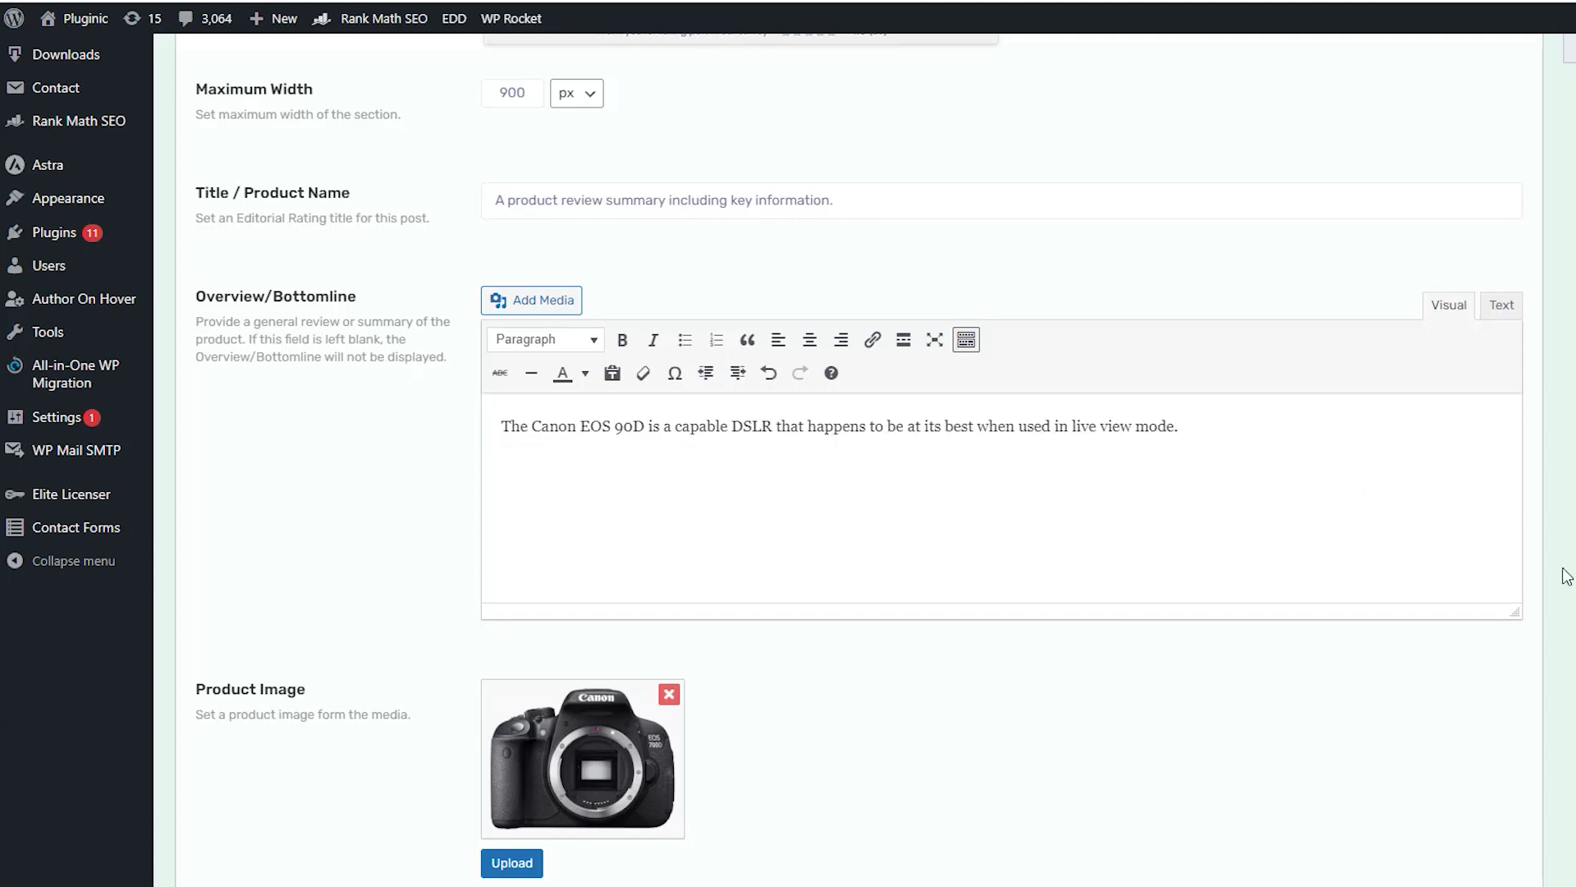
# - Examine the review's remaining settings, including the product button, product link, name and image linking, and user rating options
pyautogui.scroll(-6, 942, 568)
pyautogui.scroll(-3, 1076, 572)
pyautogui.scroll(-12, 1071, 564)
pyautogui.scroll(-1, 1074, 570)
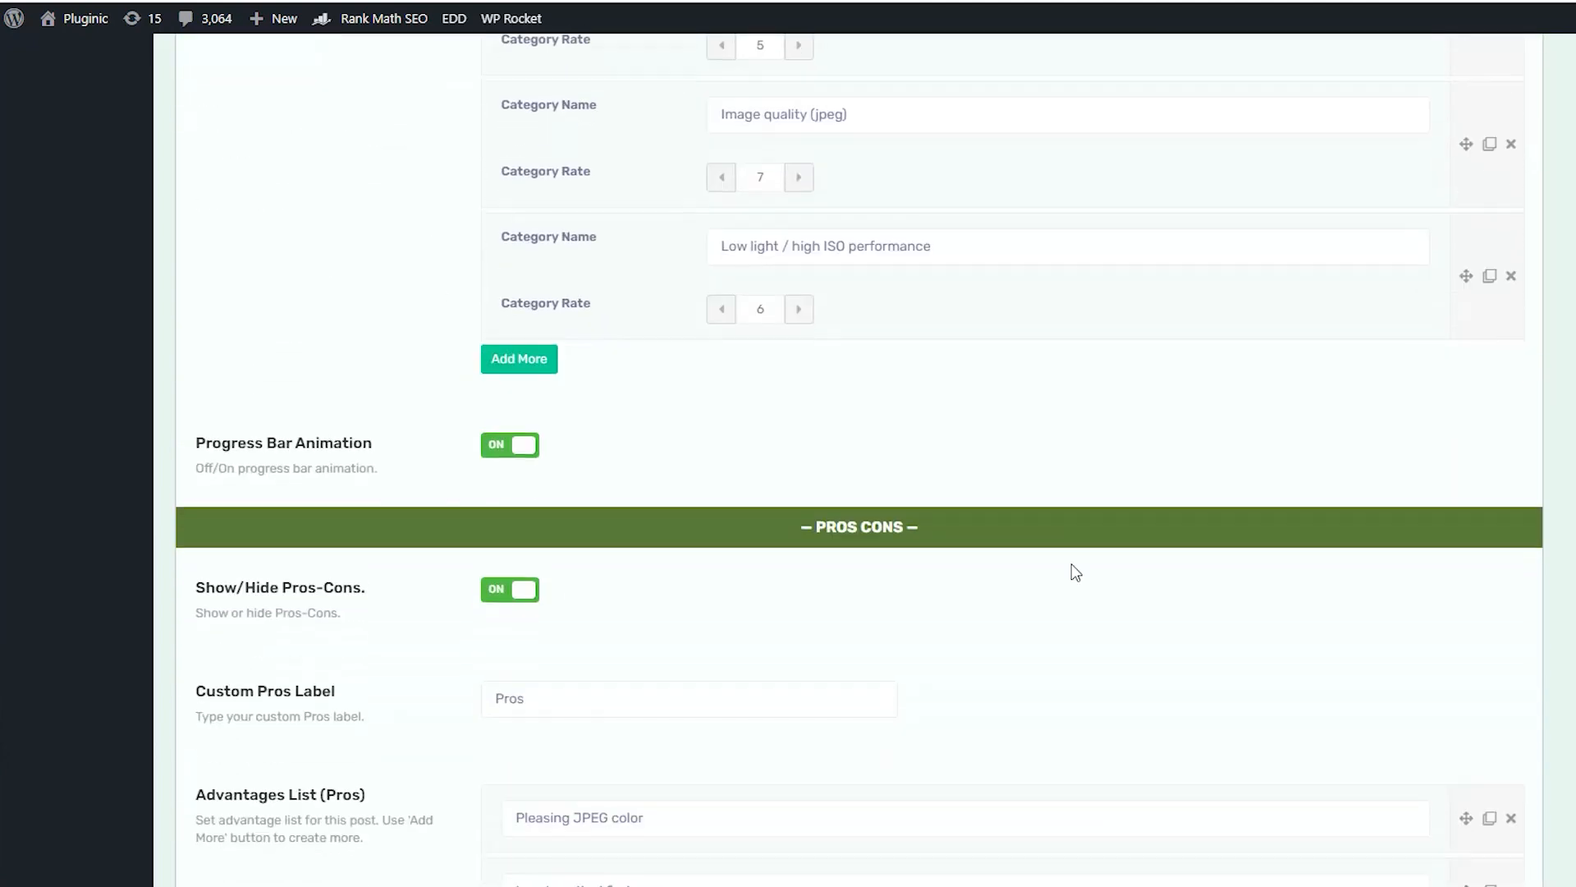
pyautogui.scroll(-8, 1076, 572)
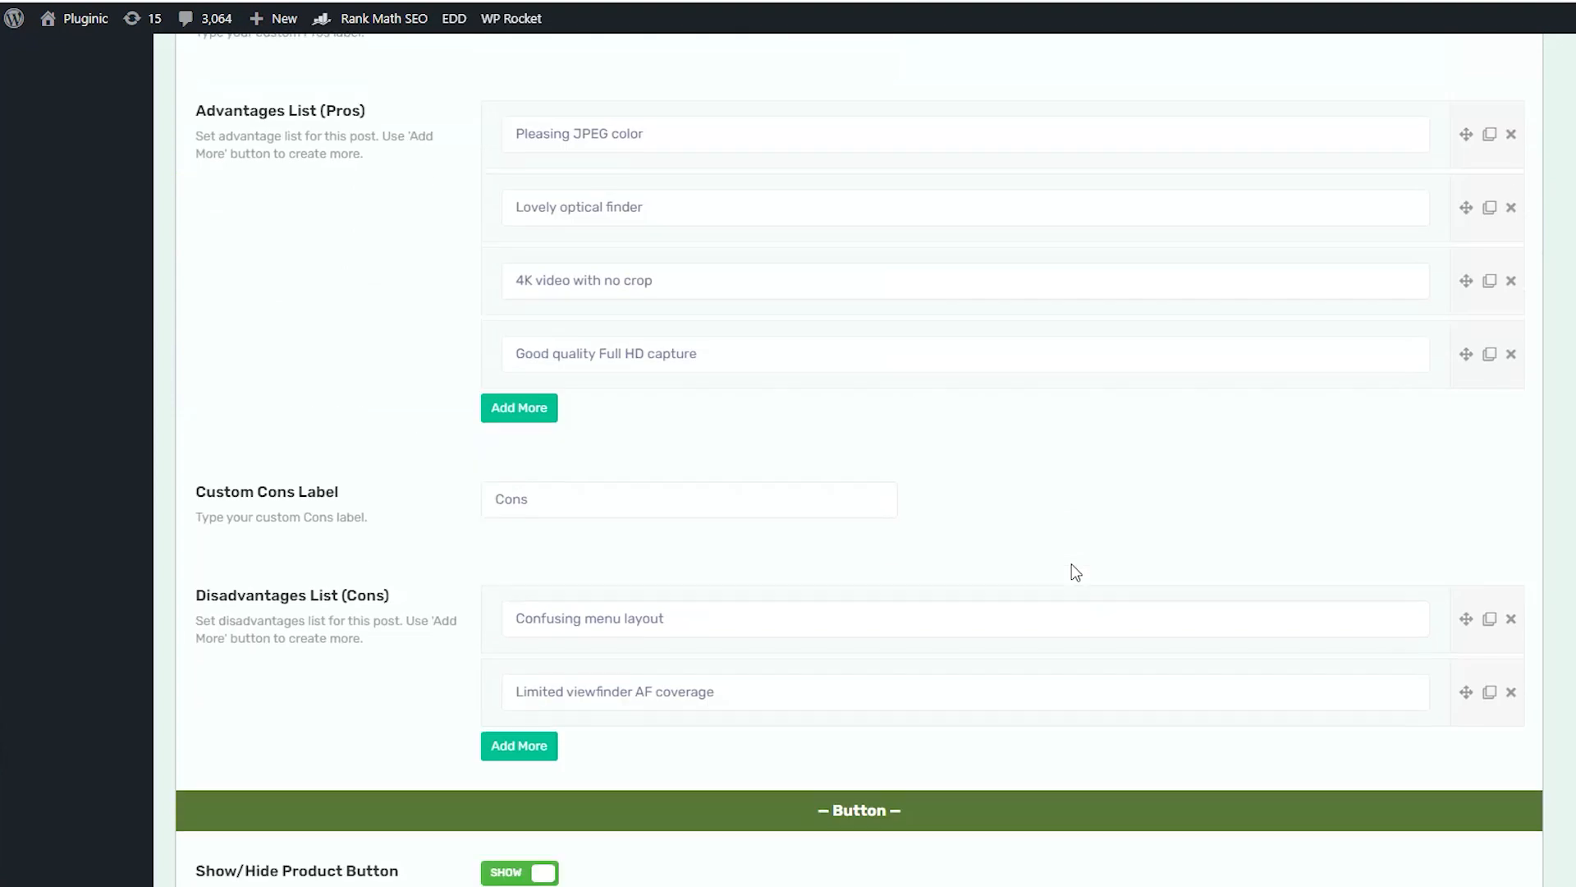
pyautogui.scroll(-4, 1075, 572)
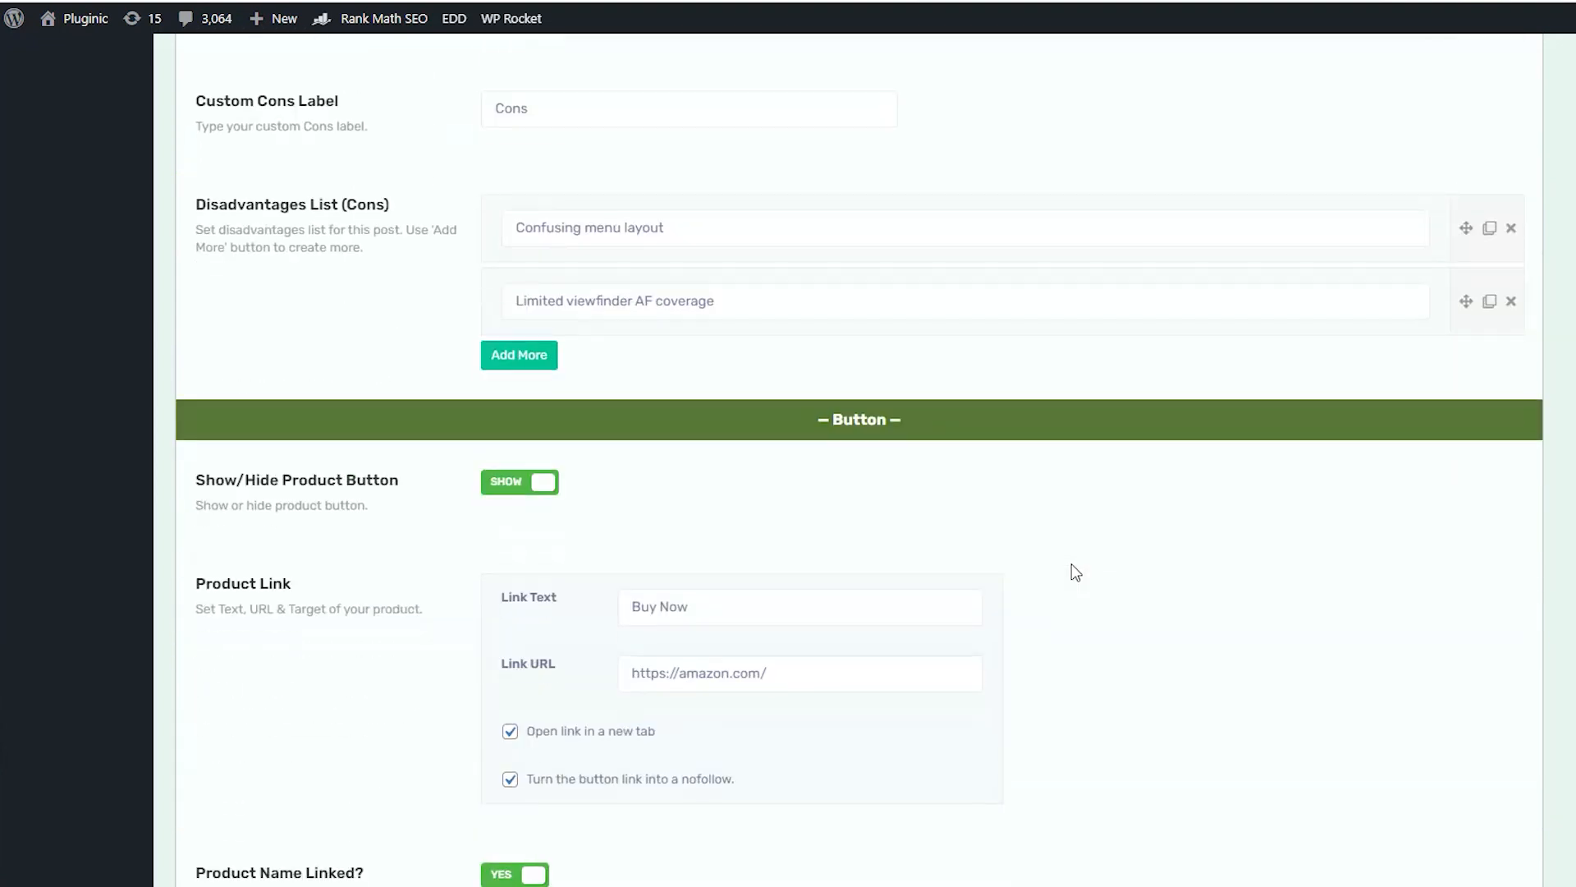
pyautogui.scroll(-1, 1075, 573)
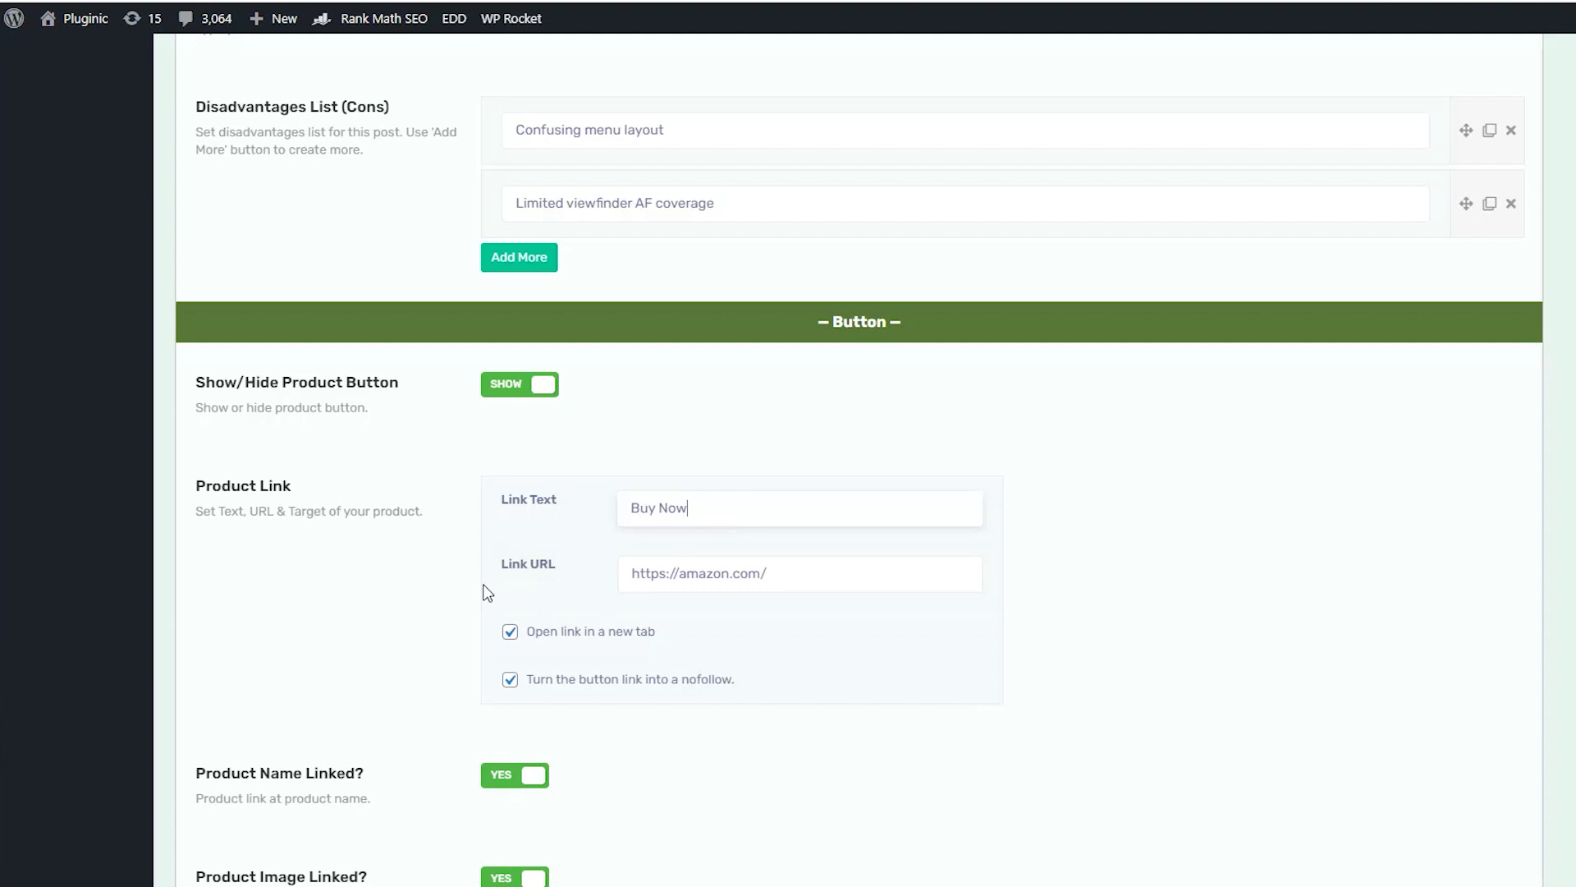
pyautogui.scroll(-2, 633, 391)
pyautogui.moveTo(732, 313); pyautogui.dragTo(426, 433)
pyautogui.click(422, 426)
pyautogui.moveTo(795, 380); pyautogui.dragTo(290, 472)
pyautogui.click(308, 472)
pyautogui.scroll(-2, 708, 496)
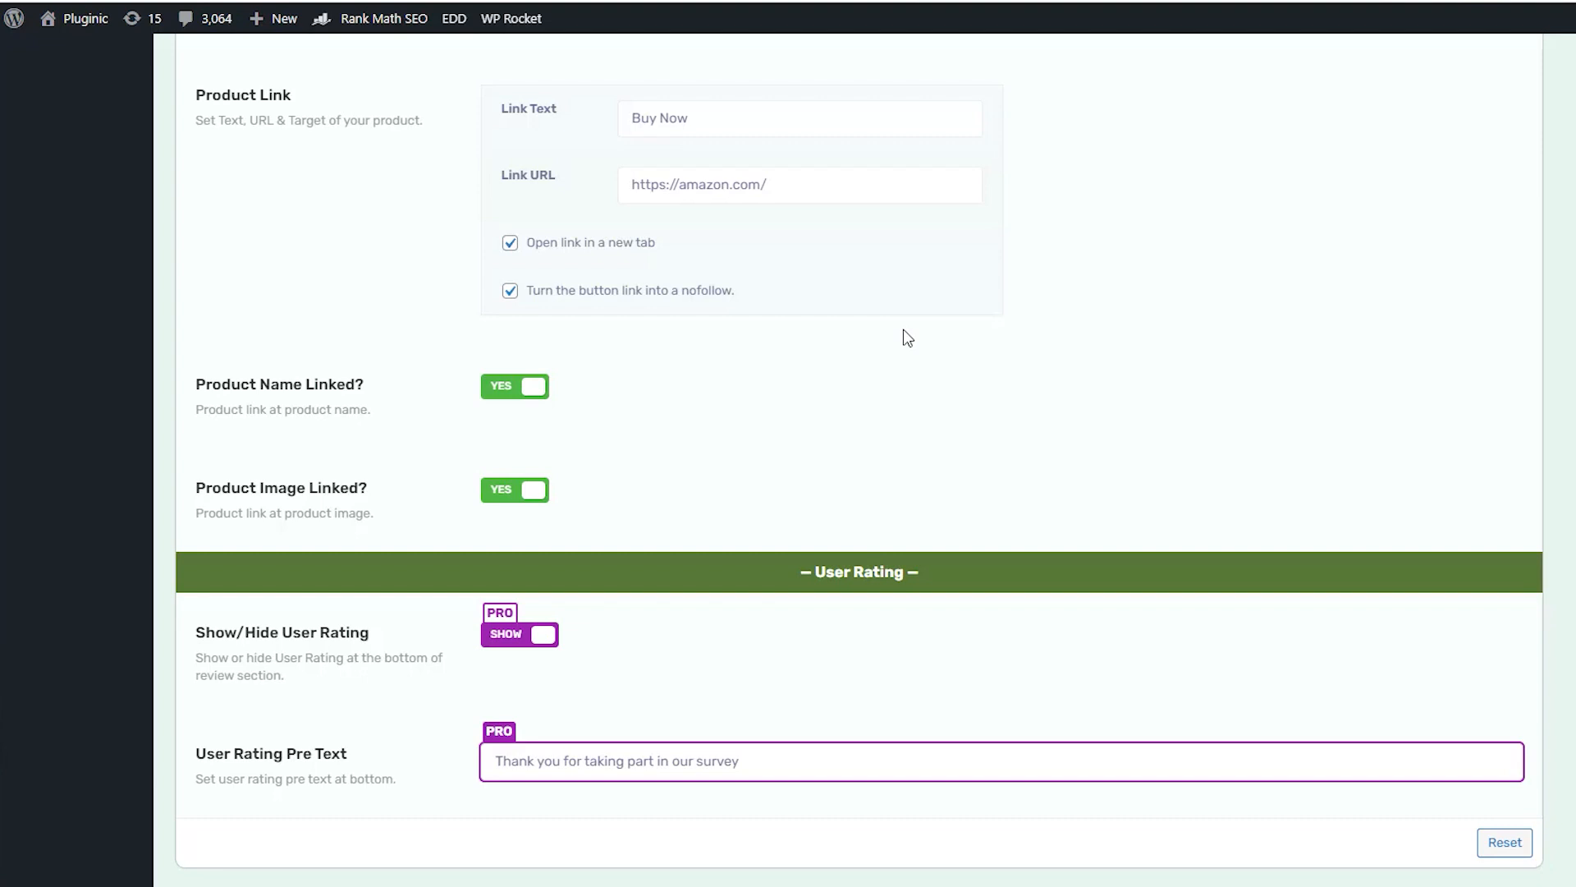
pyautogui.moveTo(765, 563); pyautogui.dragTo(929, 568)
pyautogui.scroll(-1, 940, 579)
pyautogui.click(751, 602)
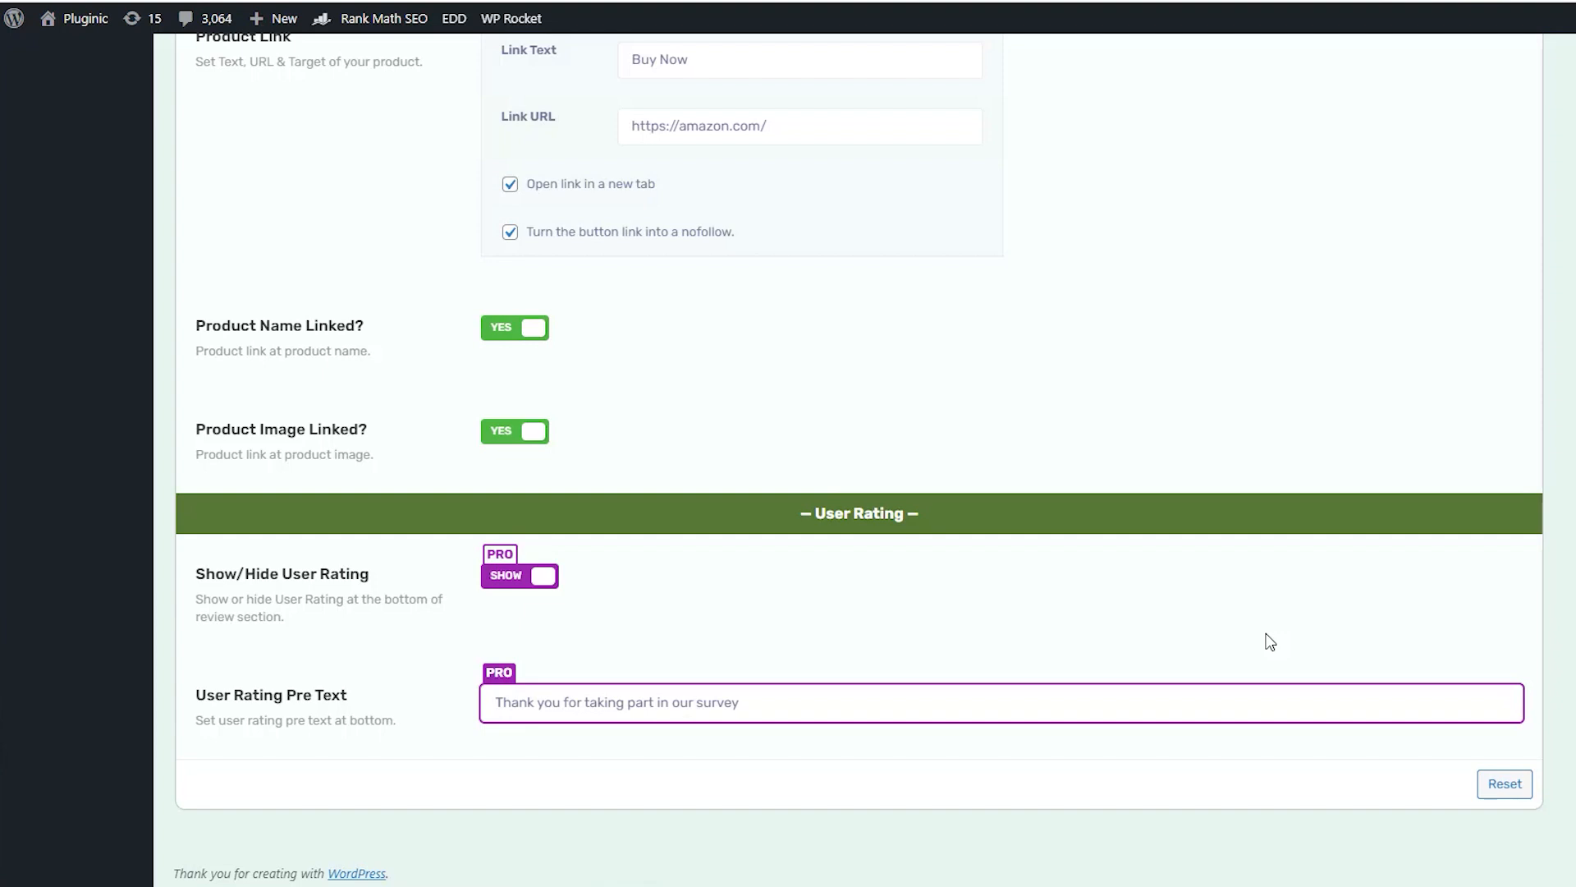
# - Publish the Canon EOS 90D DSLR Camera review and open the list of all reviews
pyautogui.scroll(15, 1270, 641)
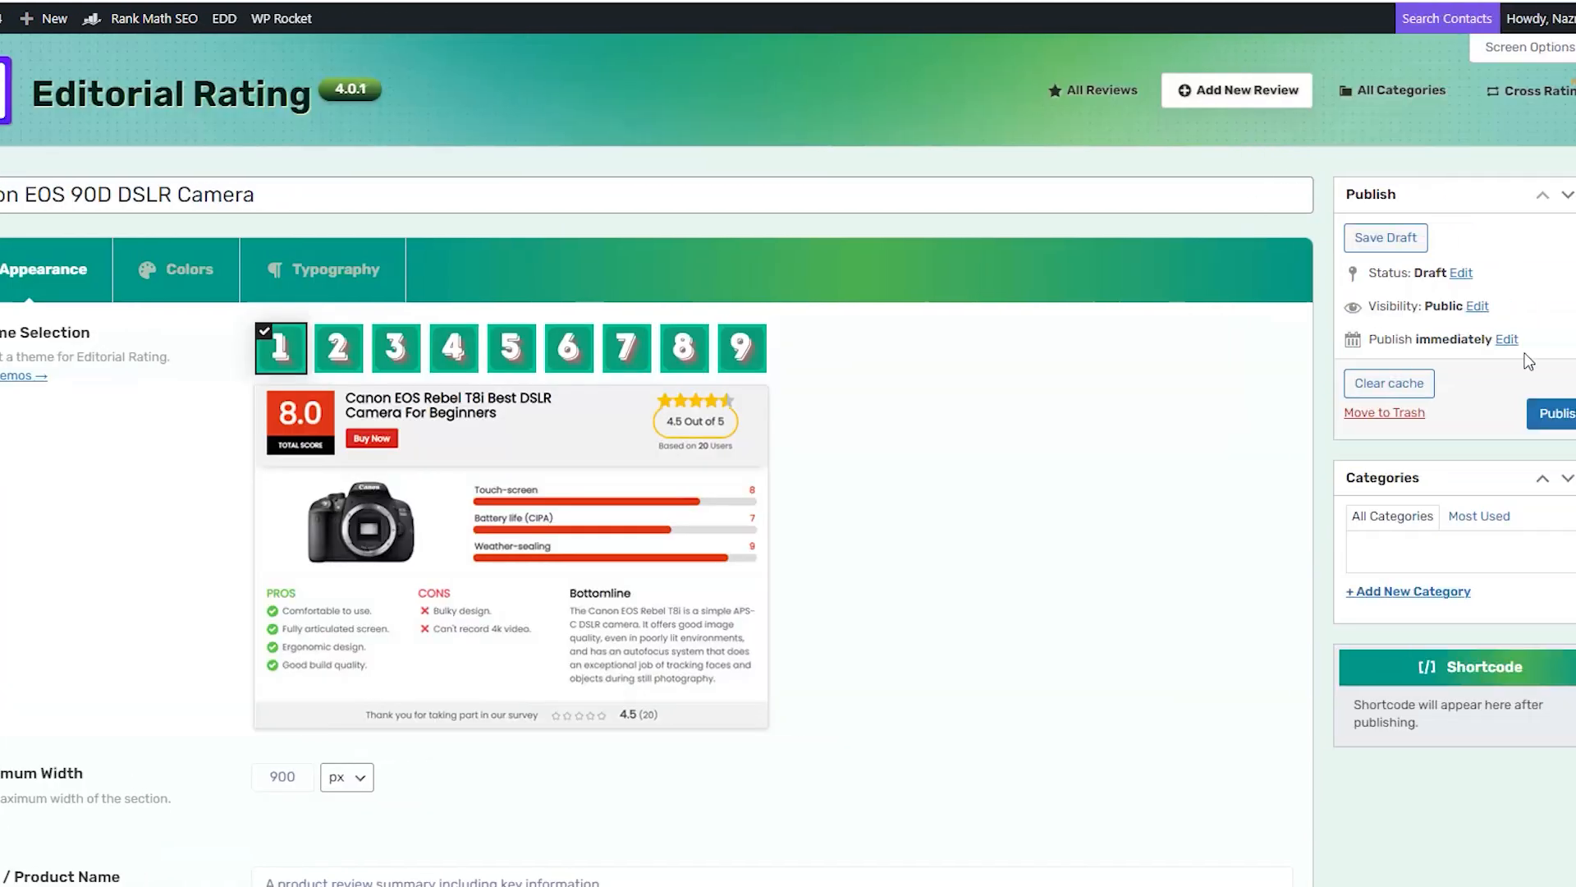
pyautogui.click(1513, 415)
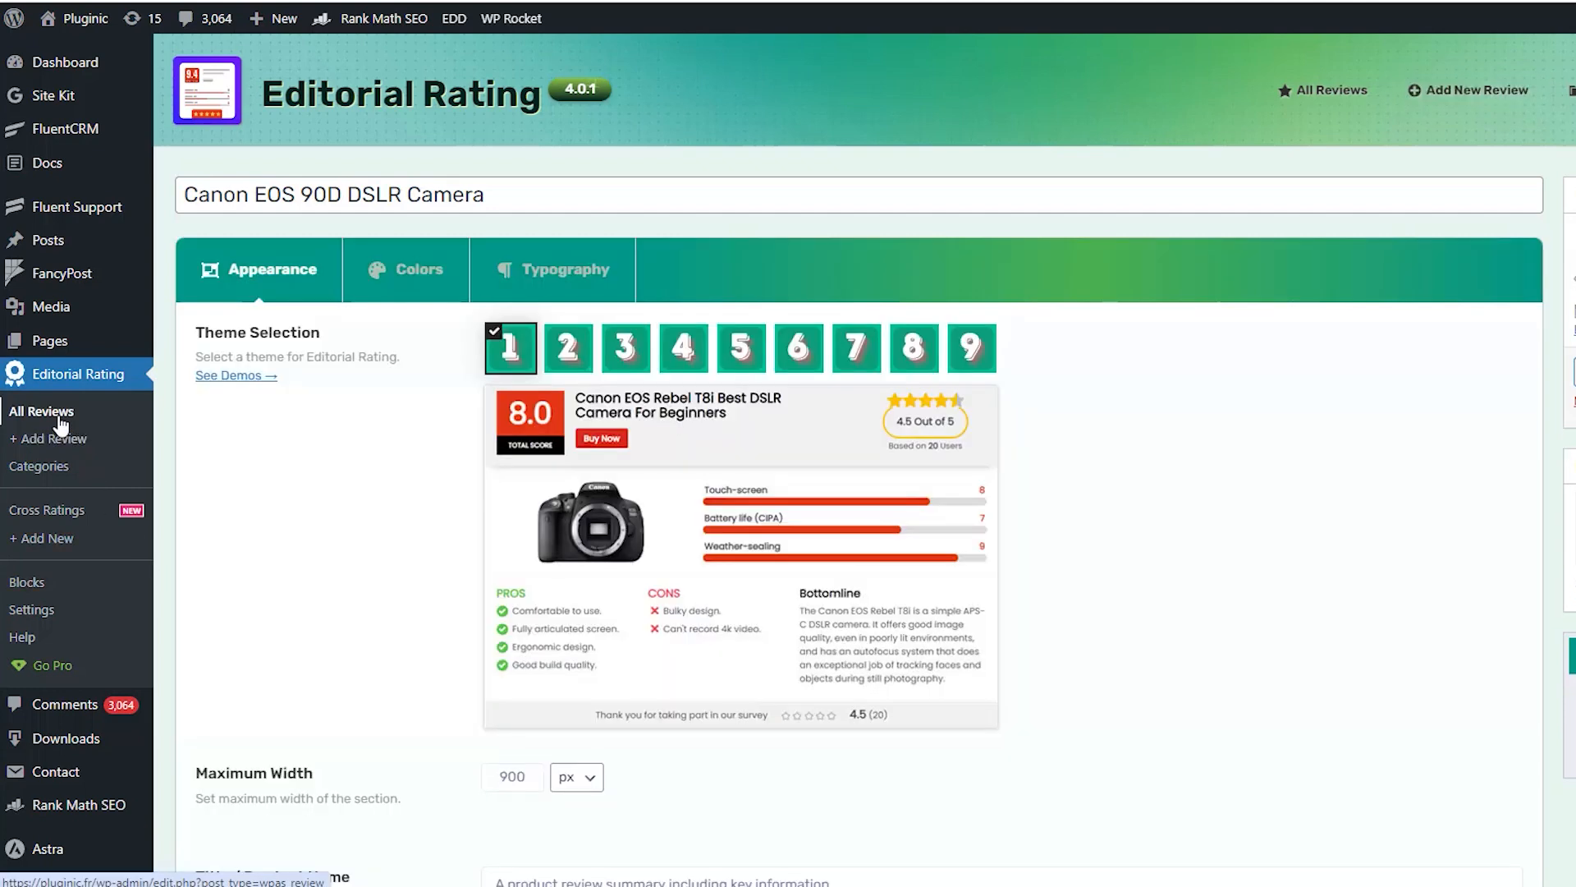
pyautogui.click(59, 423)
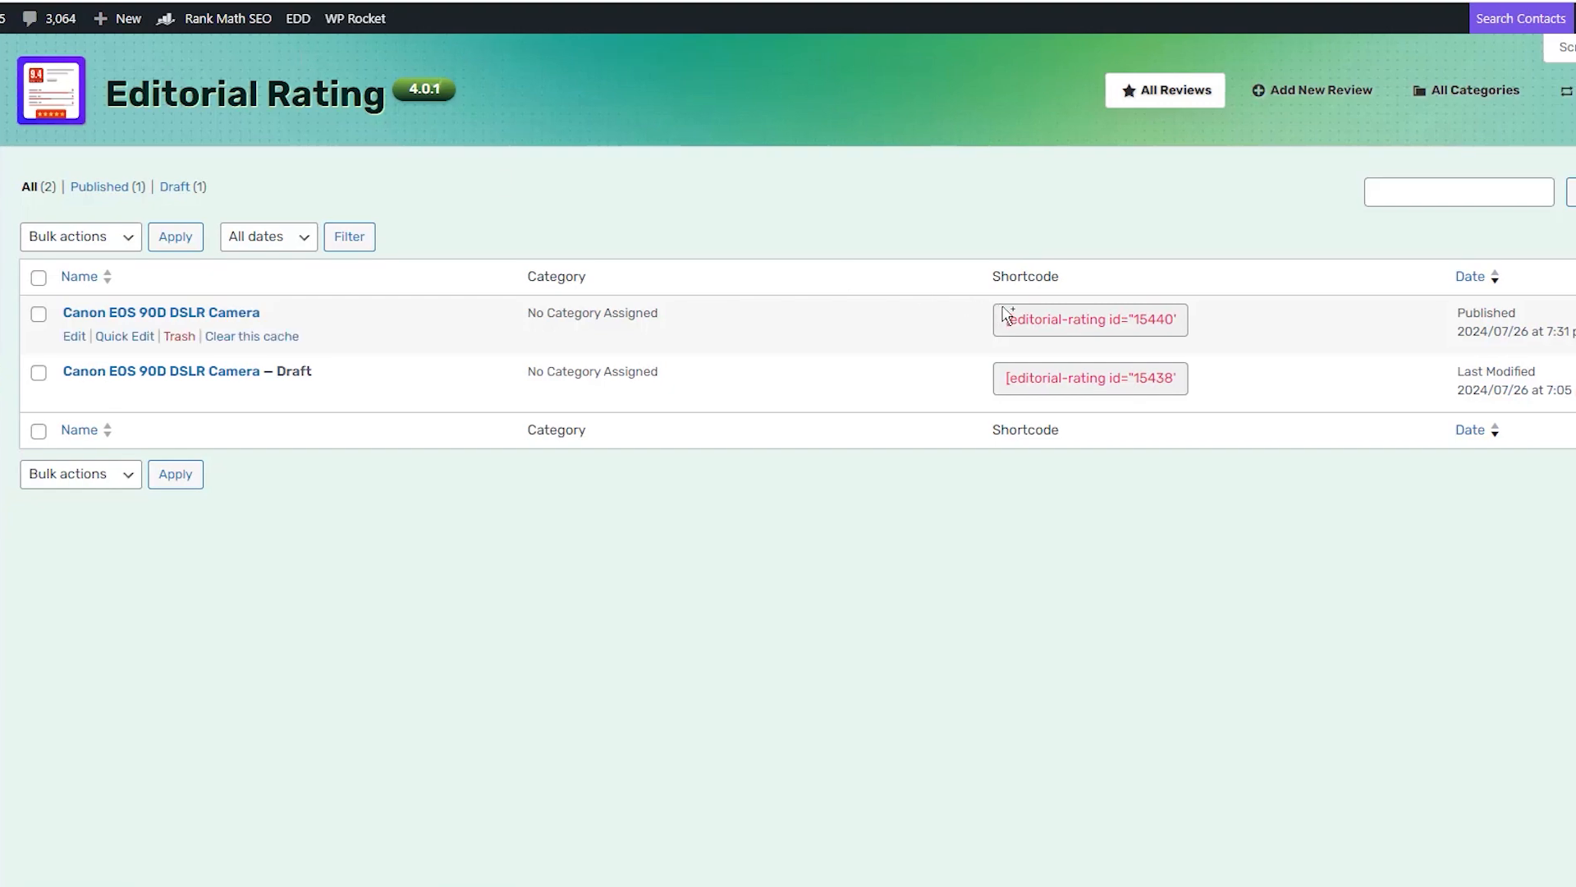
# - Put the published review's shortcode [editorial-rating id="15440"] in a Shortcode block ending the Canon EOS 90D Review page and view the live page
pyautogui.moveTo(1006, 318); pyautogui.dragTo(1193, 320)
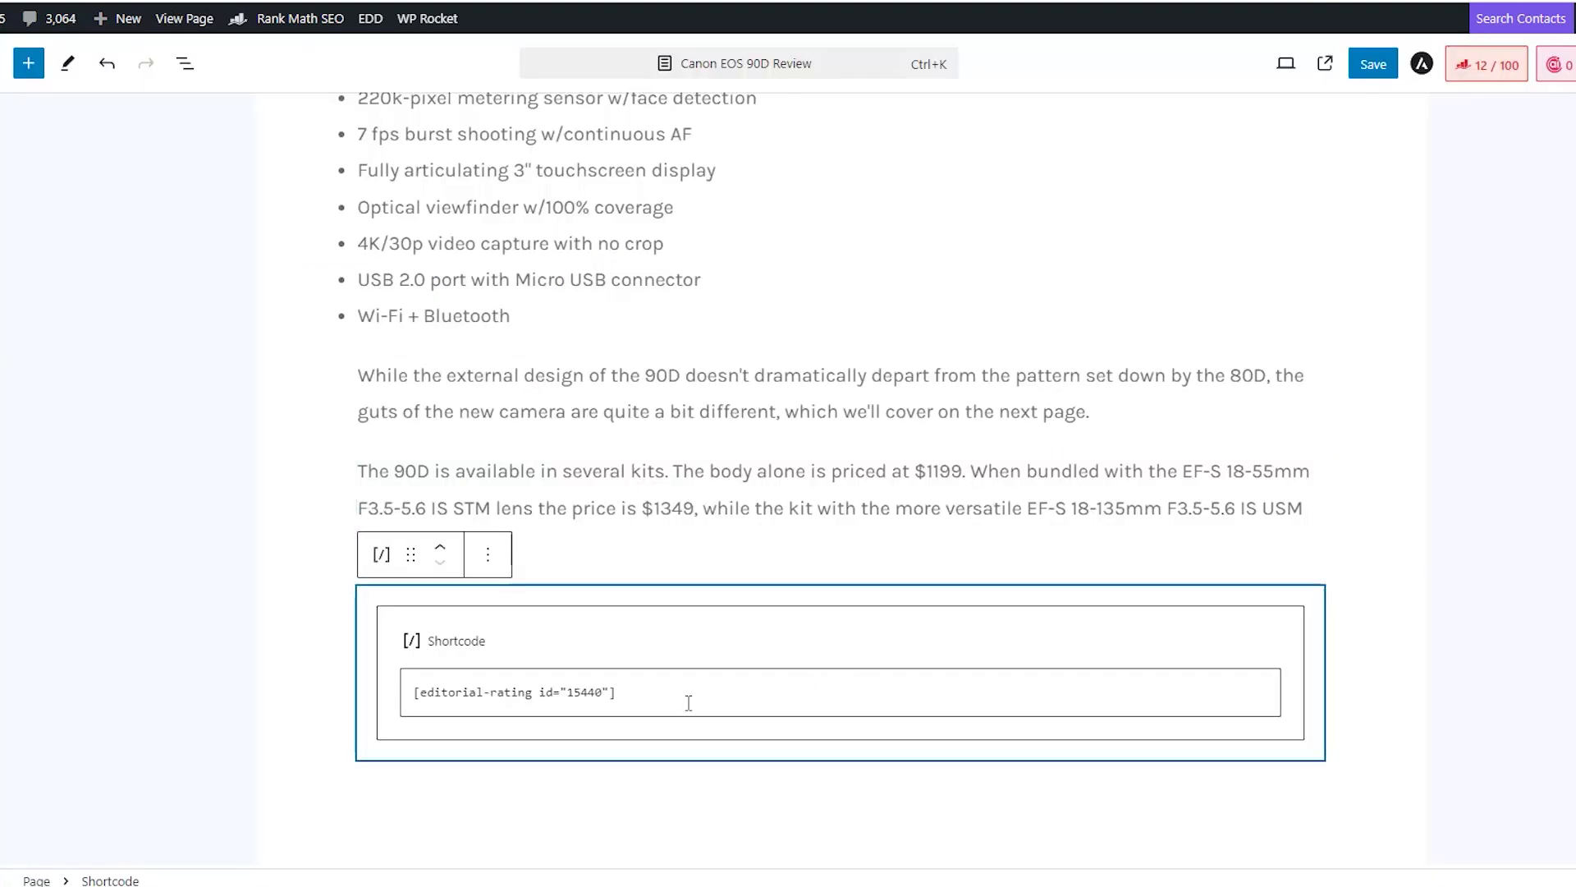
pyautogui.click(670, 698)
pyautogui.moveTo(650, 695); pyautogui.dragTo(414, 694)
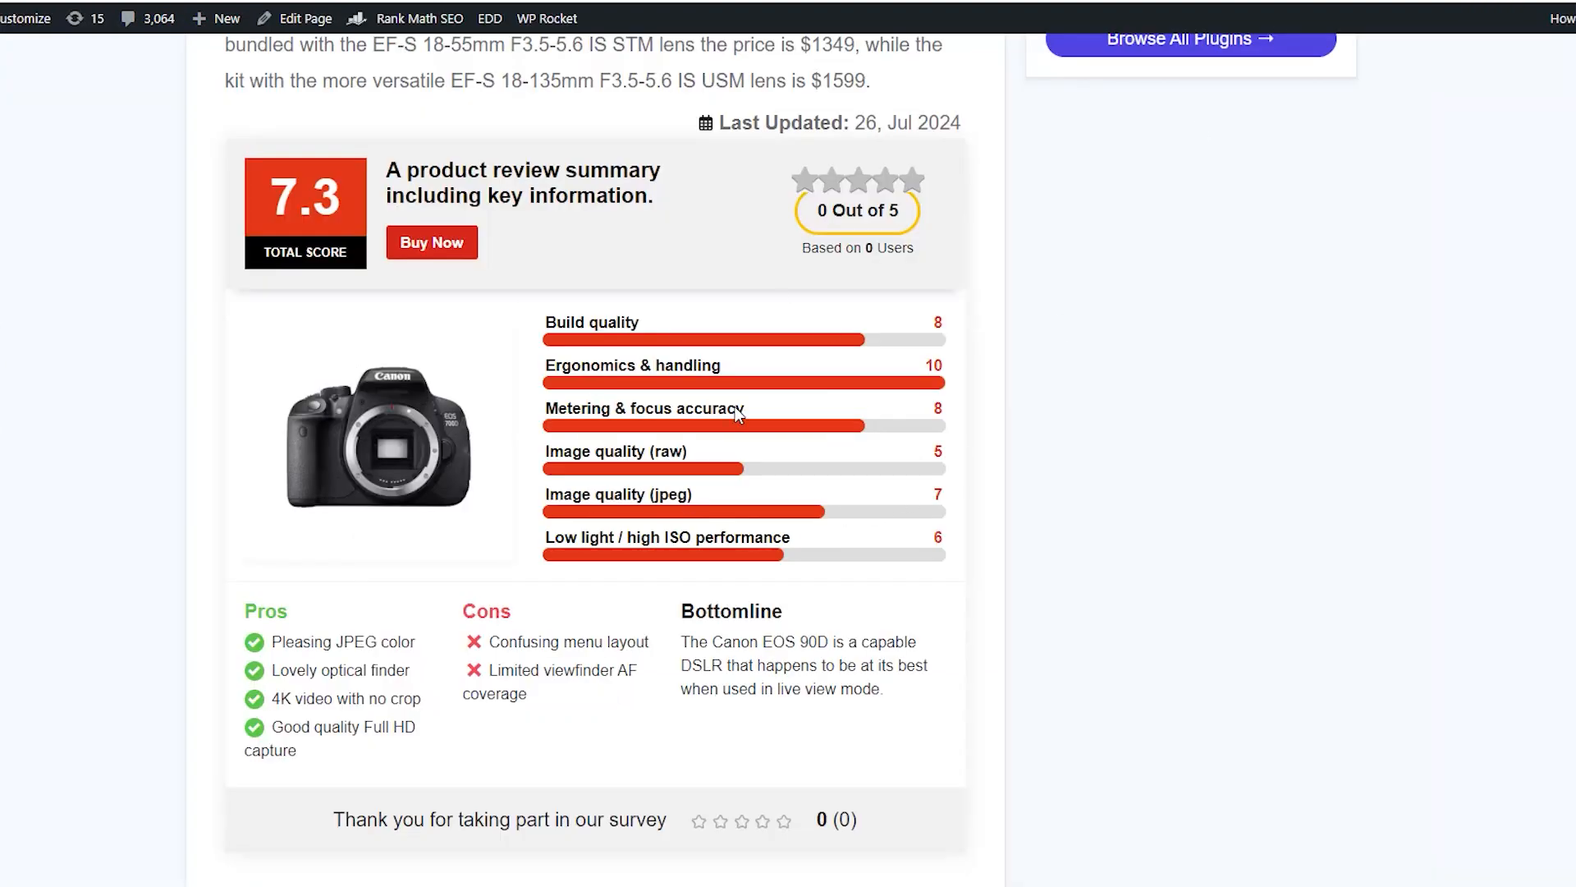
pyautogui.scroll(-1, 736, 406)
pyautogui.scroll(1, 735, 406)
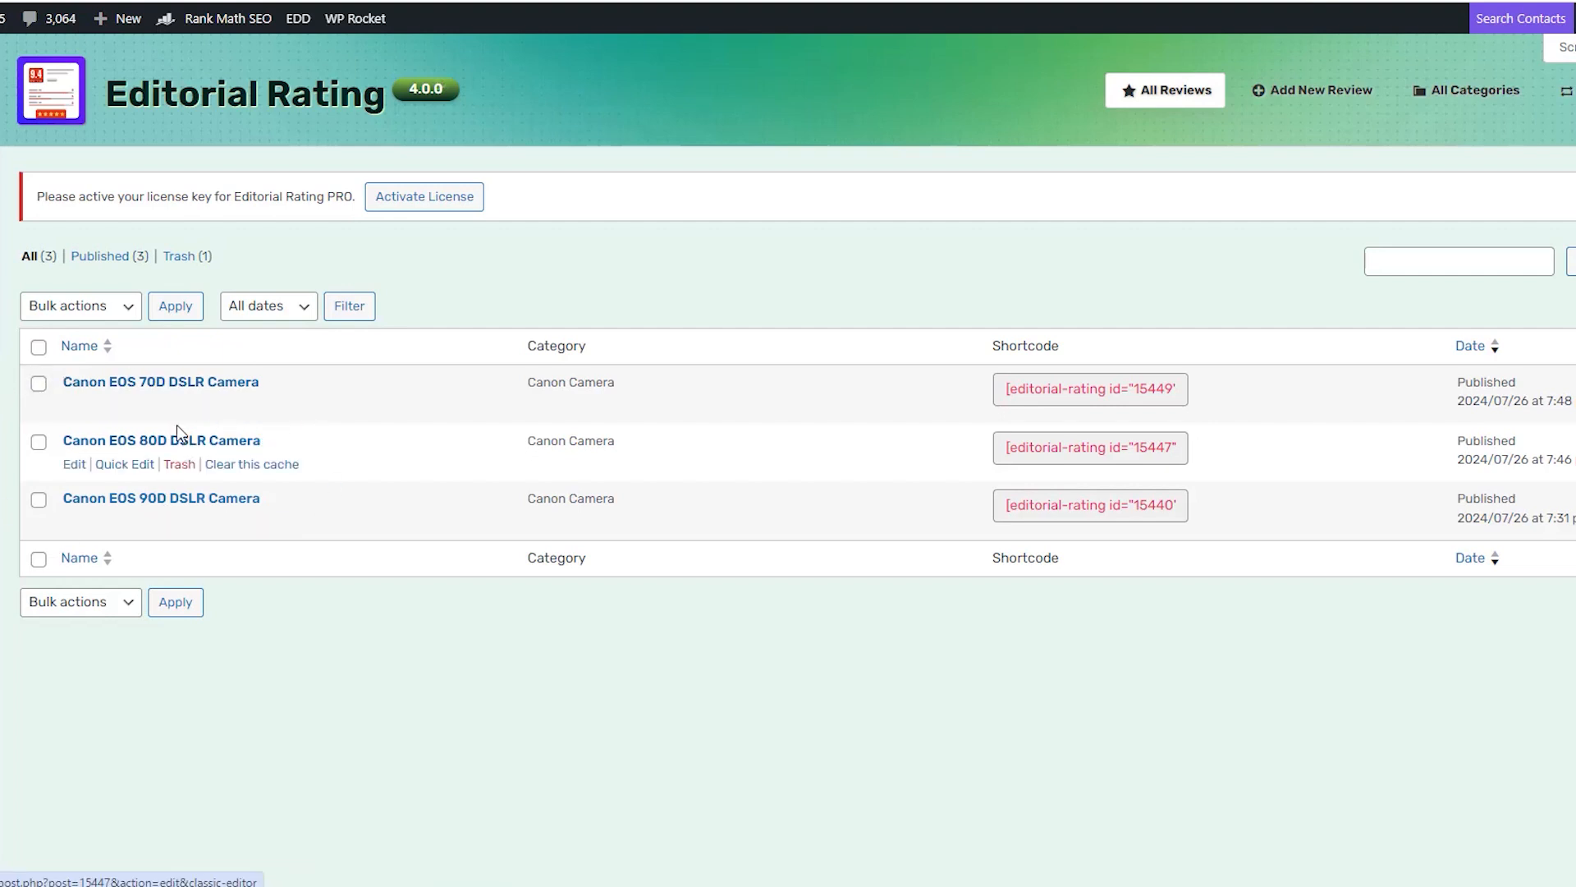
# - Start a new cross rating titled "Canon Camera" and set its rating category to Canon Camera
pyautogui.doubleClick(82, 383)
pyautogui.hotkey('ctrl', 'c')
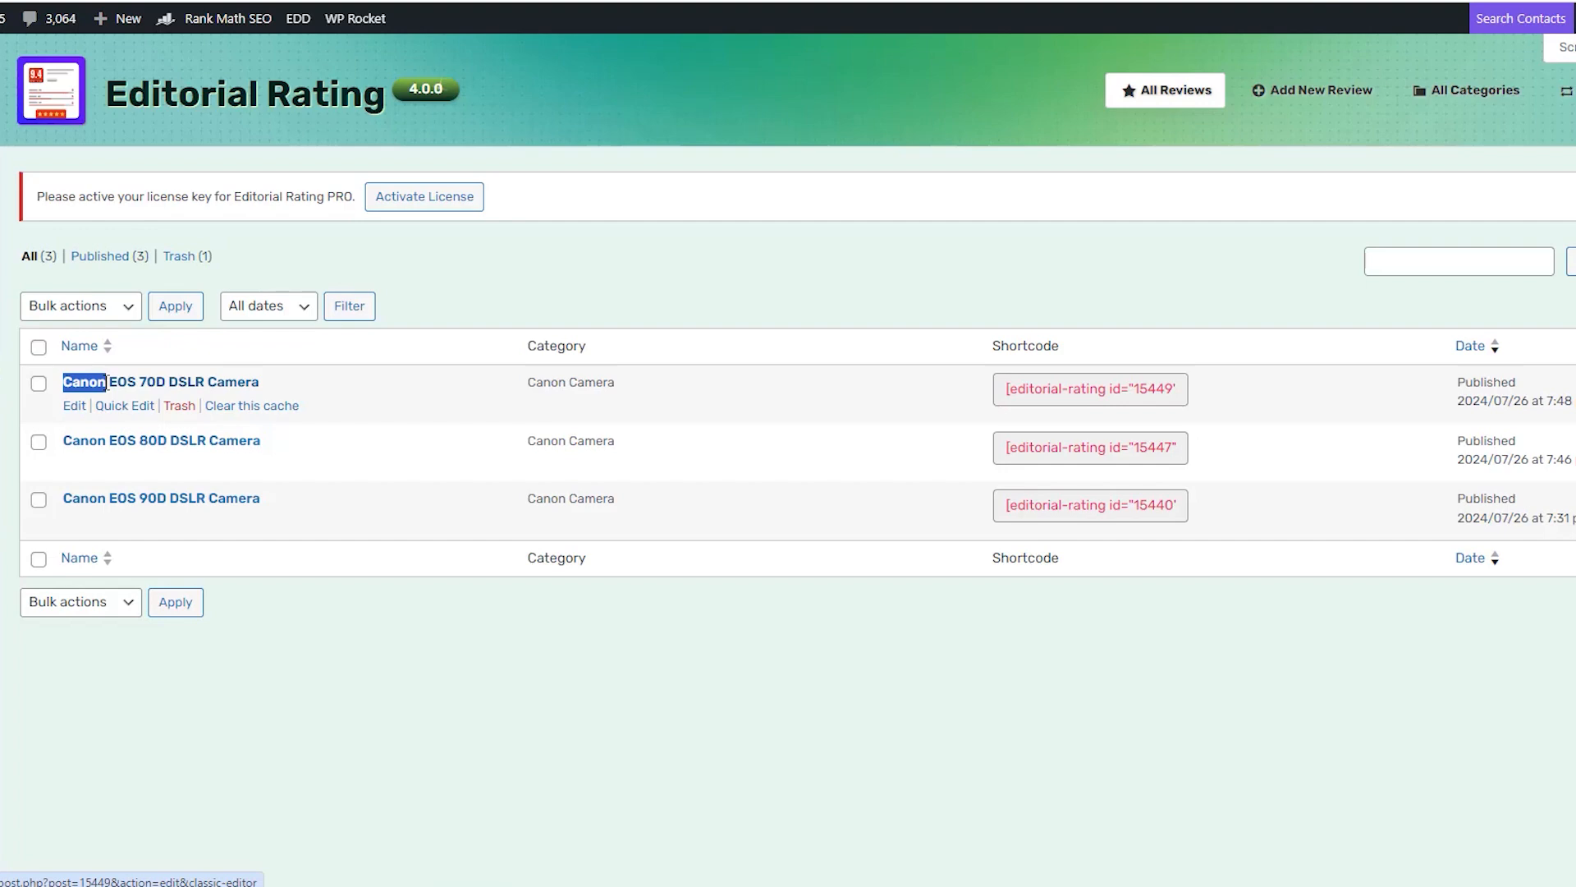
pyautogui.click(879, 678)
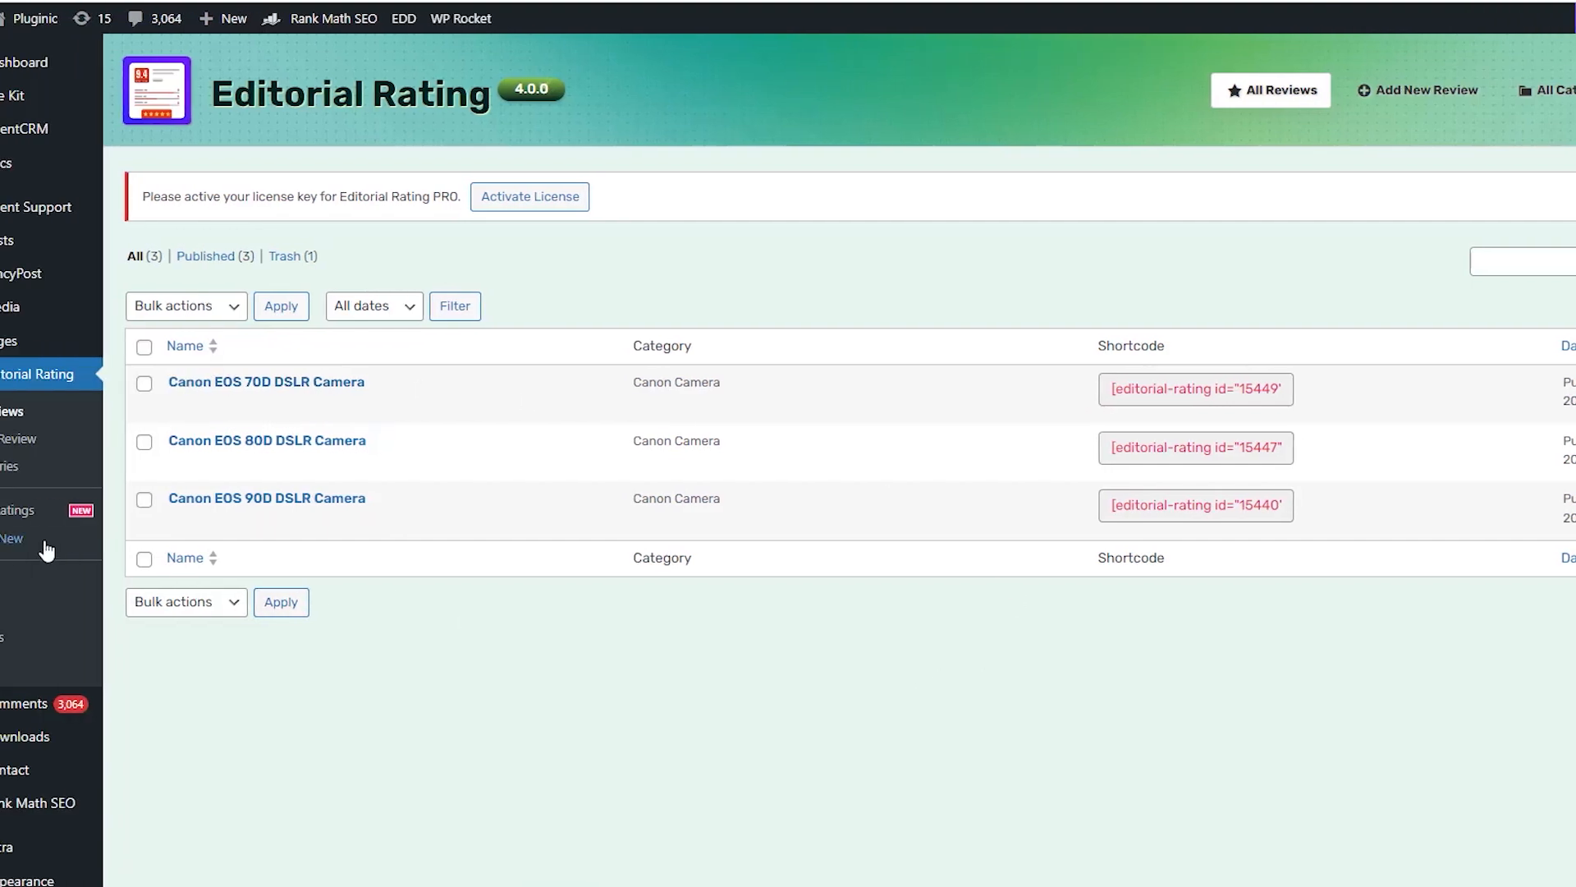
pyautogui.click(55, 540)
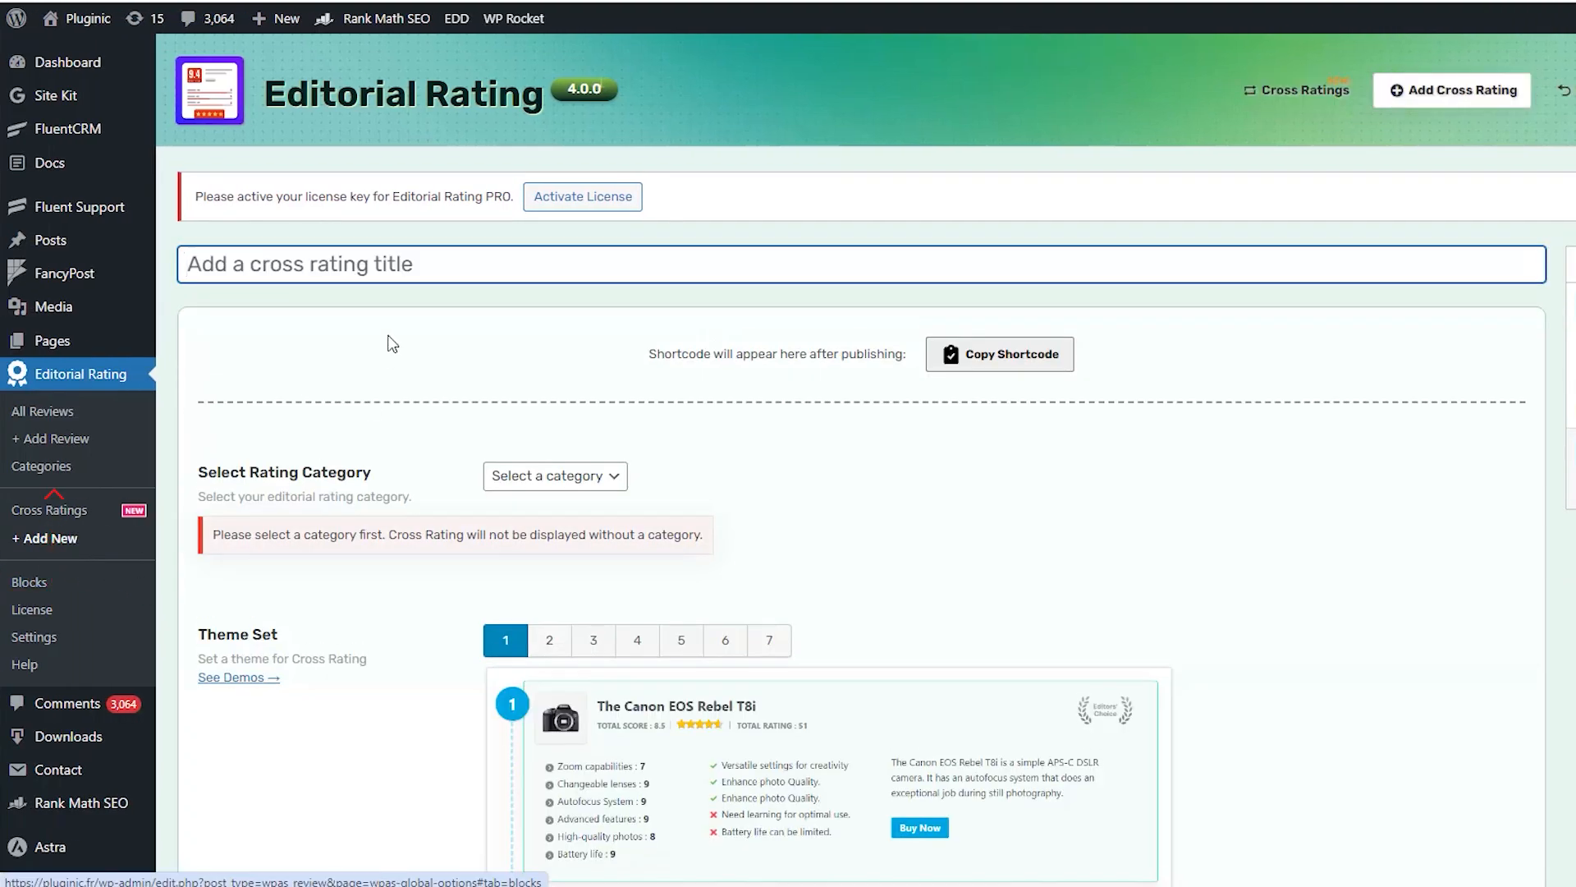
pyautogui.hotkey('ctrl', 'v')
pyautogui.write('Camera')
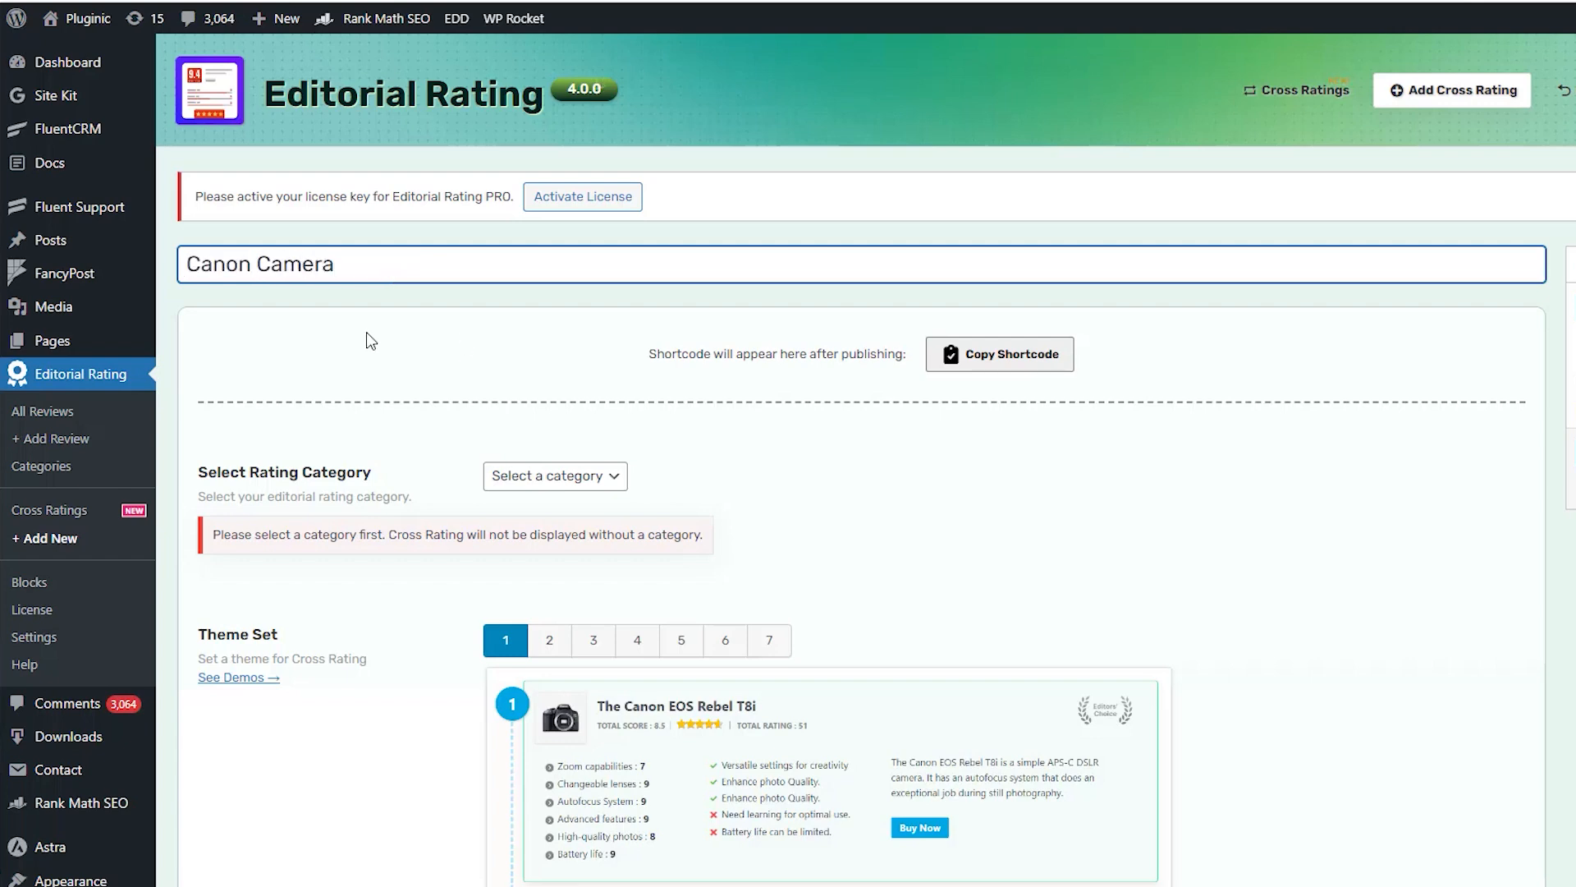
pyautogui.click(535, 373)
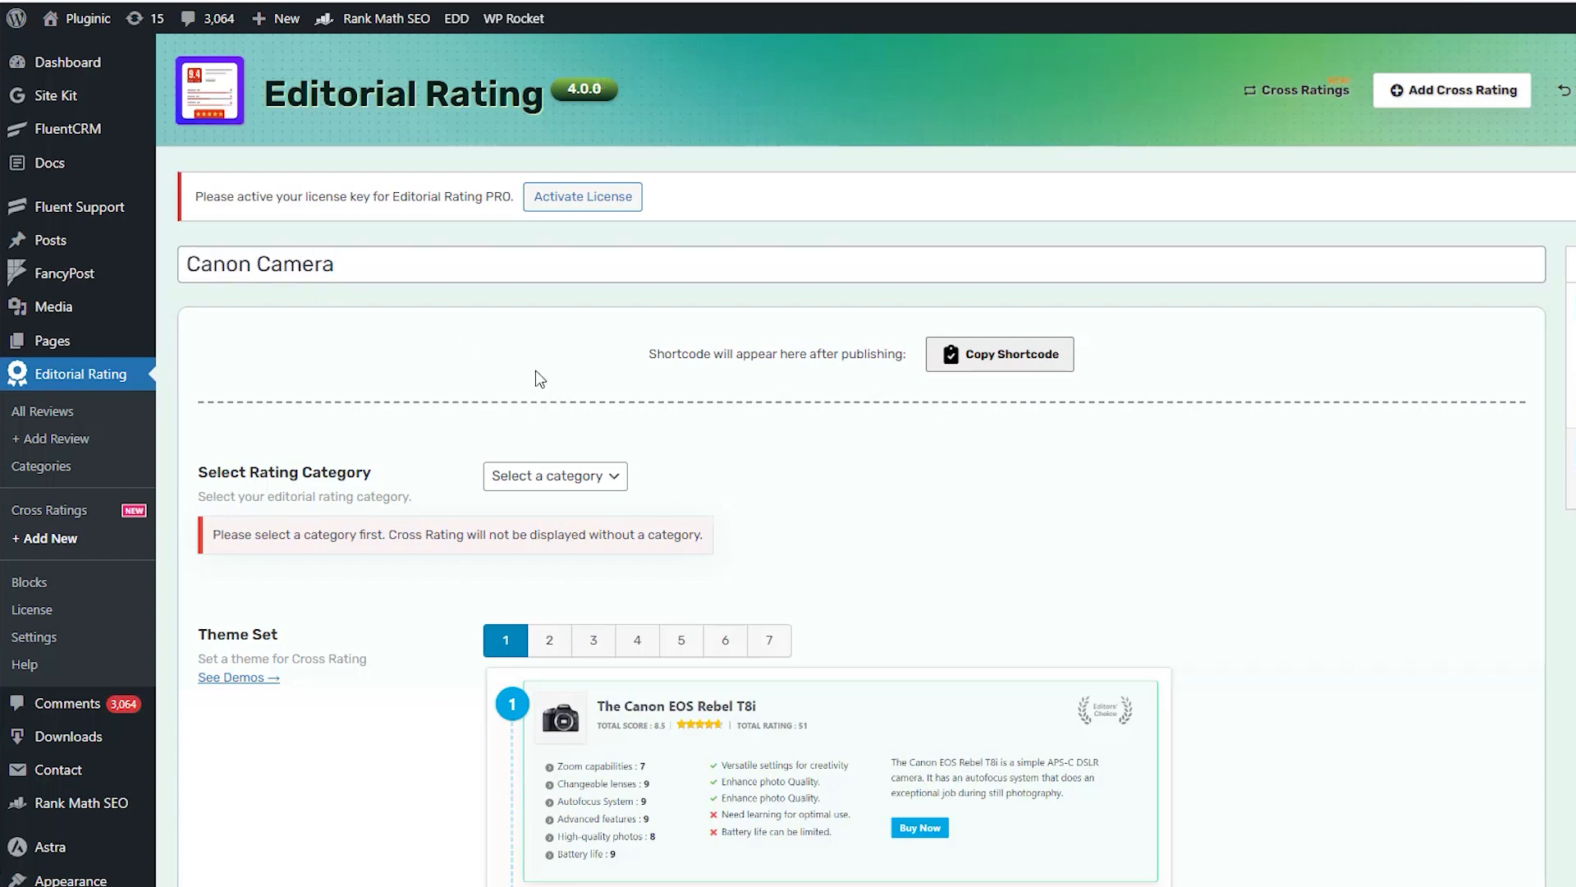
pyautogui.click(515, 484)
pyautogui.click(529, 519)
# - Preview cross rating theme sets 2 through 7 and return to theme set 1
pyautogui.scroll(-3, 438, 589)
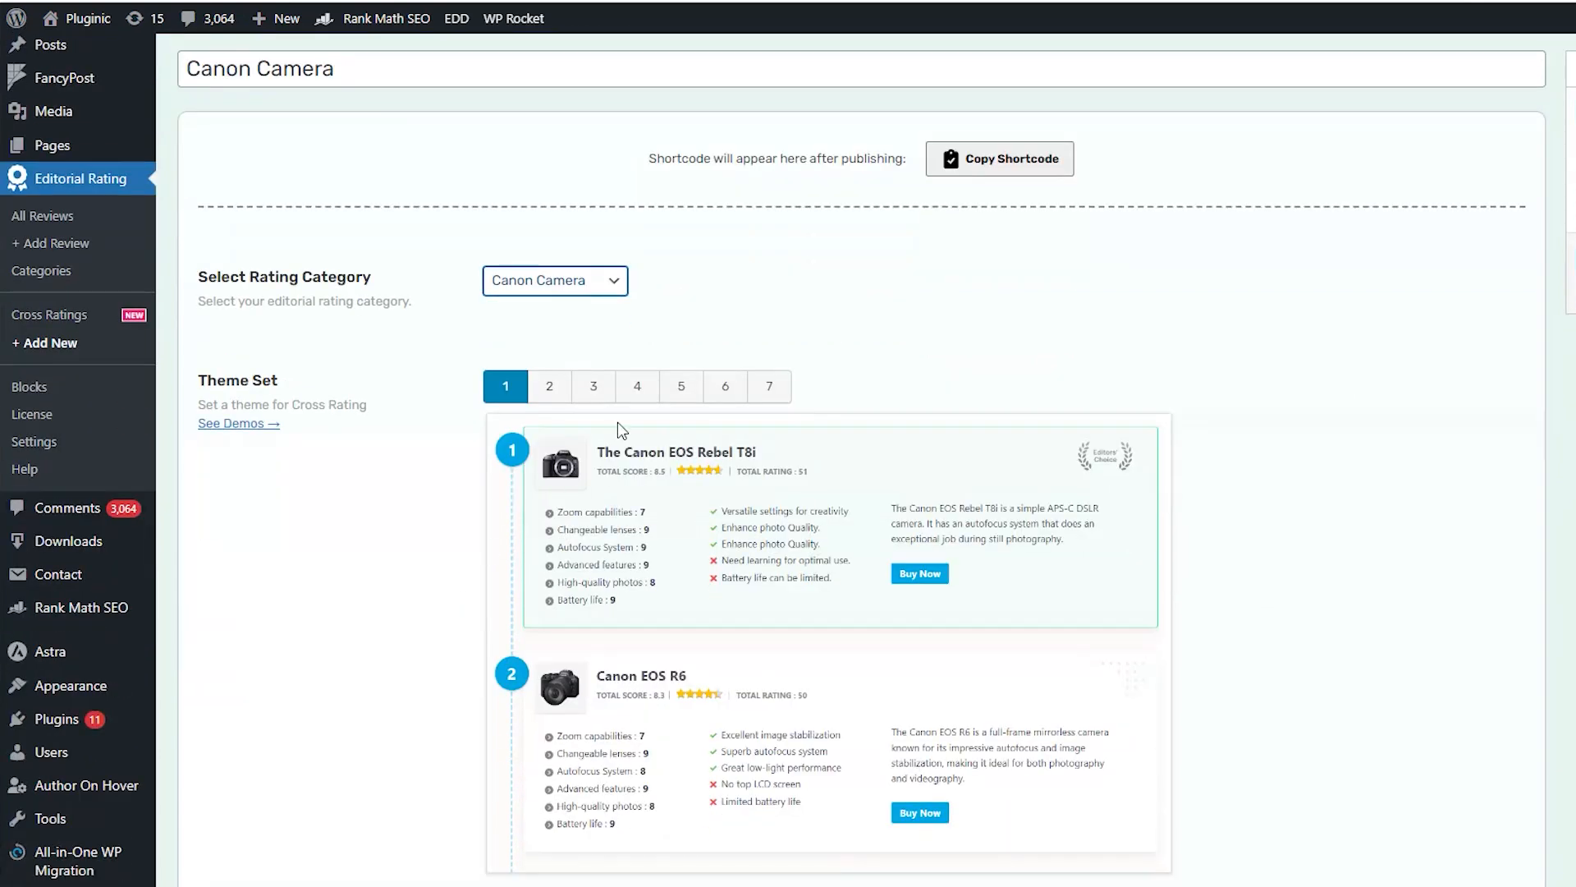
pyautogui.click(554, 393)
pyautogui.click(594, 392)
pyautogui.click(637, 393)
pyautogui.click(682, 393)
pyautogui.click(725, 393)
pyautogui.click(770, 392)
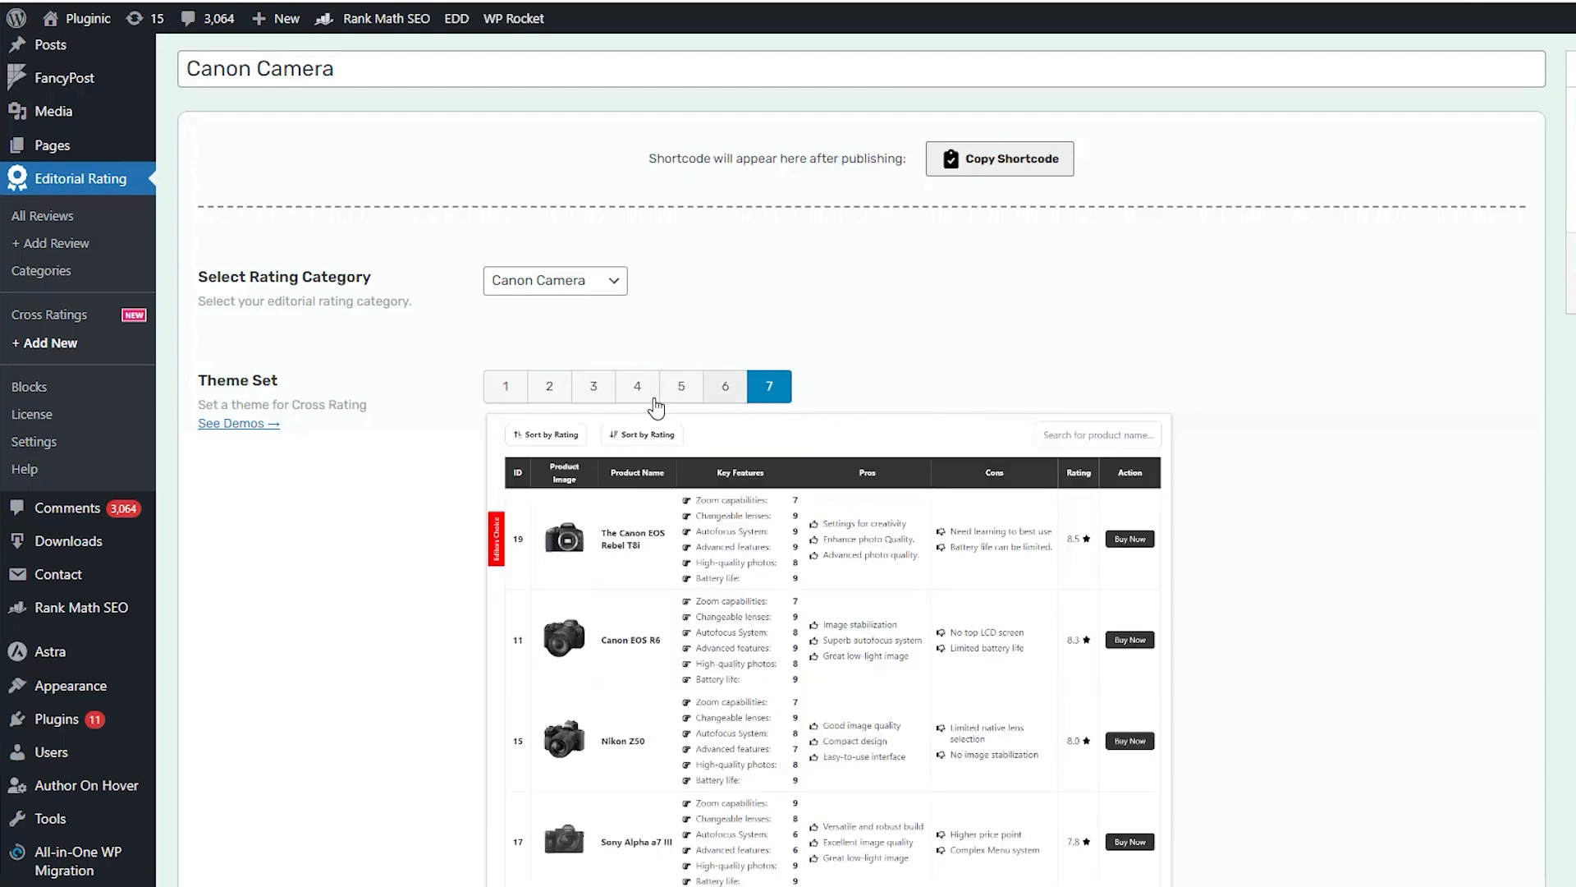
pyautogui.click(506, 385)
pyautogui.scroll(-3, 271, 229)
pyautogui.moveTo(206, 185); pyautogui.dragTo(283, 191)
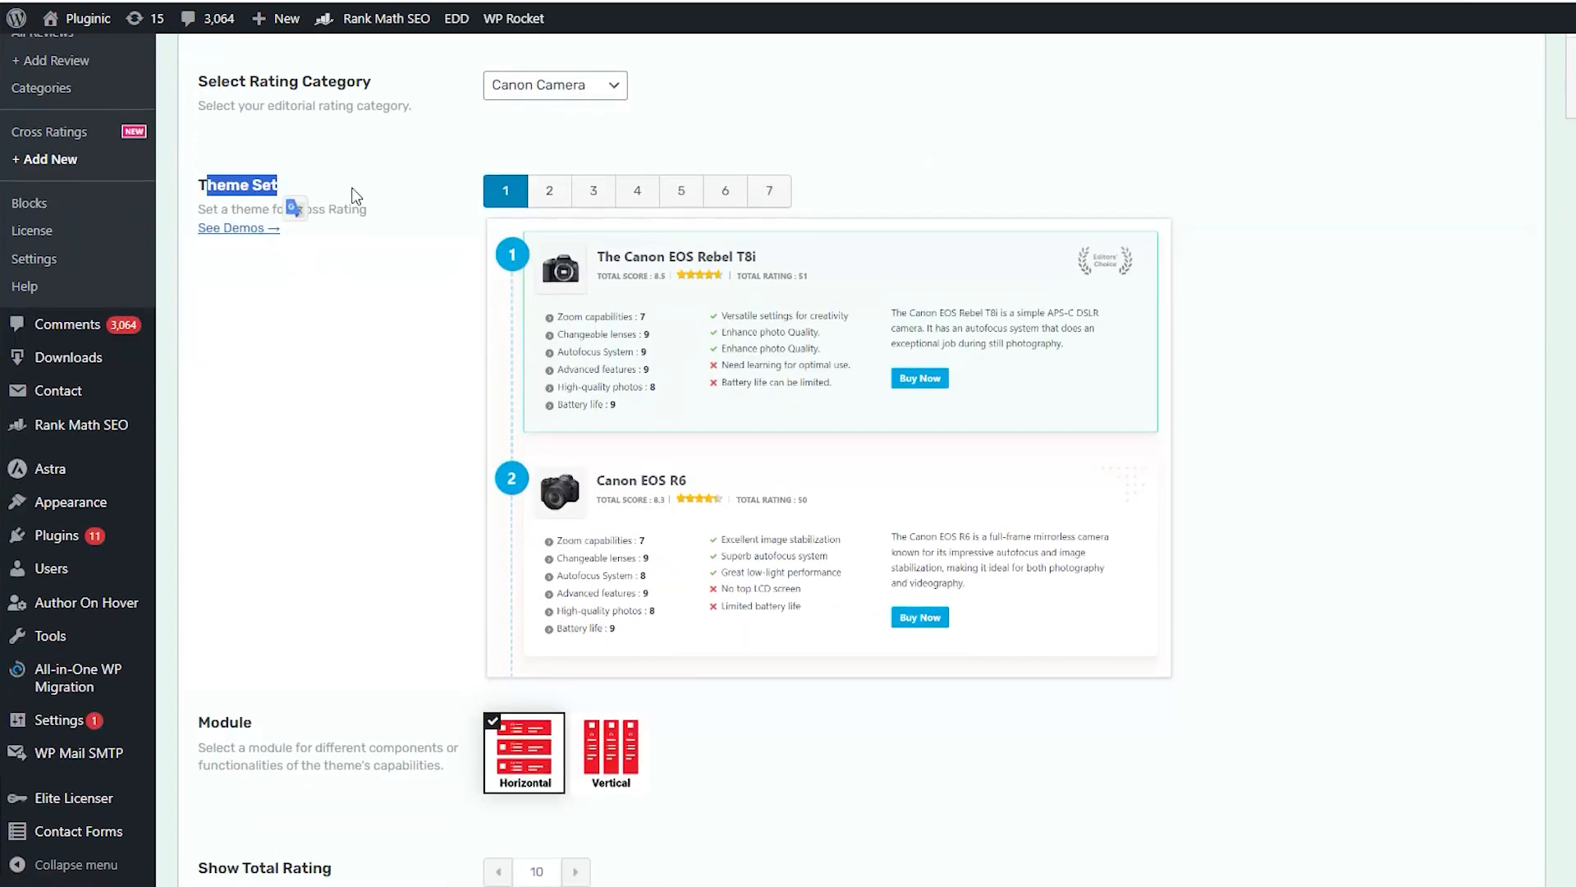
pyautogui.click(549, 197)
pyautogui.click(594, 197)
pyautogui.click(637, 197)
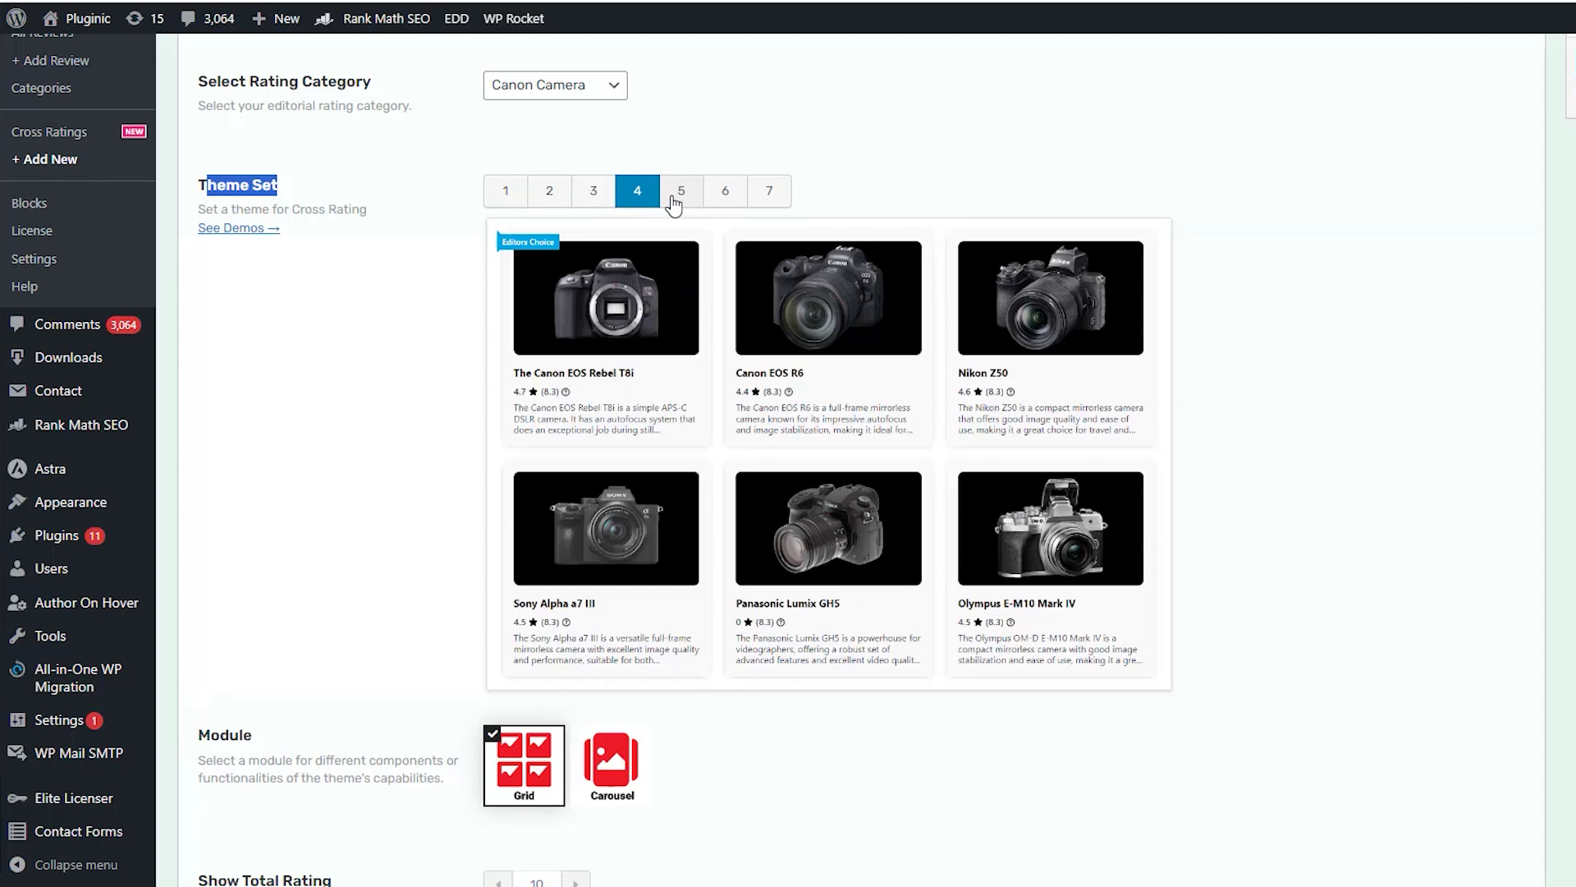
pyautogui.click(681, 197)
pyautogui.click(725, 197)
pyautogui.click(769, 197)
pyautogui.click(506, 197)
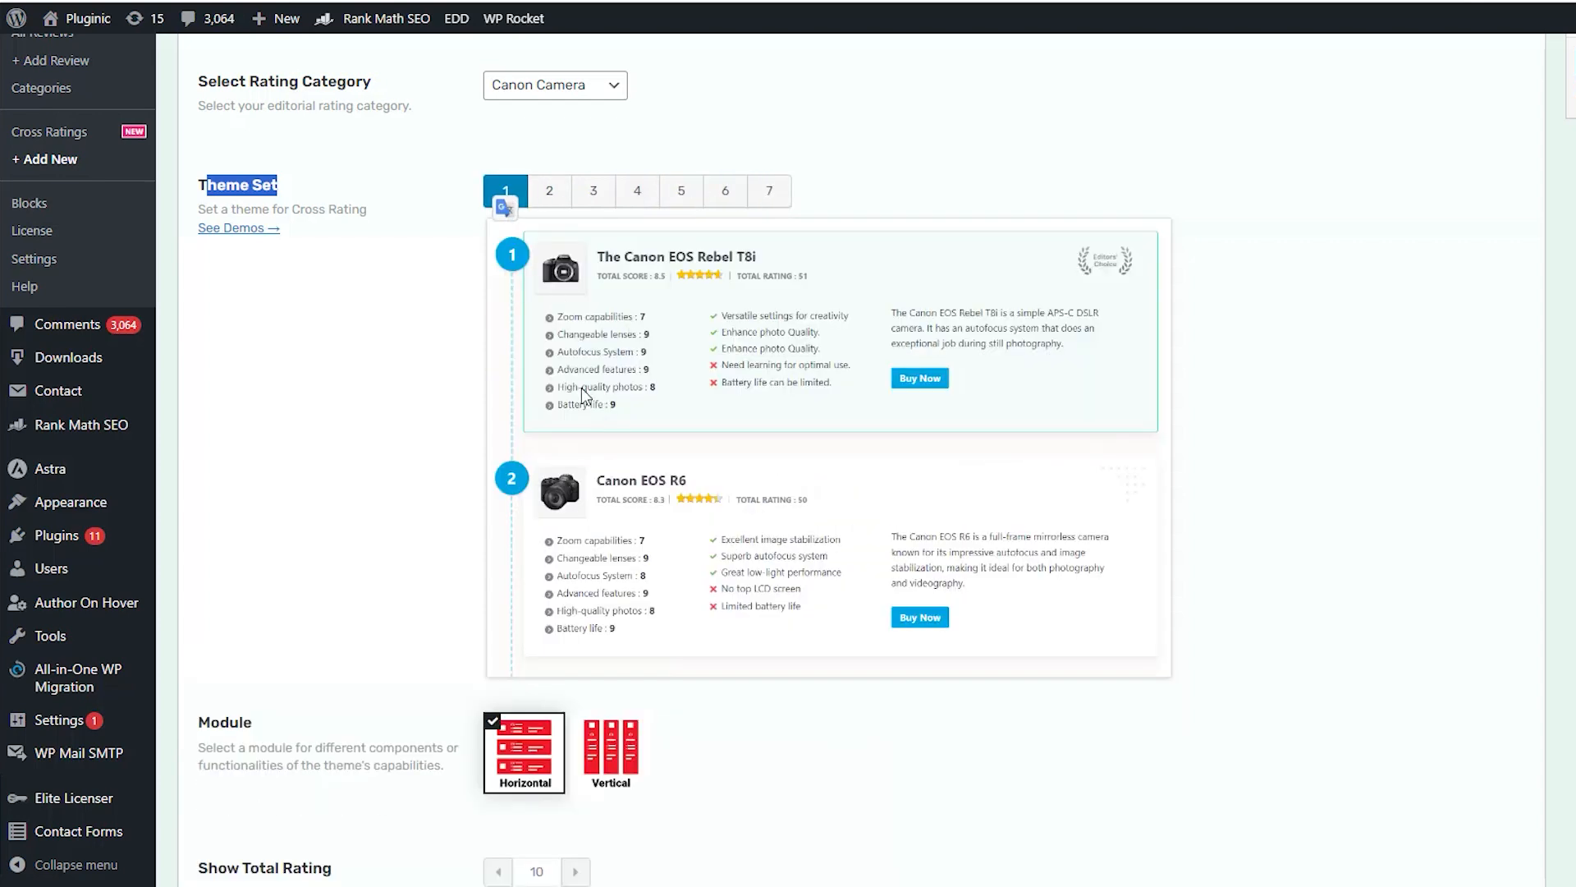
pyautogui.click(395, 404)
# - Review the cross rating's module, total rating, show/hide and brand color options
pyautogui.scroll(-3, 396, 404)
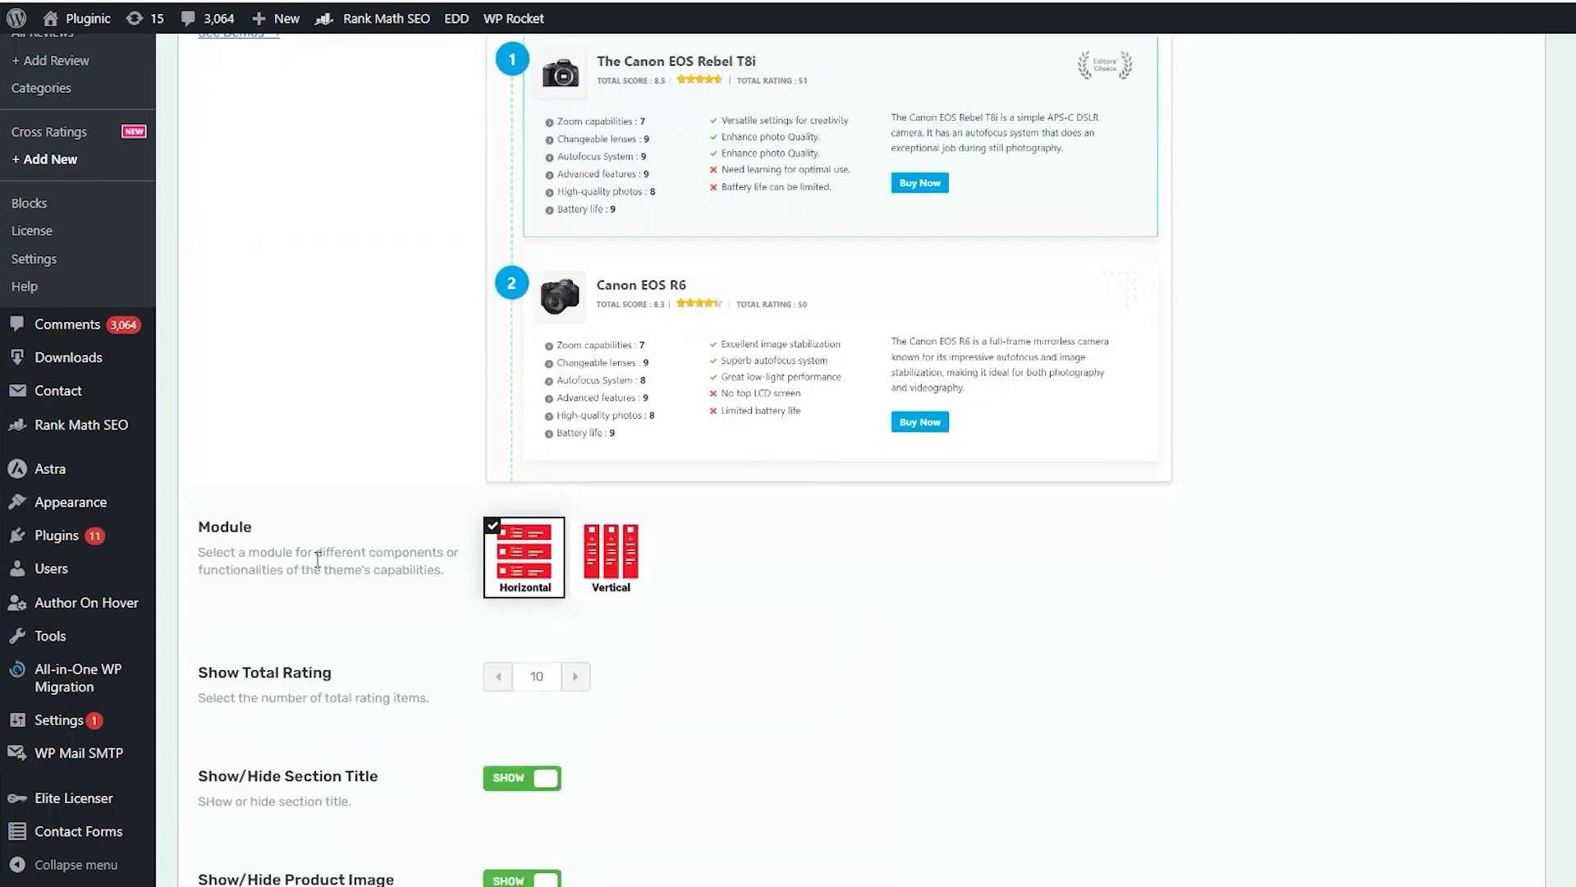
pyautogui.scroll(-3, 317, 559)
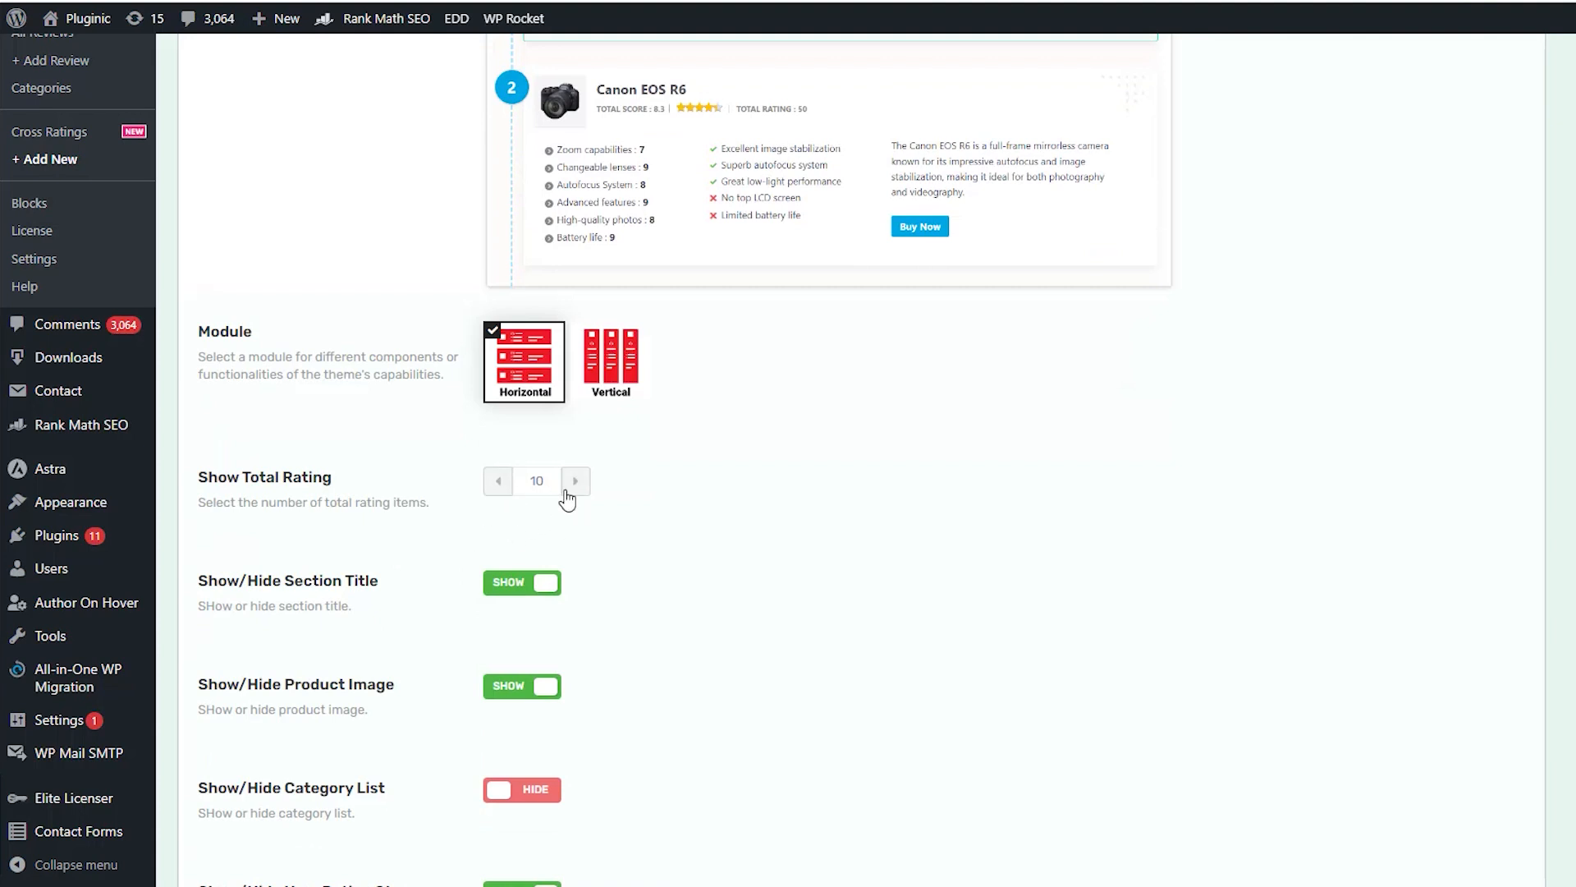
pyautogui.scroll(-2, 492, 560)
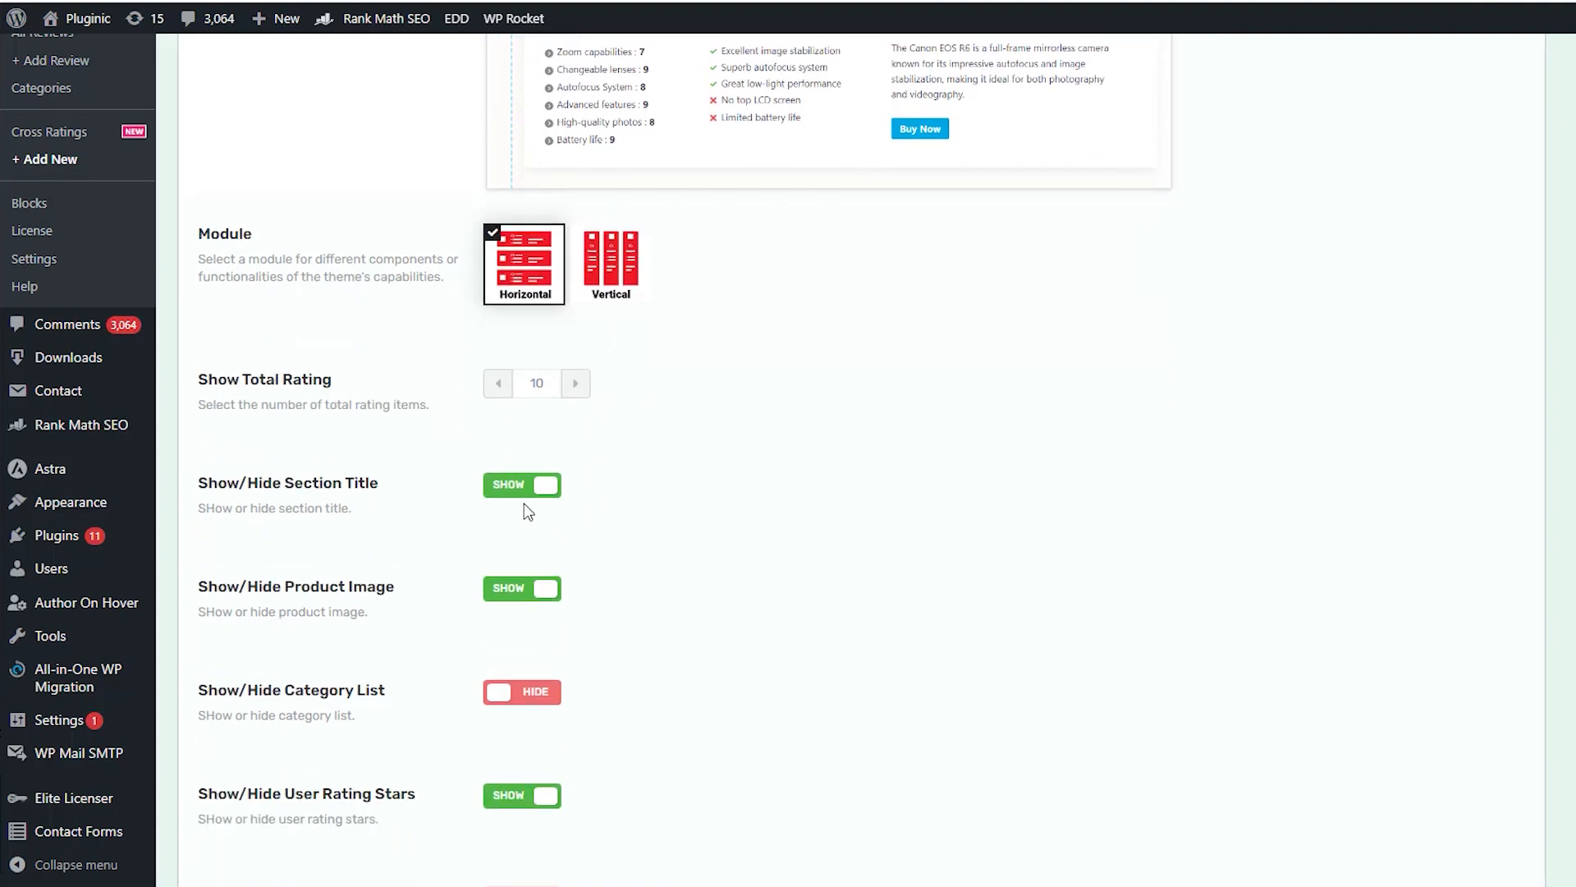
pyautogui.scroll(-3, 535, 528)
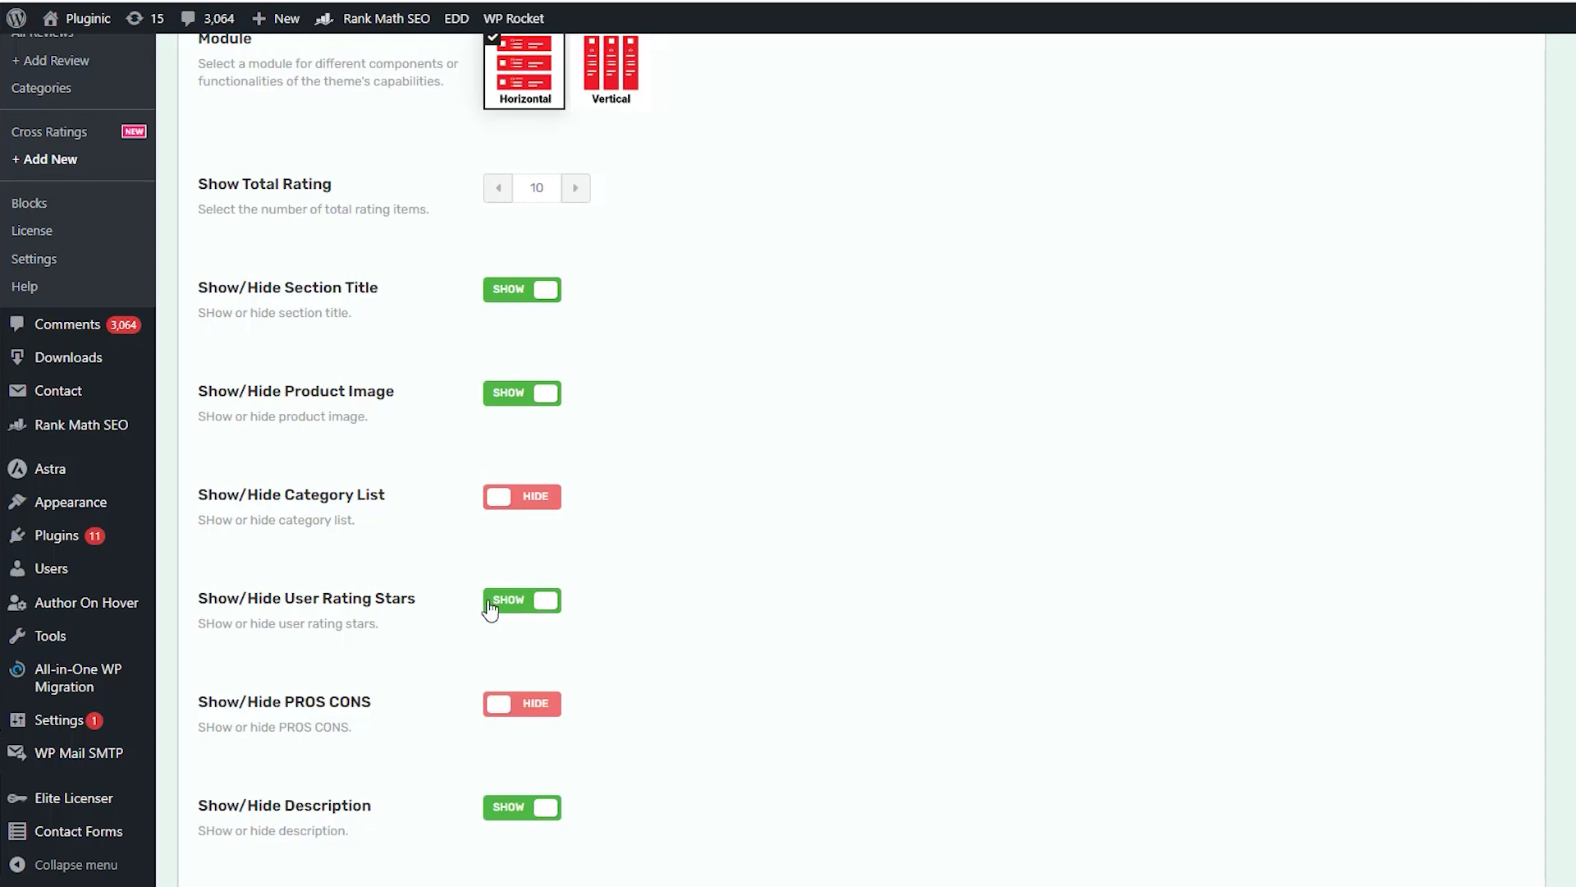
pyautogui.scroll(-2, 489, 641)
pyautogui.scroll(5, 490, 641)
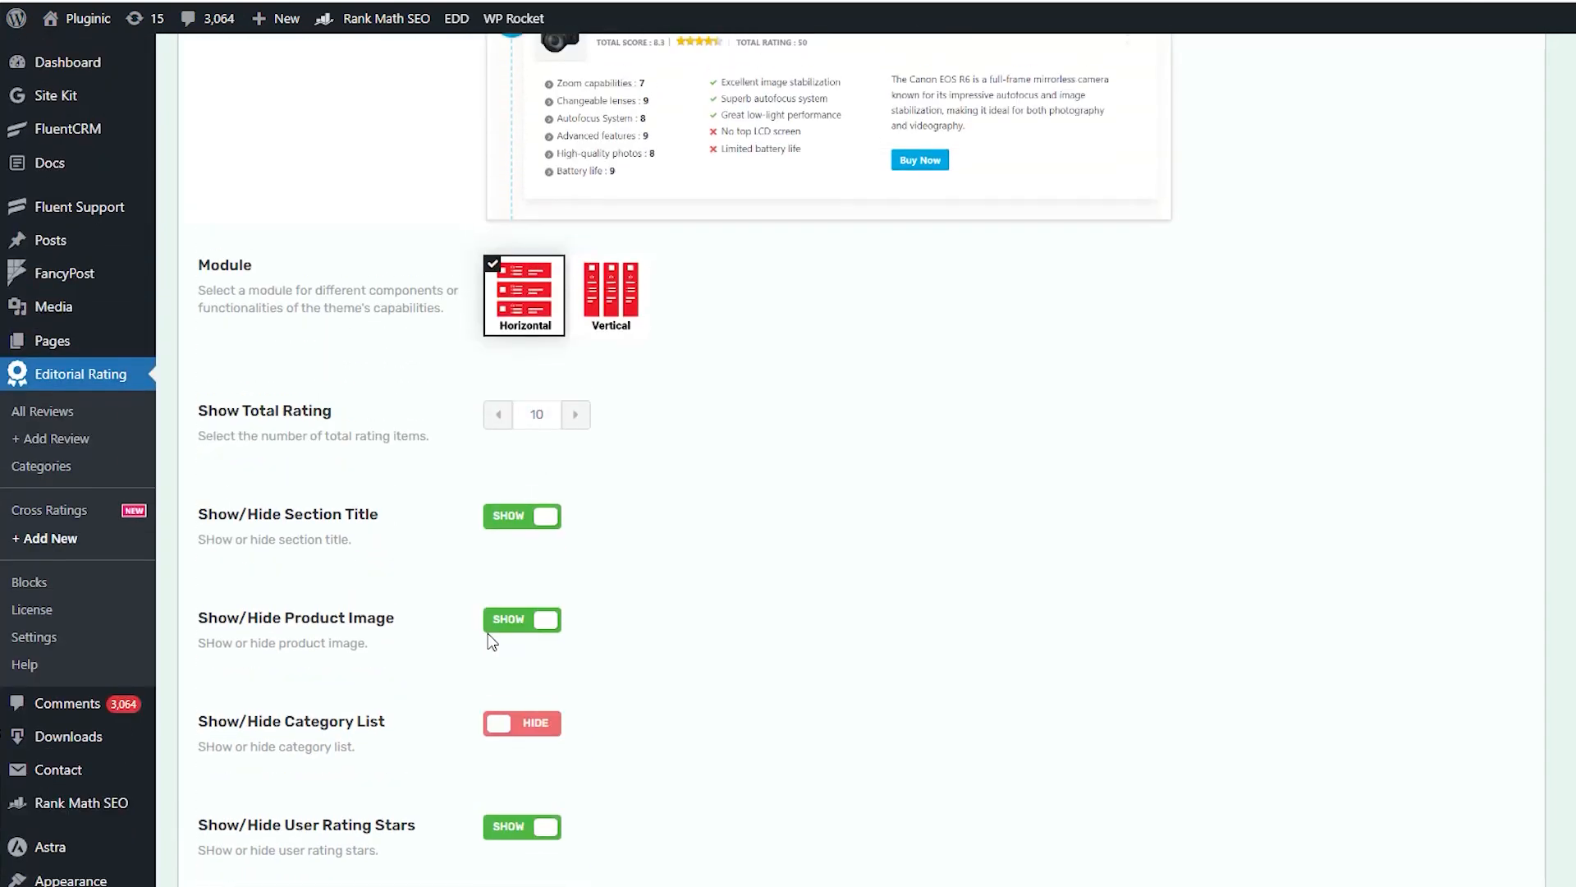
pyautogui.scroll(-5, 496, 640)
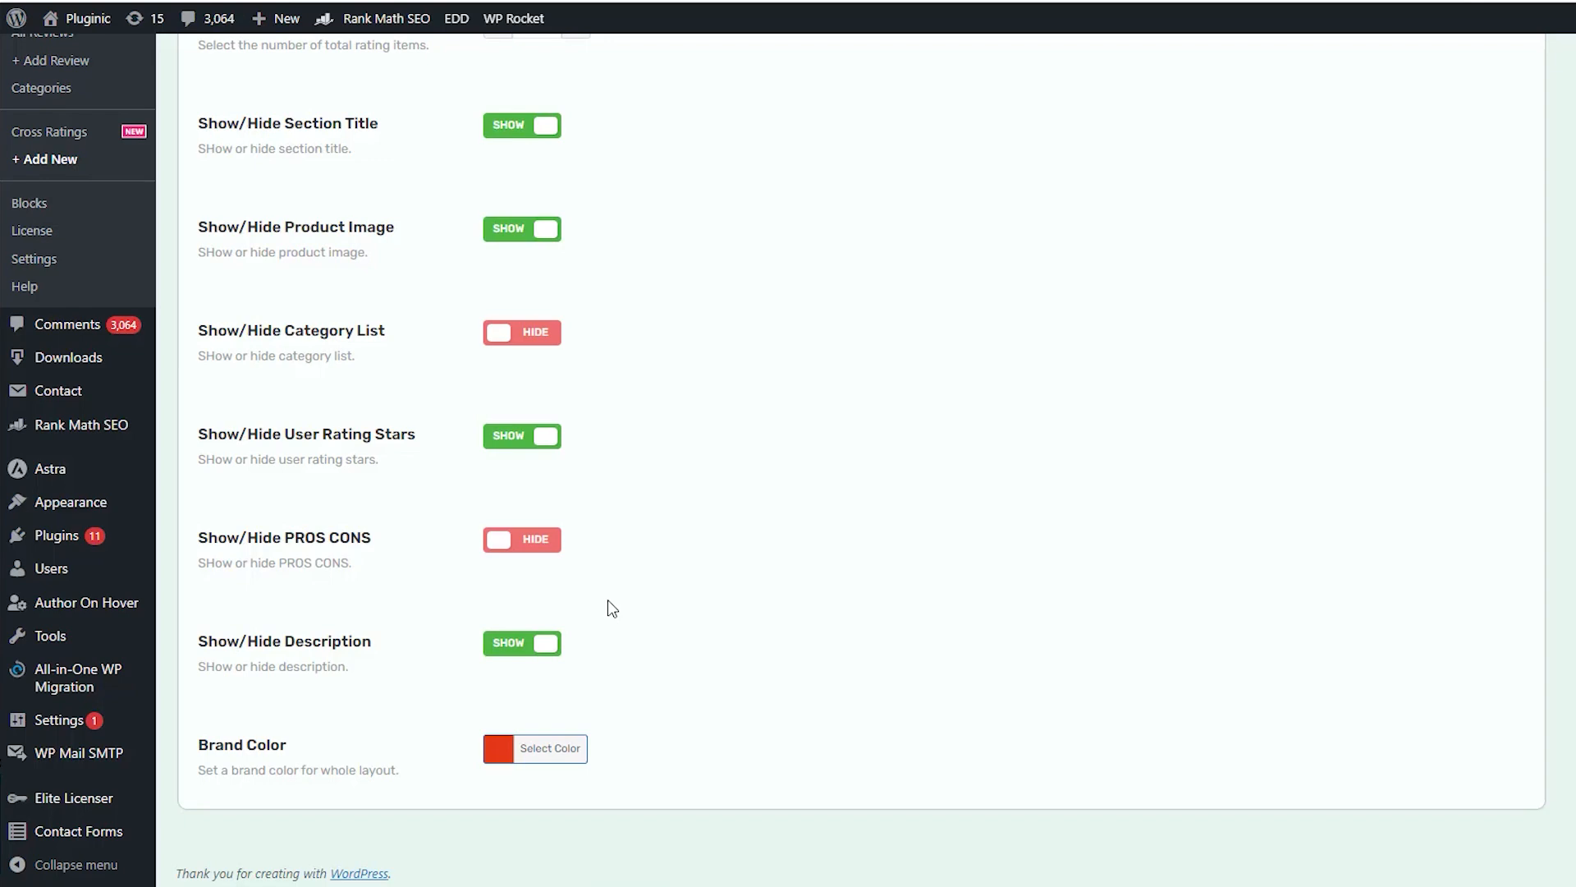
pyautogui.scroll(1, 610, 603)
pyautogui.scroll(1, 607, 600)
pyautogui.scroll(-2, 607, 600)
pyautogui.click(526, 755)
pyautogui.click(854, 631)
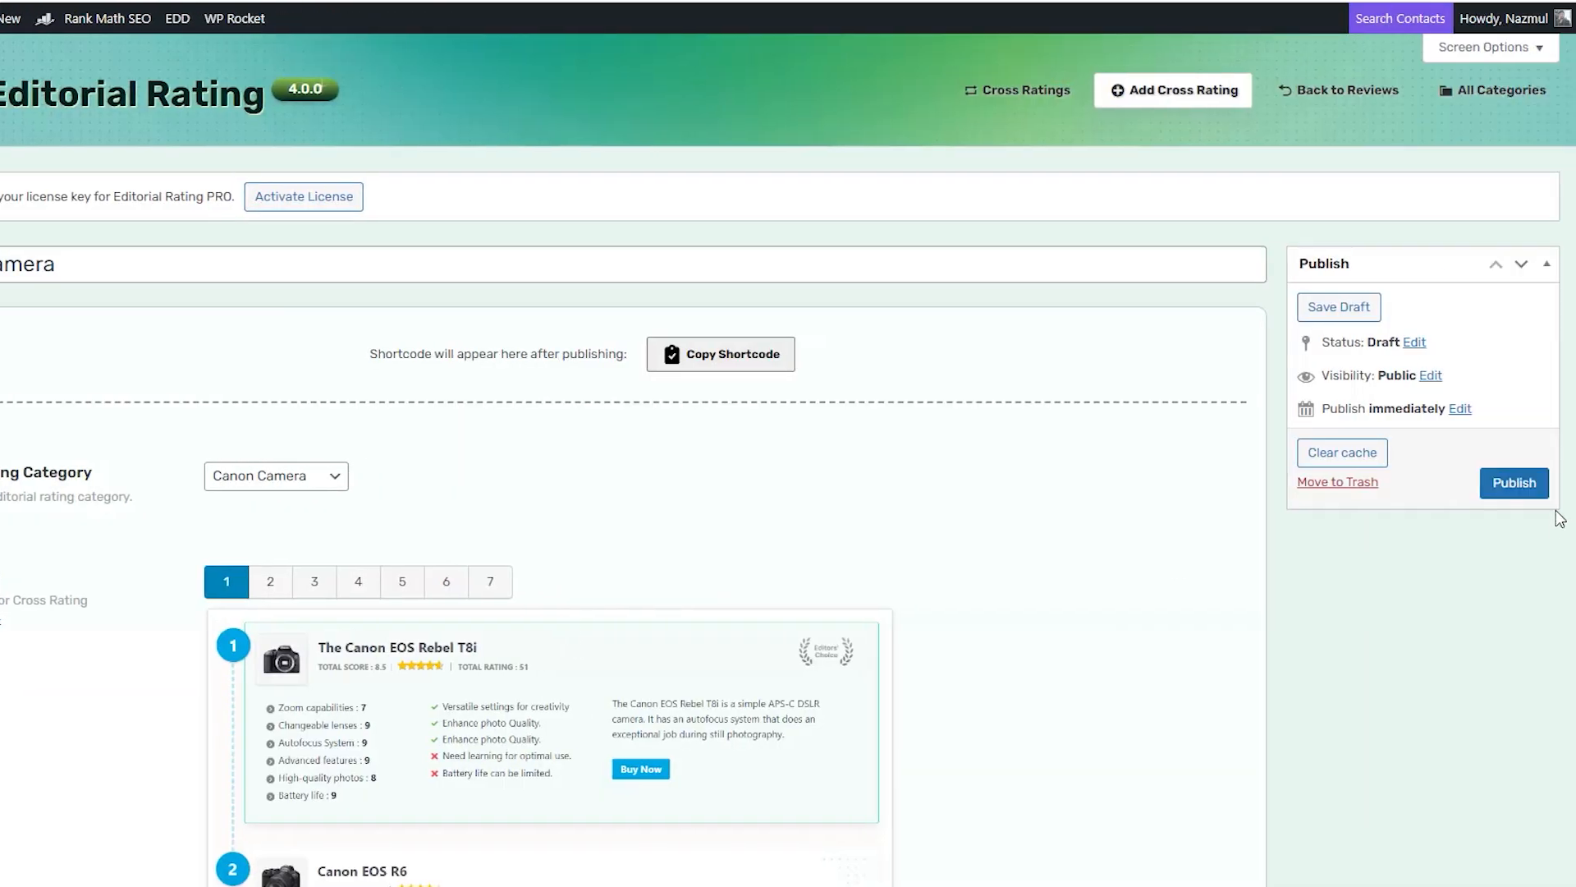
# - Publish the Canon Camera cross rating and copy its shortcode after reopening it from the list of cross ratings
pyautogui.click(1532, 491)
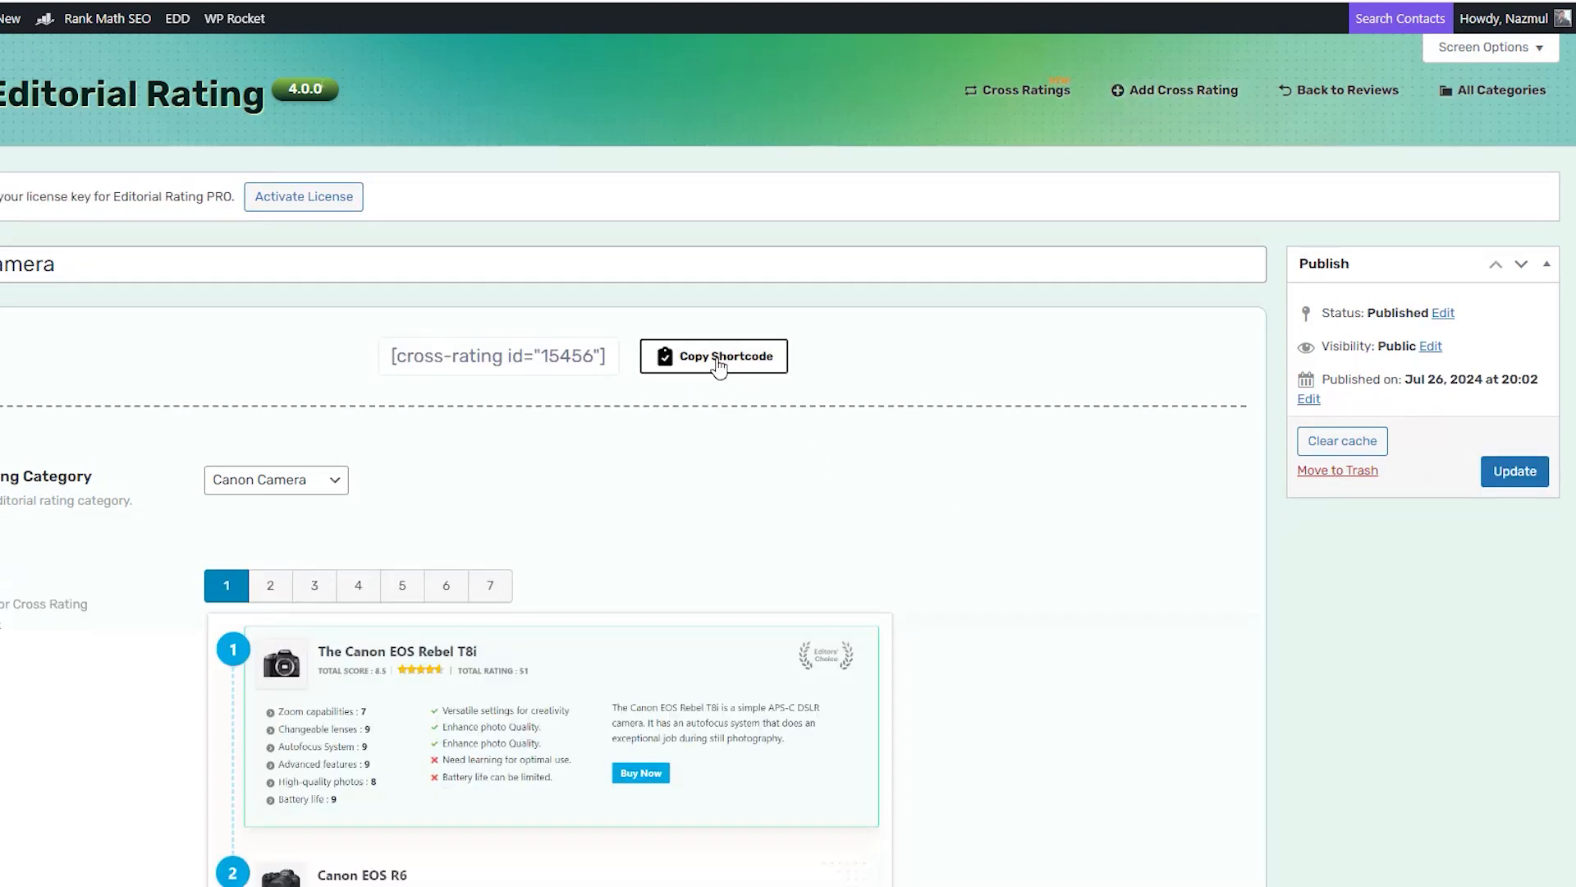
pyautogui.click(719, 365)
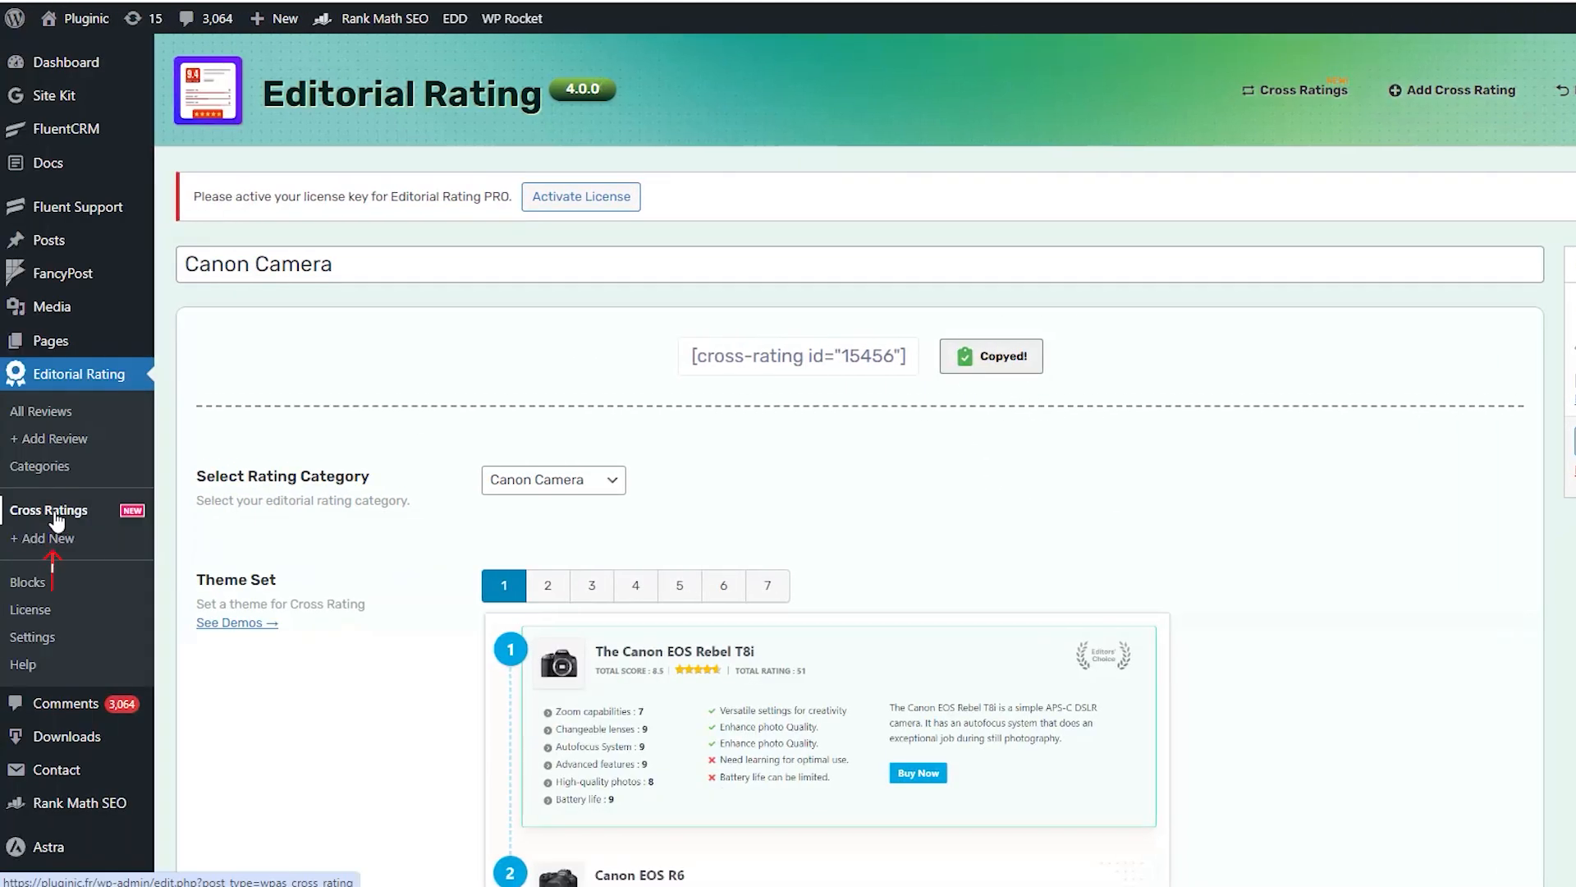
pyautogui.click(56, 520)
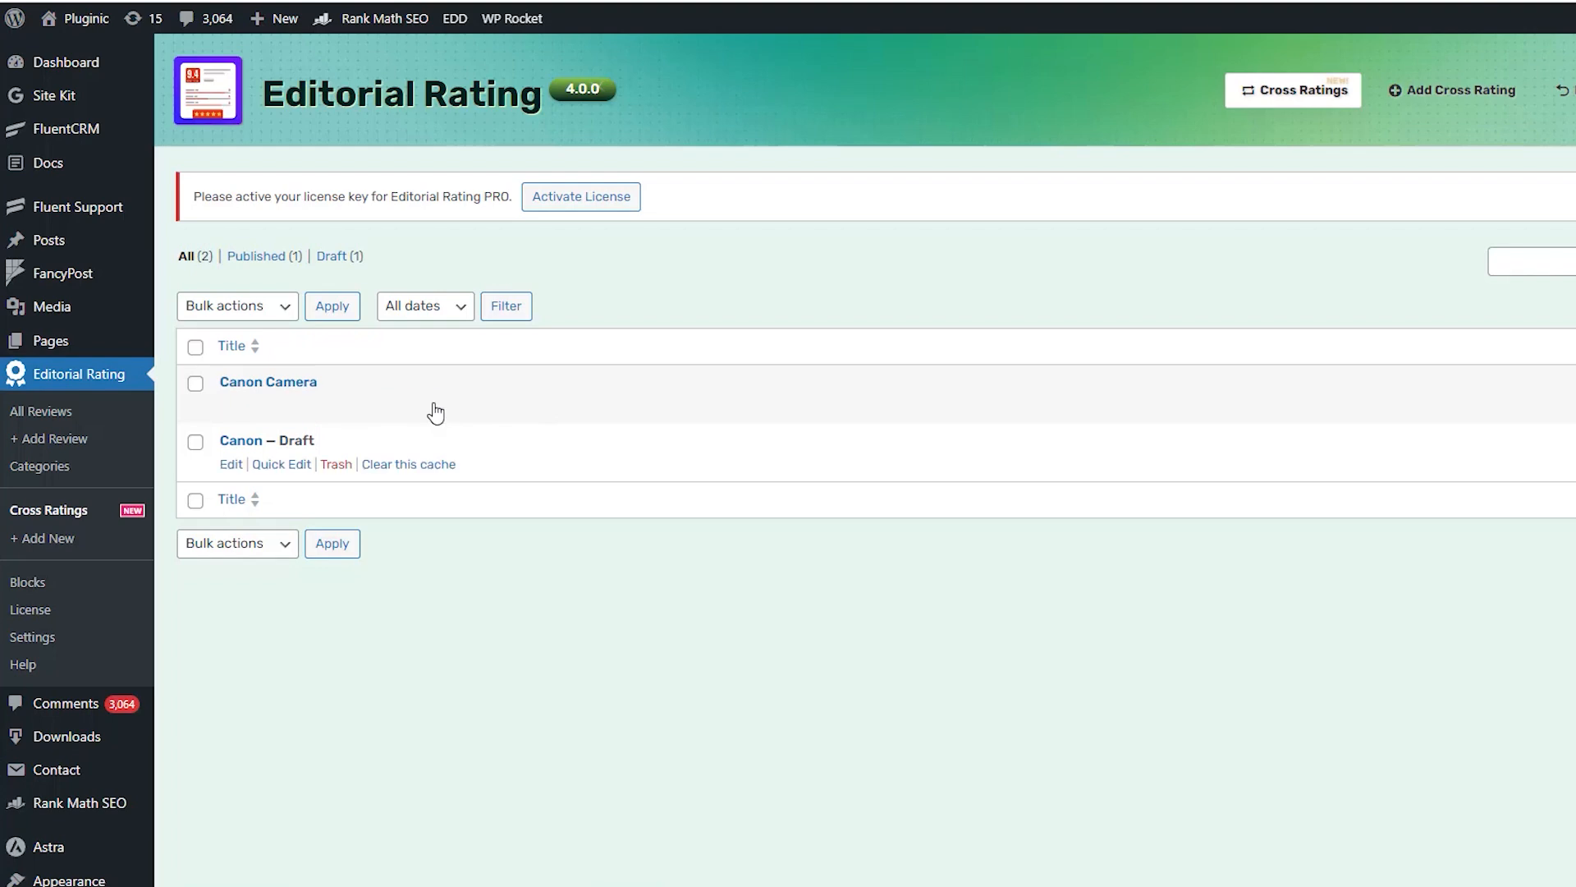
pyautogui.click(232, 411)
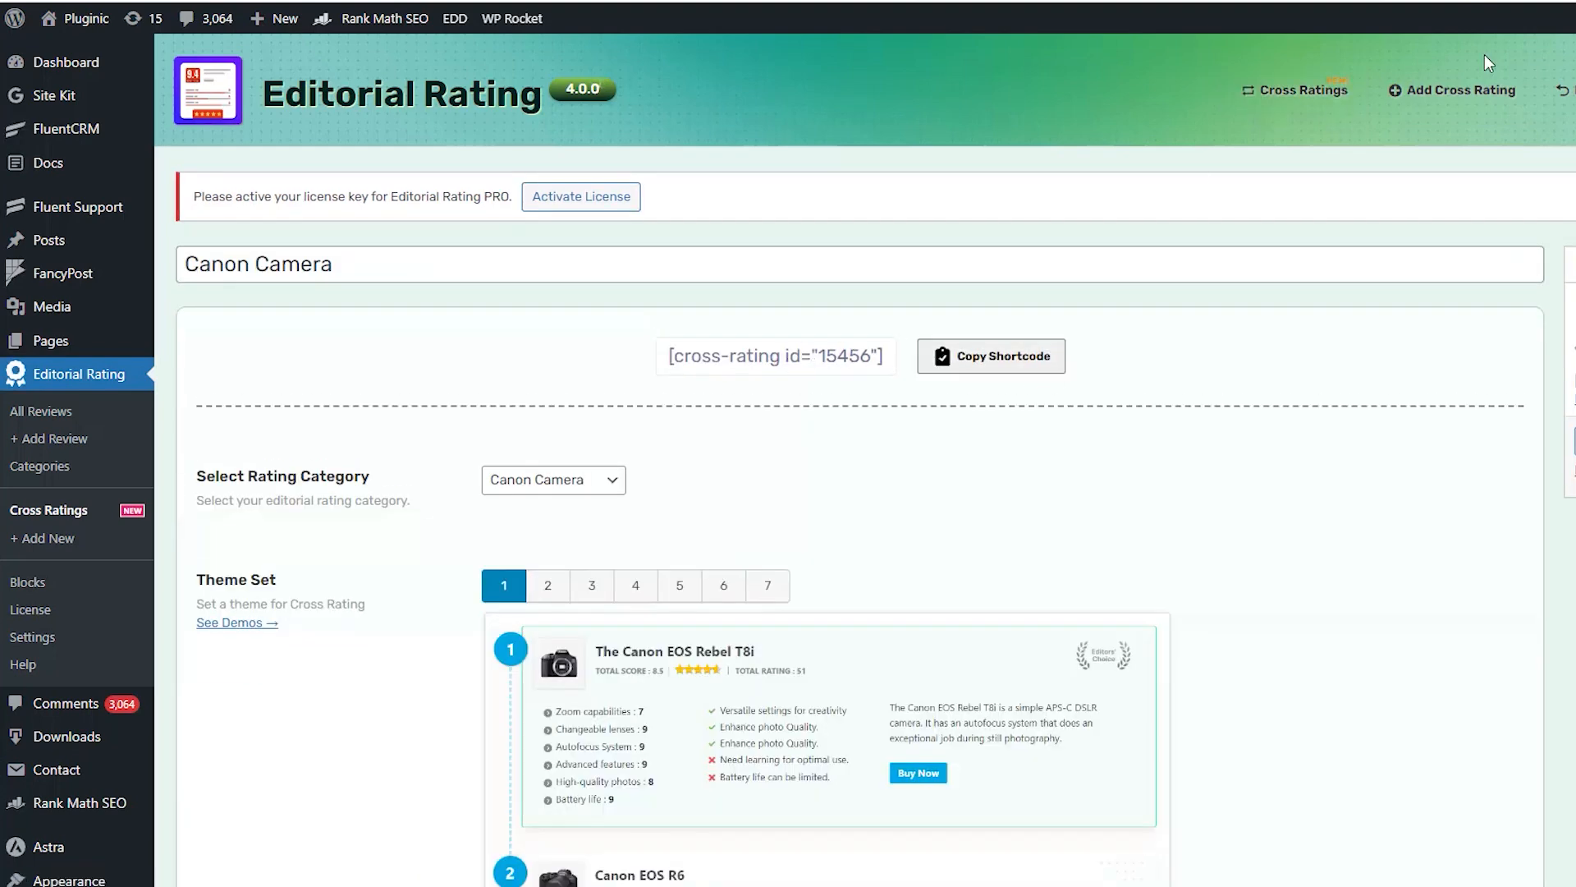
pyautogui.click(1017, 370)
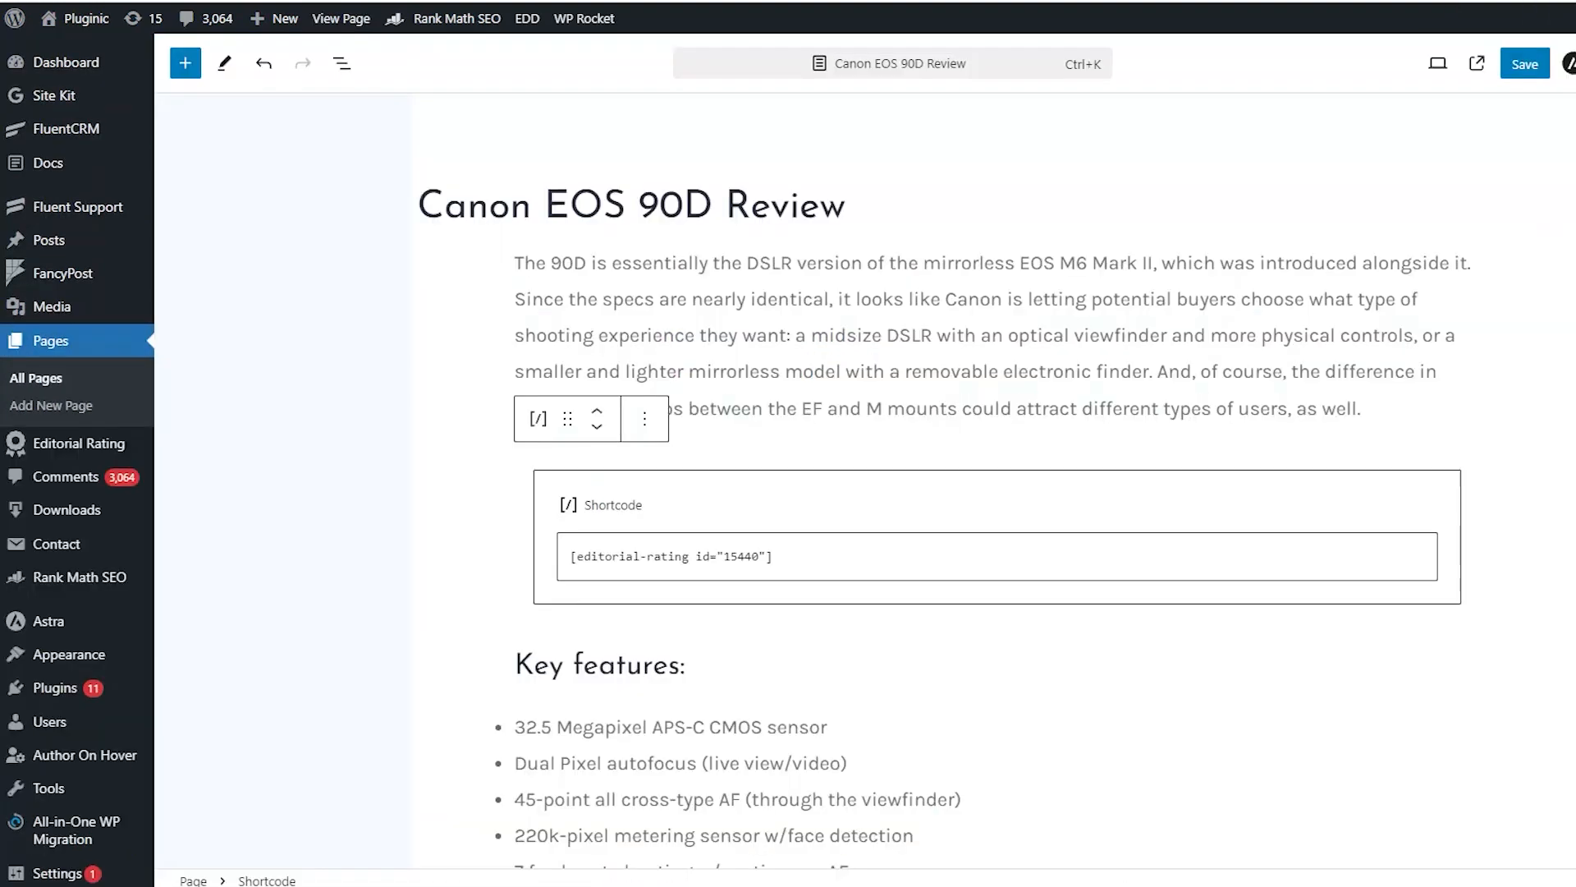
# - Replace the shortcode in the Canon EOS 90D Review page's Shortcode block with [cross-rating id="15456"] and save the page
pyautogui.click(803, 556)
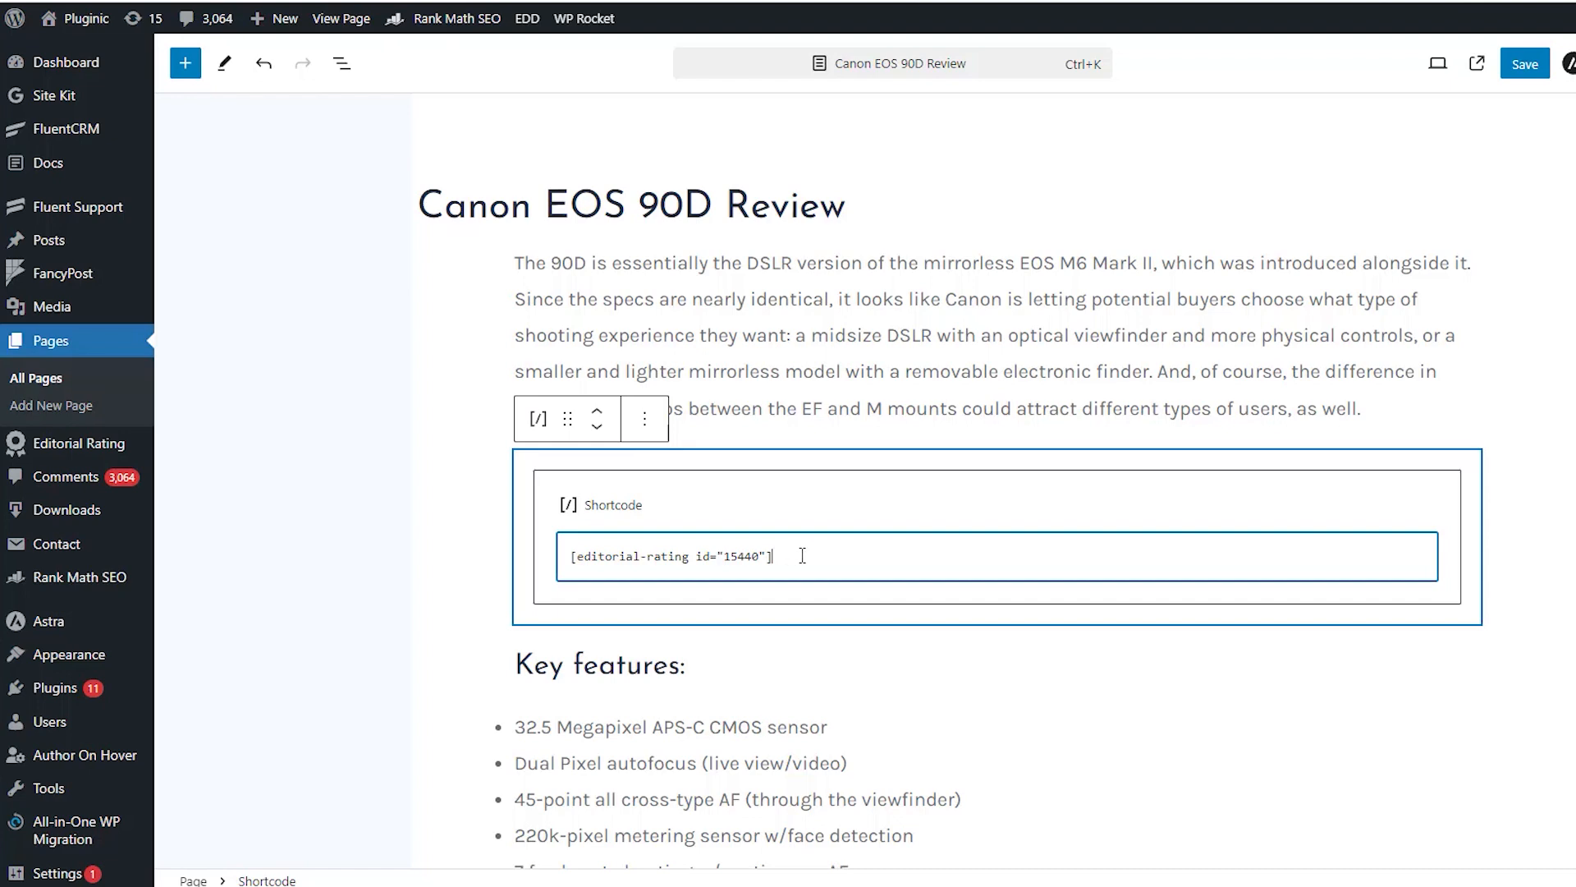
pyautogui.tripleClick(803, 555)
pyautogui.hotkey('ctrl', 'v')
pyautogui.moveTo(749, 559); pyautogui.dragTo(559, 566)
pyautogui.click(1525, 65)
pyautogui.moveTo(747, 559); pyautogui.dragTo(555, 566)
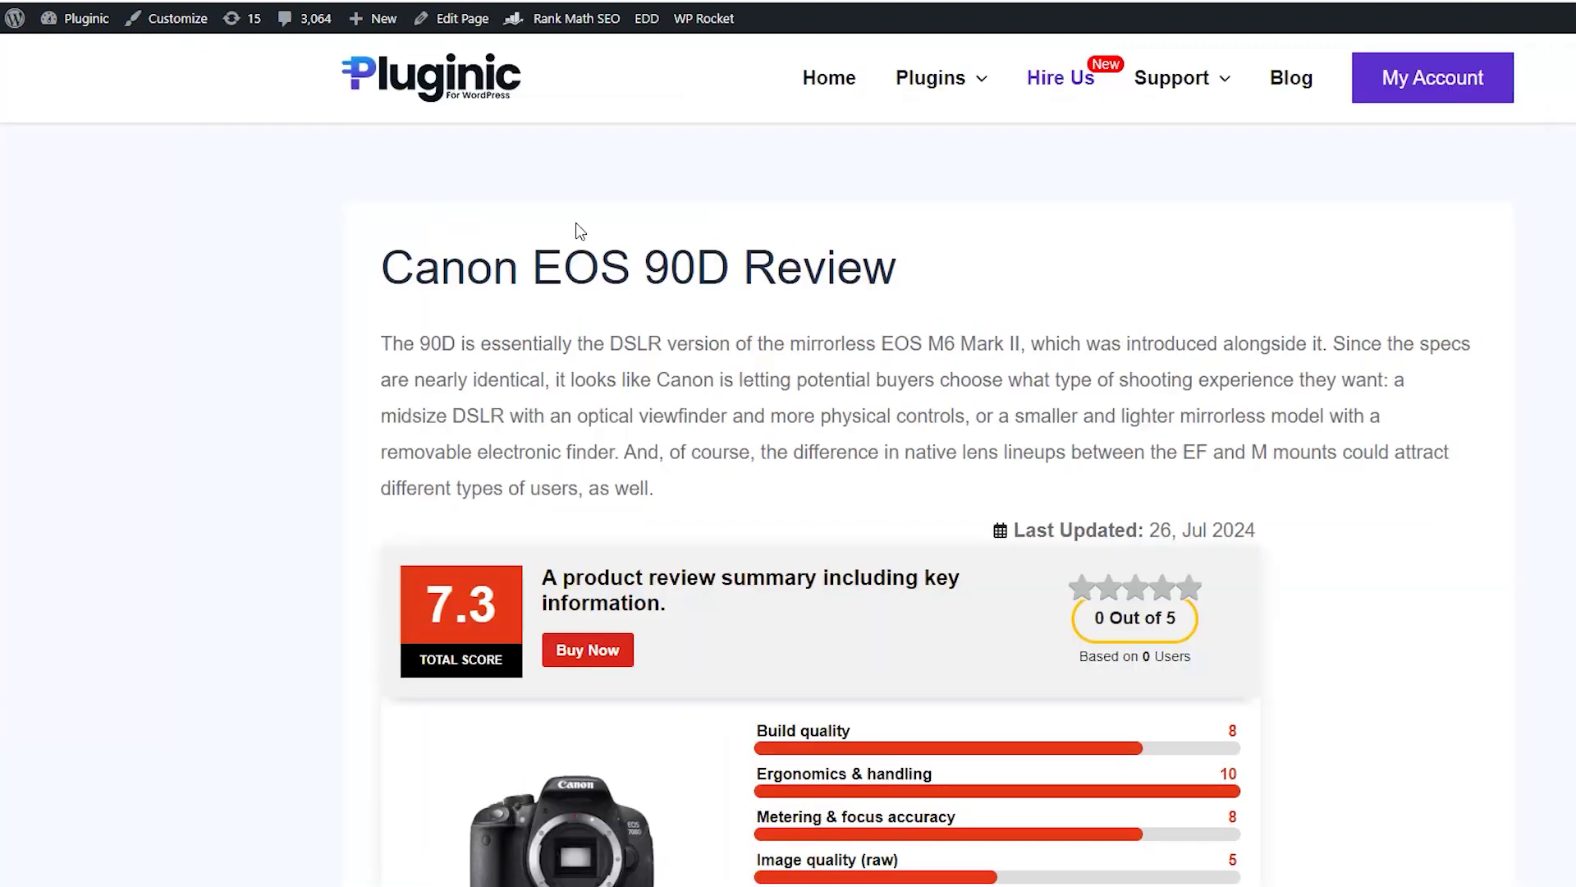
# - Reload the live Canon EOS 90D Review page and look through the embedded cross rating
pyautogui.rightClick(248, 169)
pyautogui.click(310, 238)
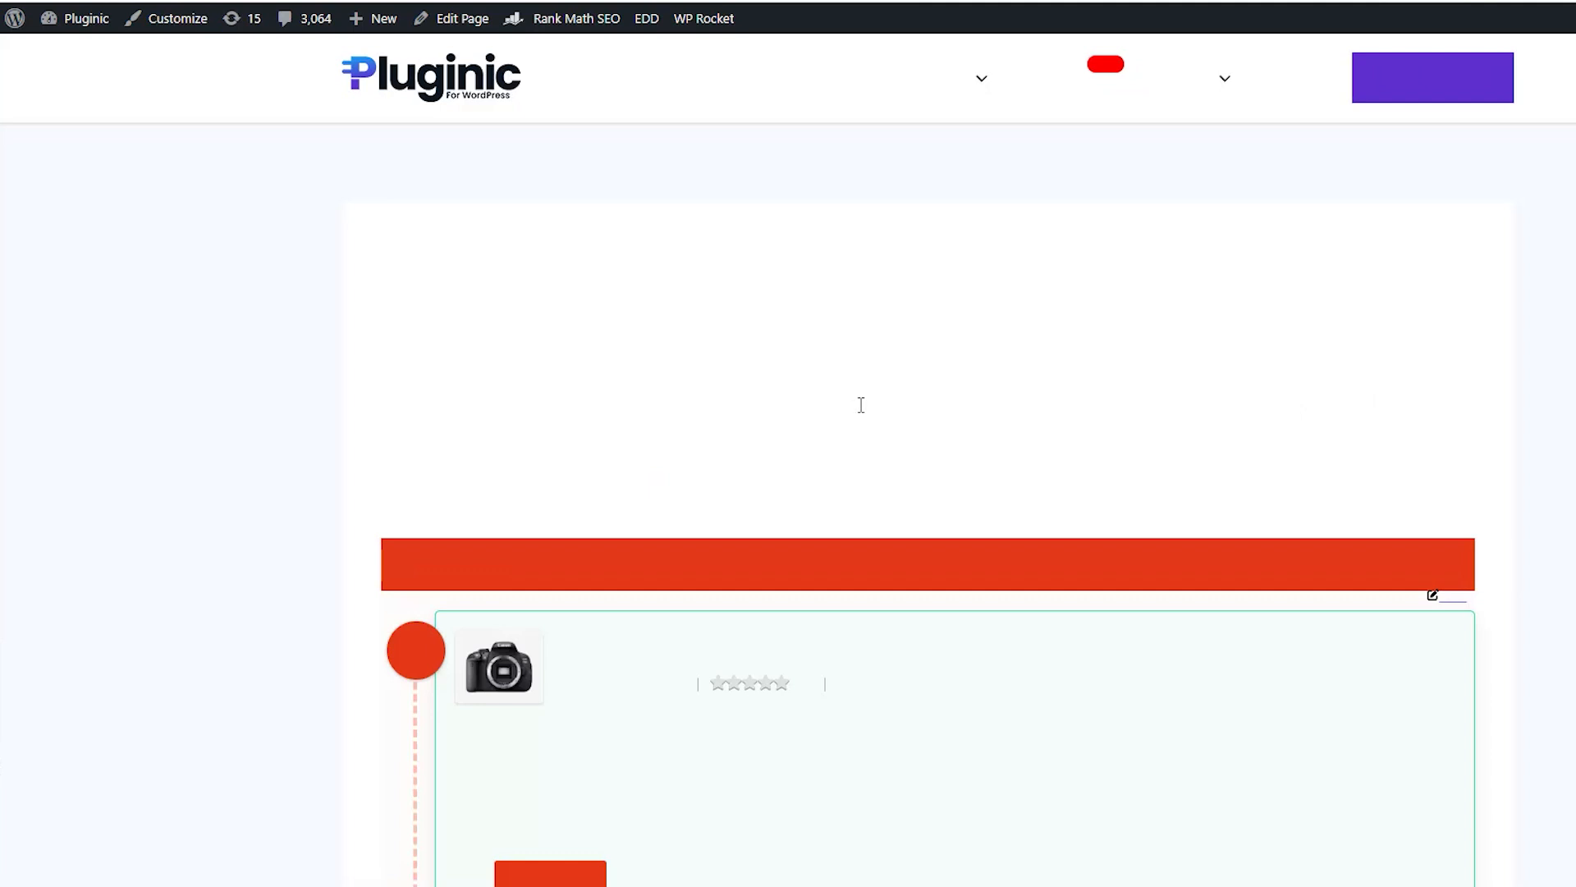
pyautogui.scroll(-3, 1083, 398)
pyautogui.scroll(-10, 1085, 407)
pyautogui.scroll(-3, 1083, 405)
pyautogui.scroll(14, 1081, 405)
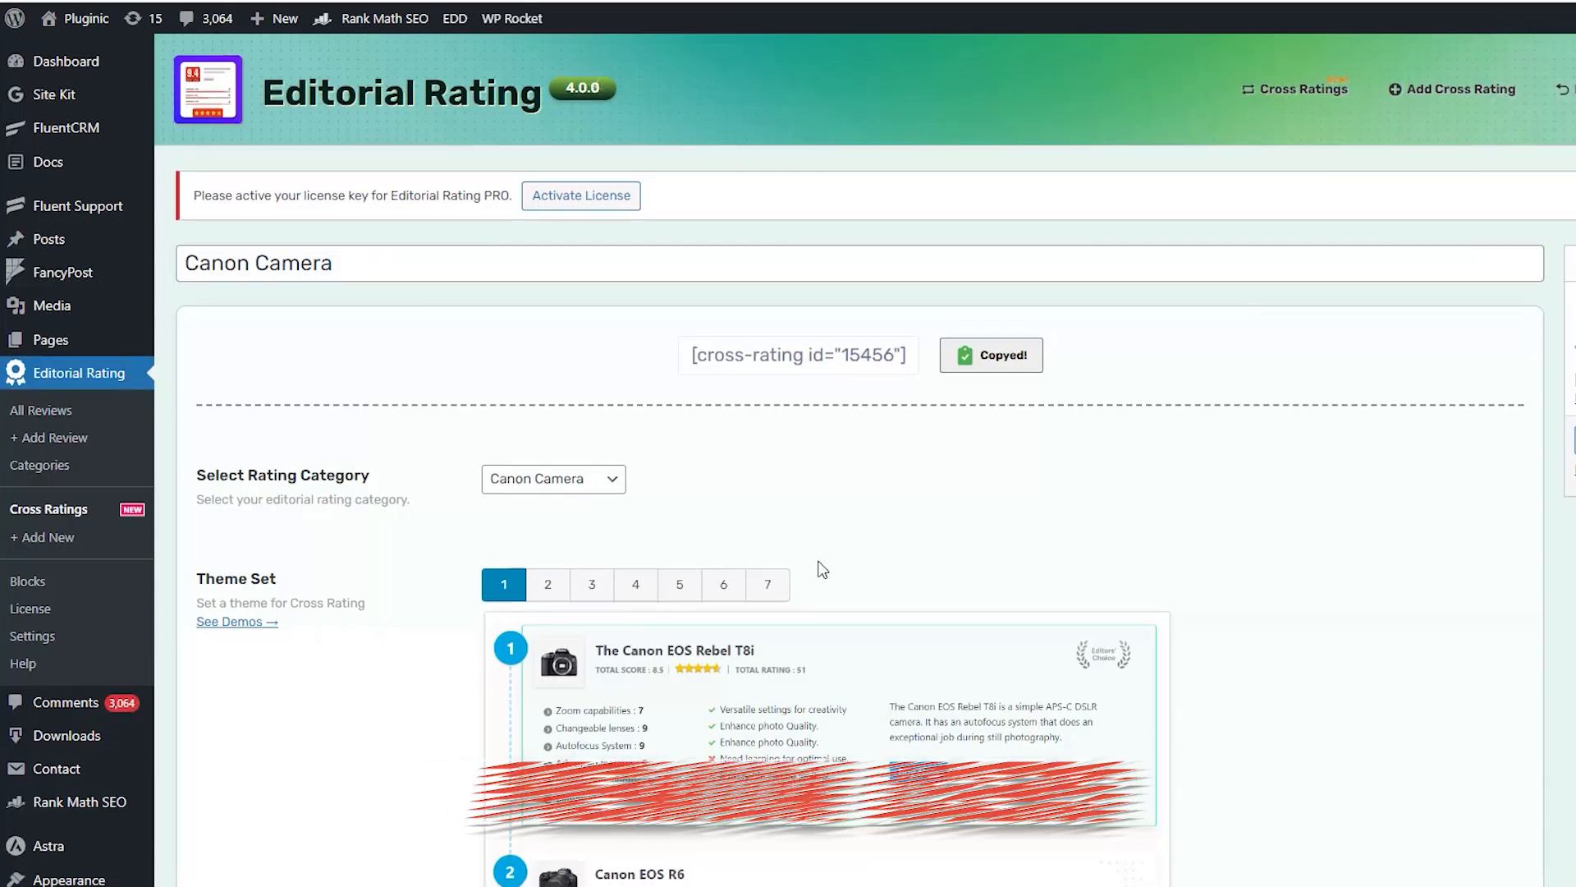
# - Examine the Canon Camera cross rating's theme and module settings and its vertical layout on the live page
pyautogui.scroll(-5, 821, 566)
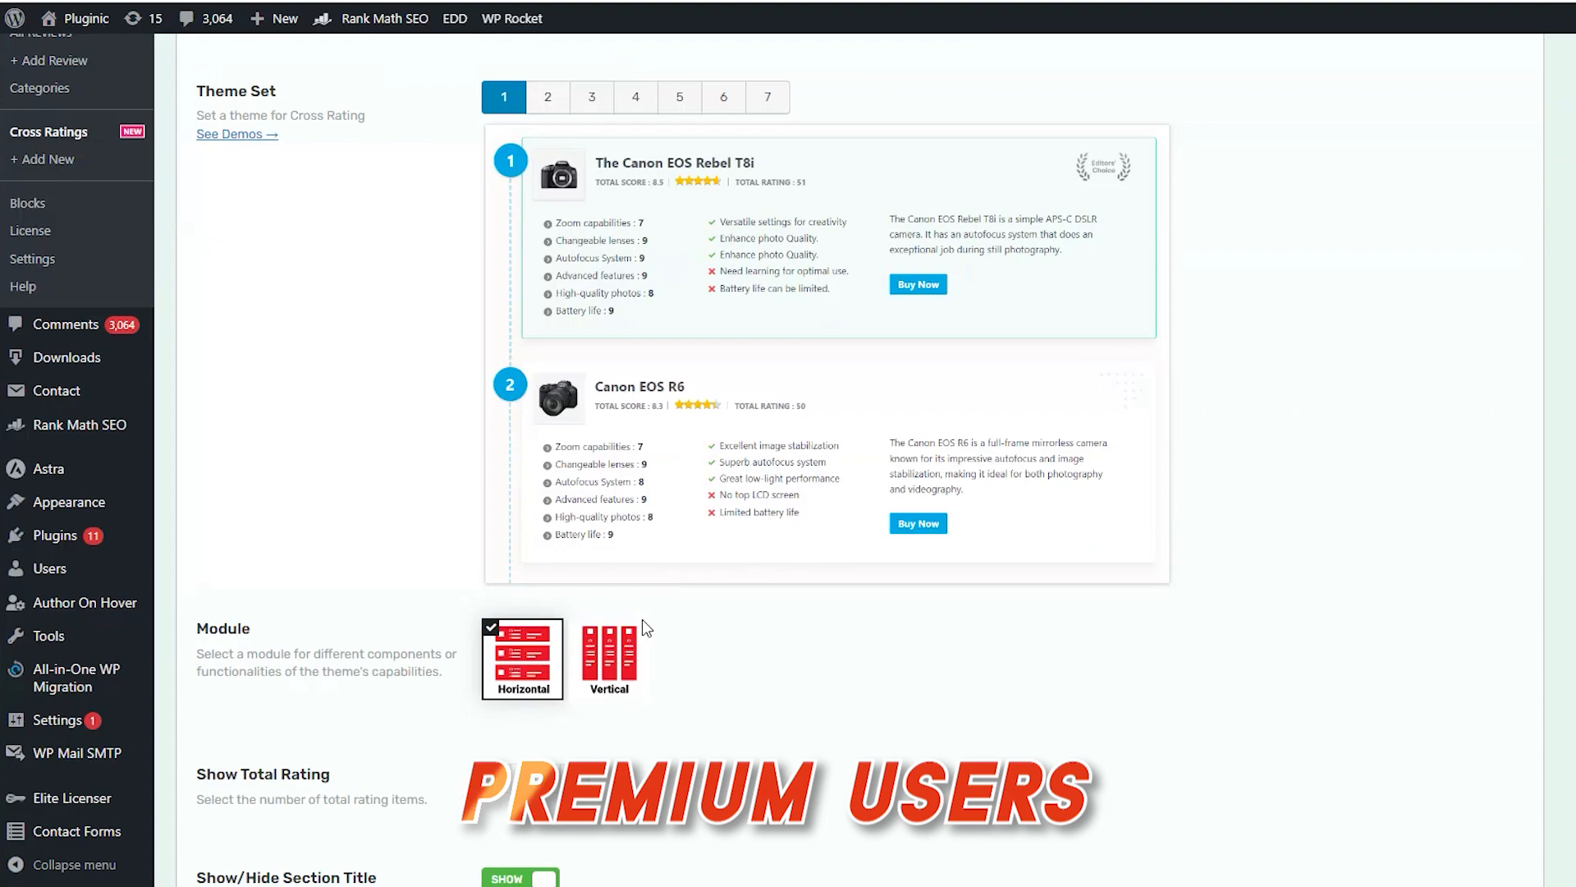
pyautogui.scroll(5, 923, 666)
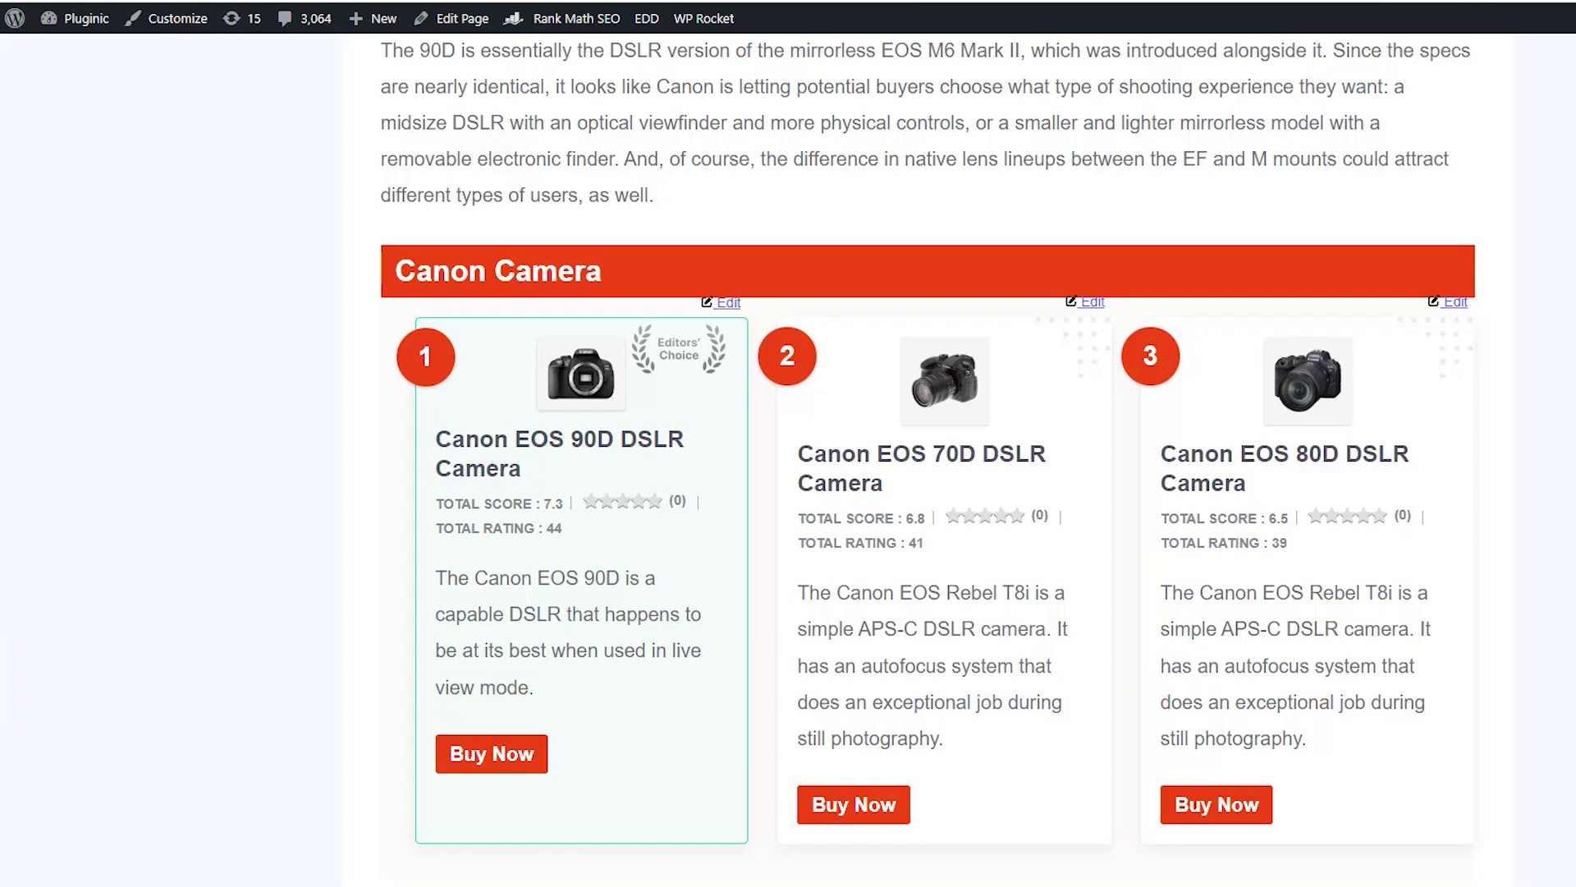
pyautogui.scroll(-3, 1243, 625)
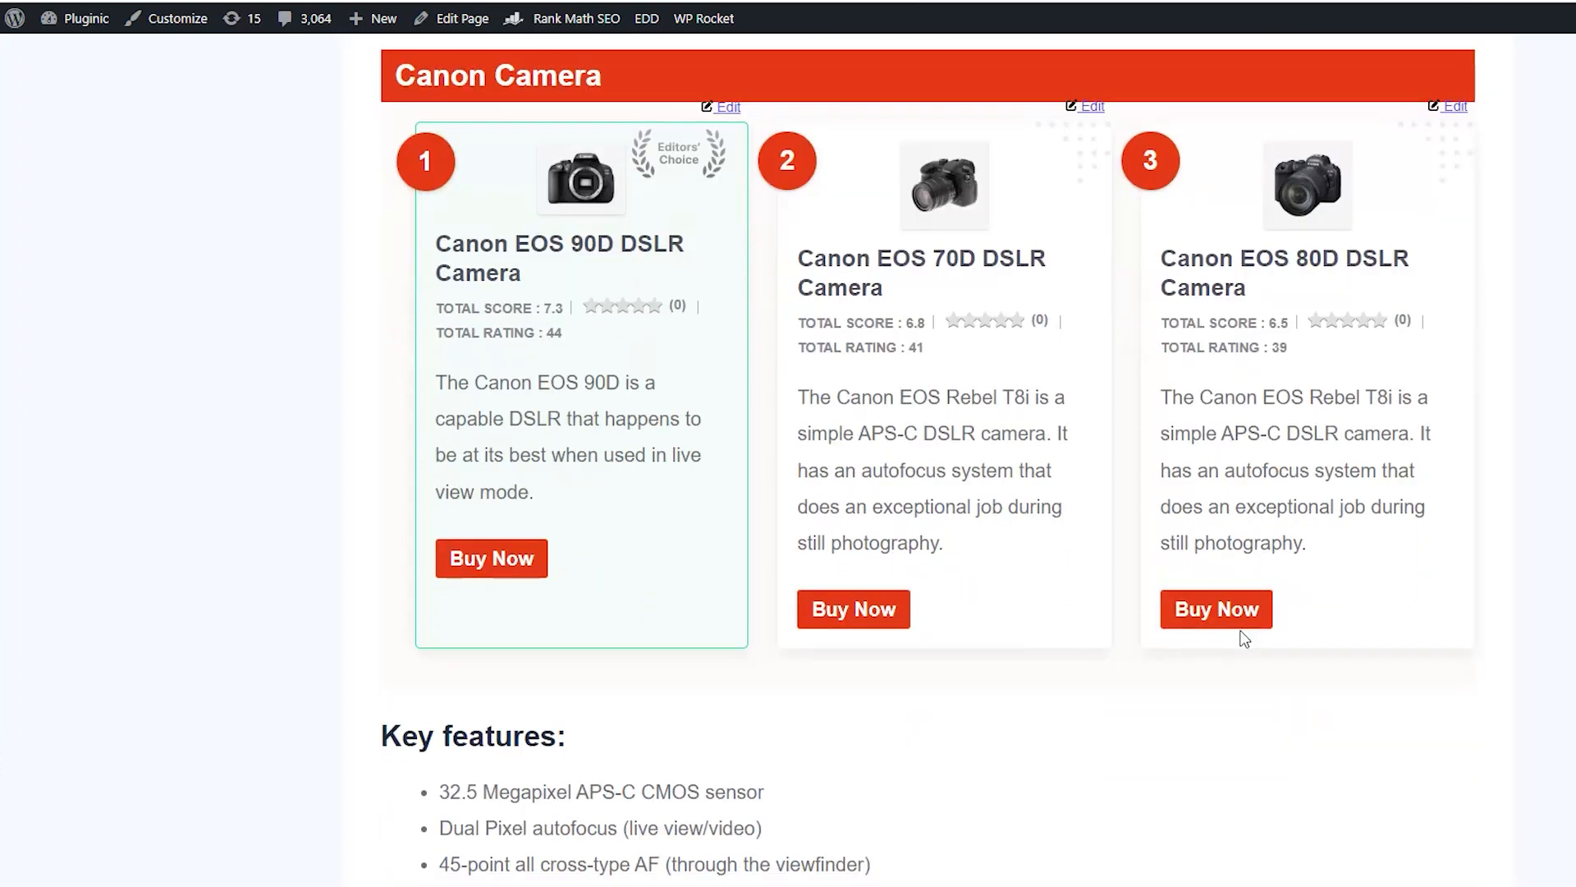
pyautogui.scroll(1, 1243, 638)
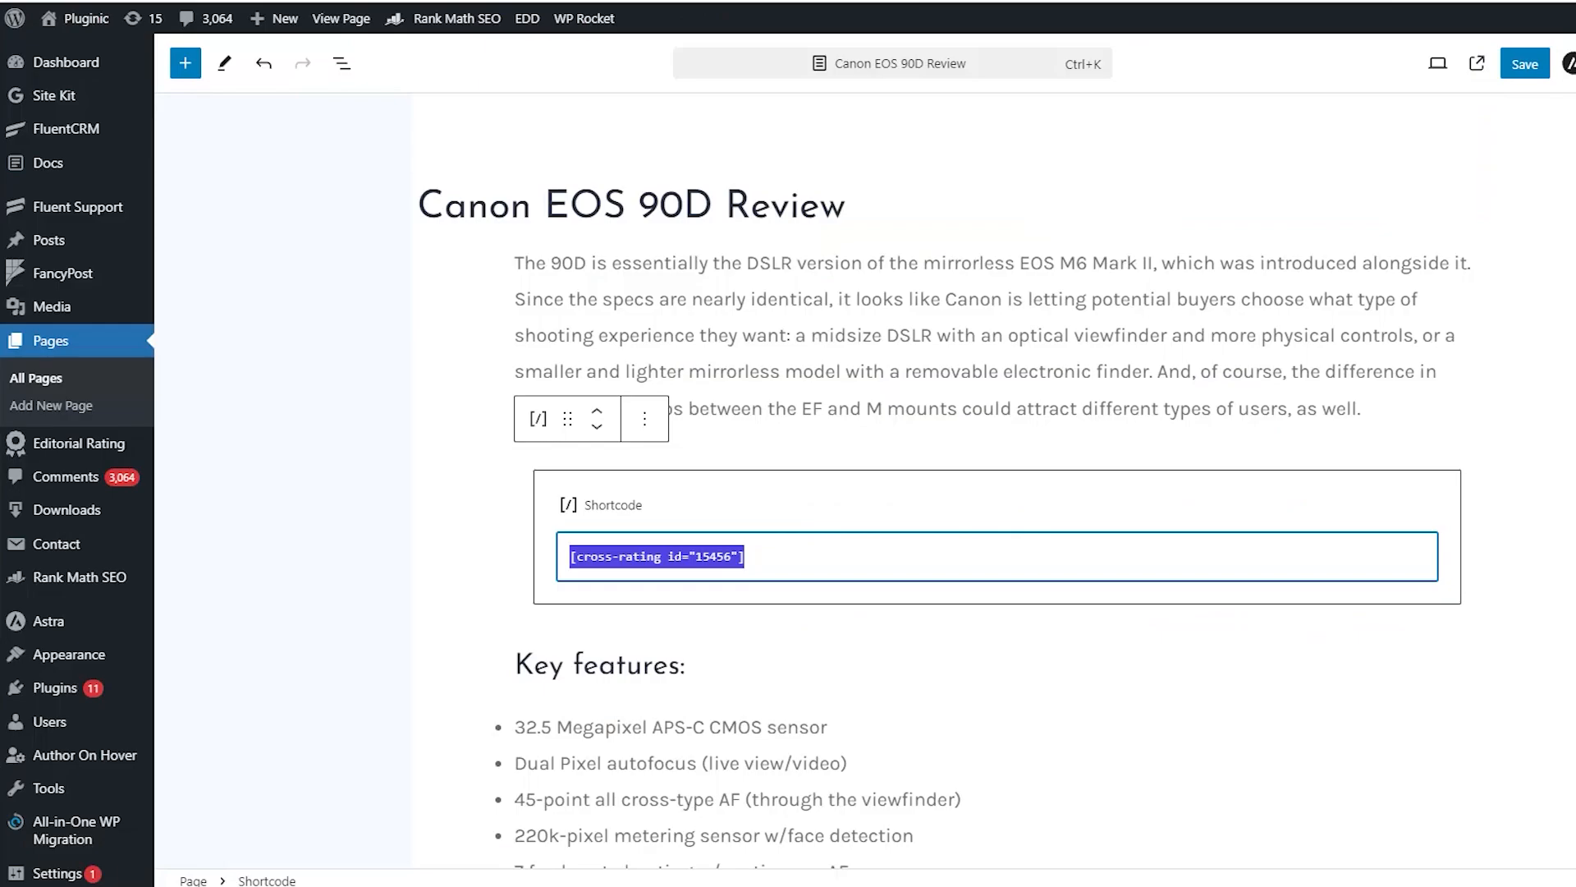